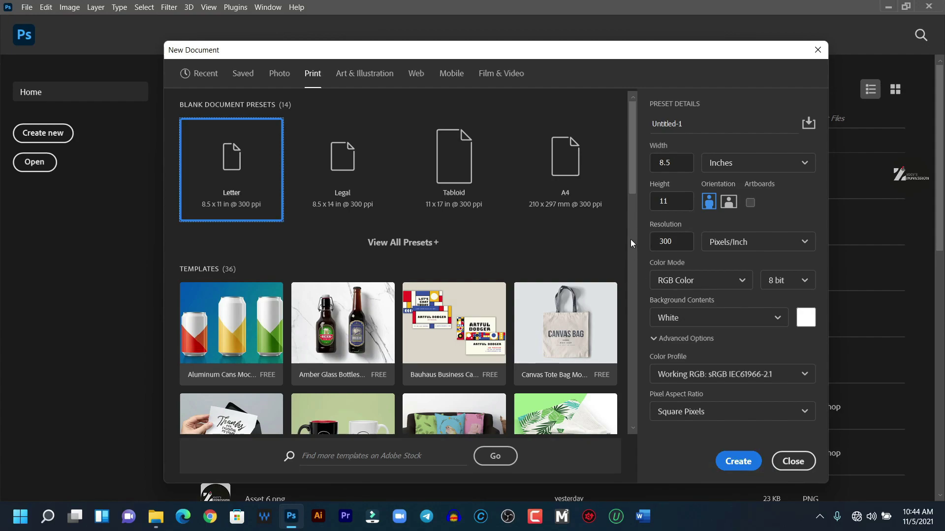
# Create a new blank document 1769 pixels wide and 2628 pixels high at 300 pixels/inch.
pyautogui.click(749, 161)
pyautogui.click(724, 189)
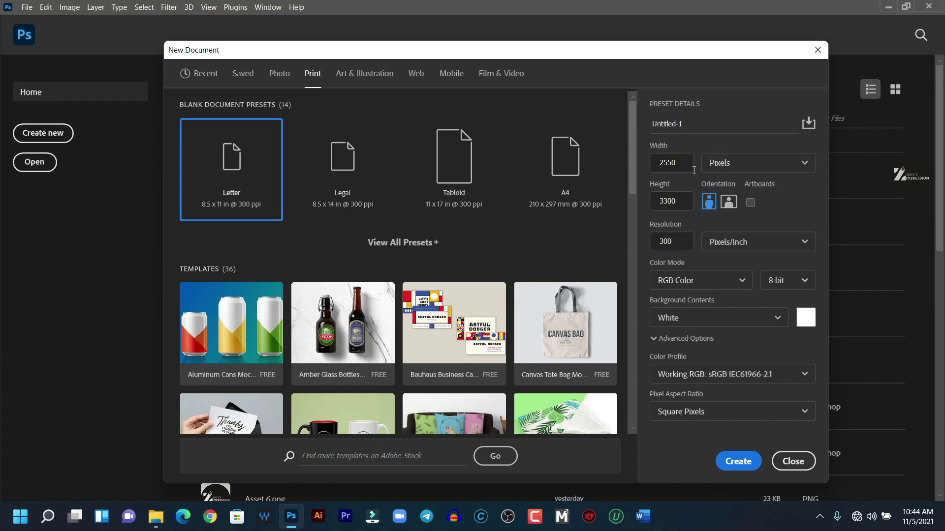
pyautogui.moveTo(681, 162); pyautogui.dragTo(655, 164)
pyautogui.write('1769')
pyautogui.click(685, 203)
pyautogui.moveTo(682, 202); pyautogui.dragTo(646, 203)
pyautogui.write('2628')
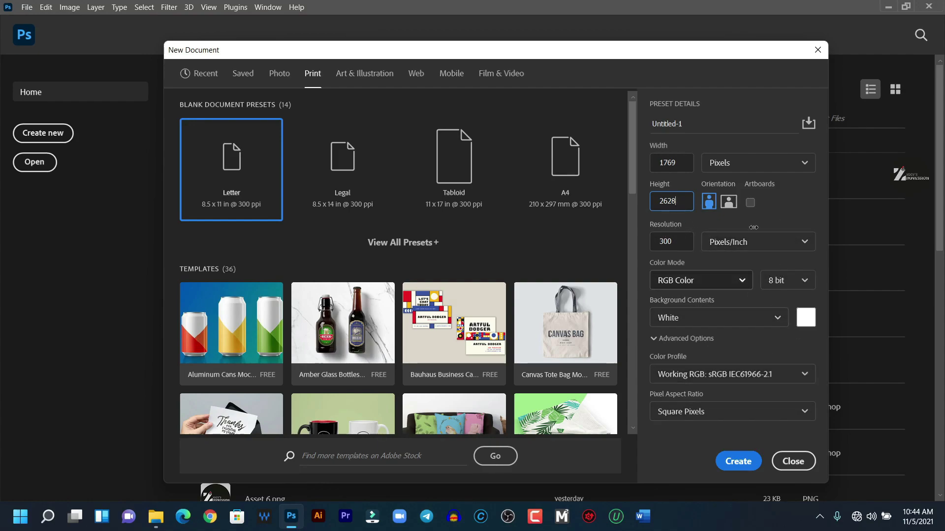
pyautogui.click(723, 462)
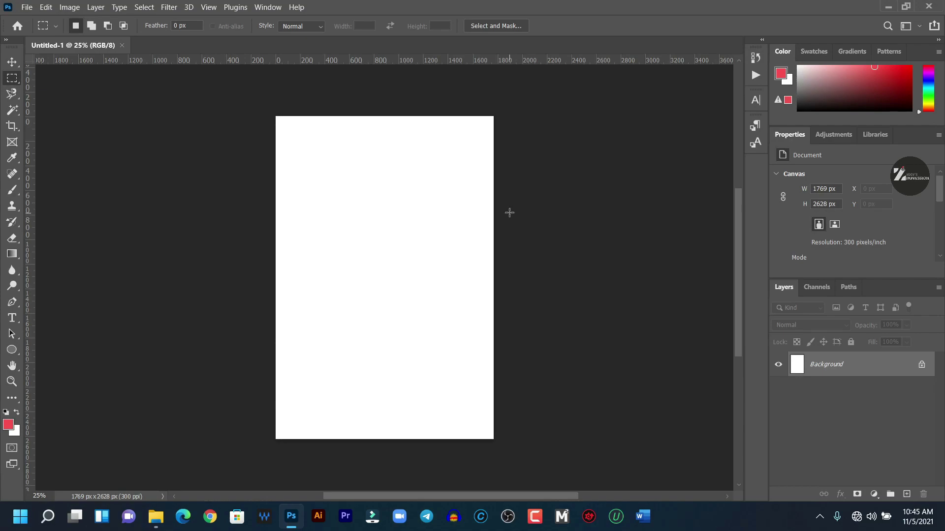
# Place guides along all four edges of the canvas: two horizontal and two vertical.
pyautogui.click(12, 63)
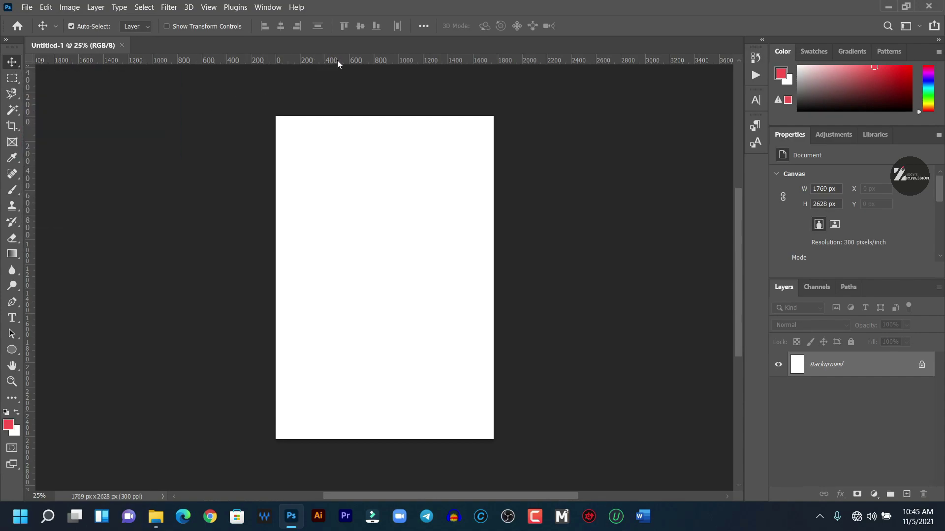
pyautogui.moveTo(337, 62); pyautogui.dragTo(333, 116)
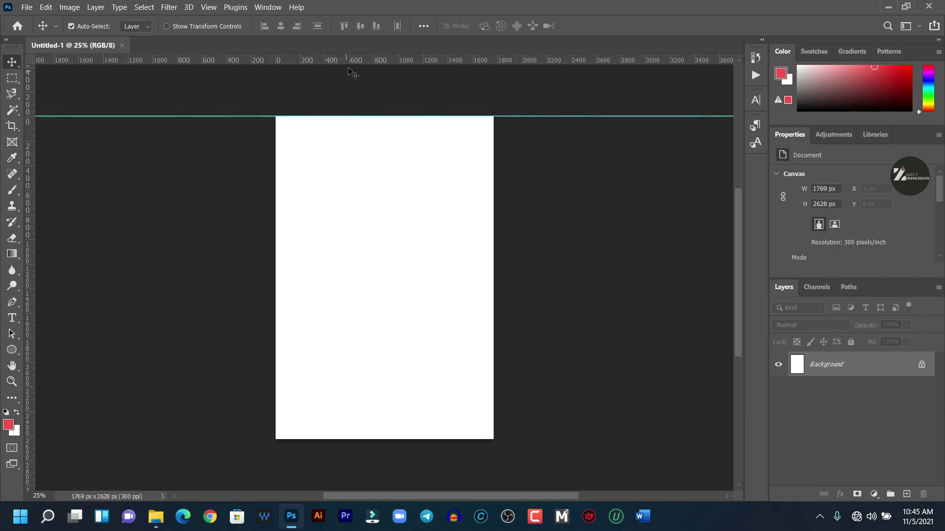
pyautogui.moveTo(351, 61); pyautogui.dragTo(327, 439)
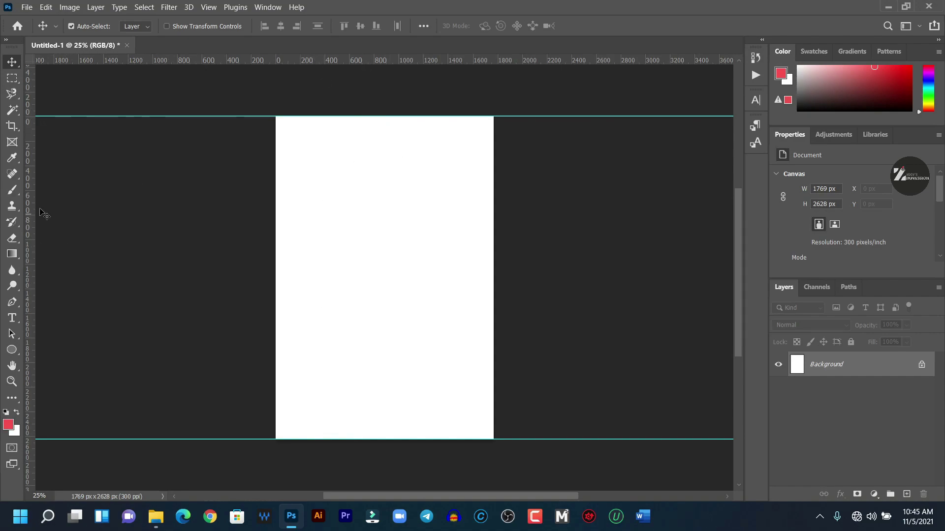
pyautogui.click(214, 10)
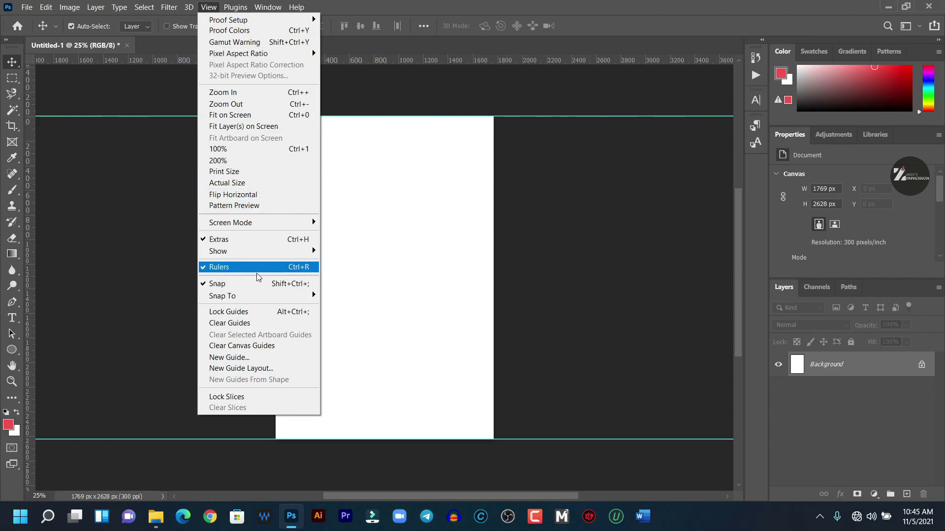
pyautogui.click(550, 28)
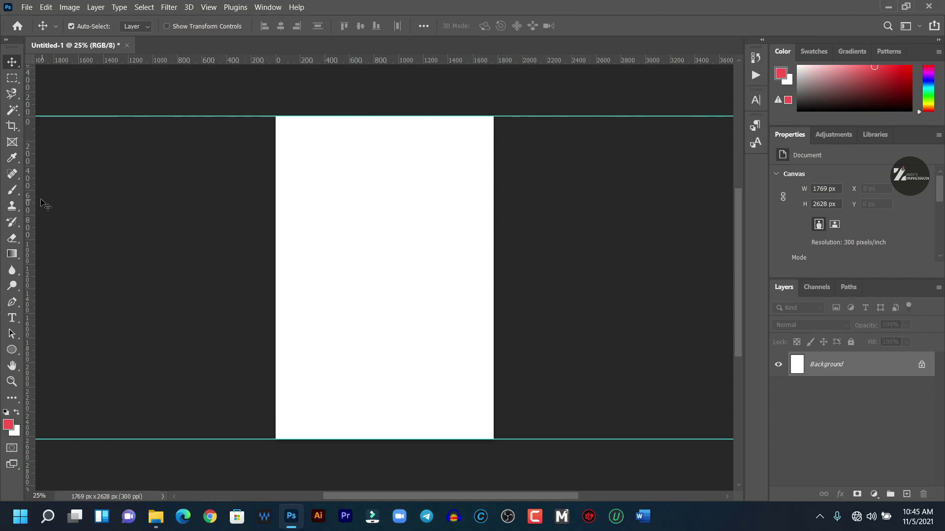
pyautogui.moveTo(32, 199); pyautogui.dragTo(494, 220)
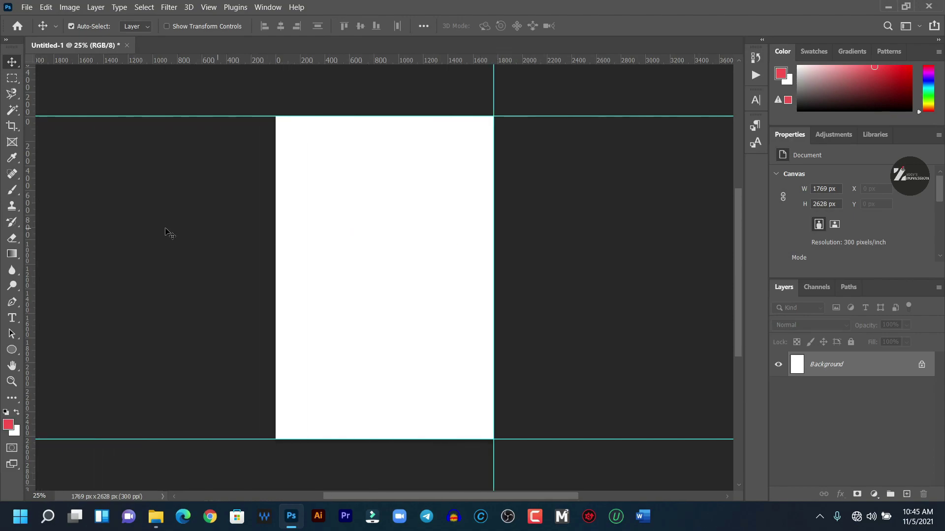
pyautogui.moveTo(33, 226); pyautogui.dragTo(274, 220)
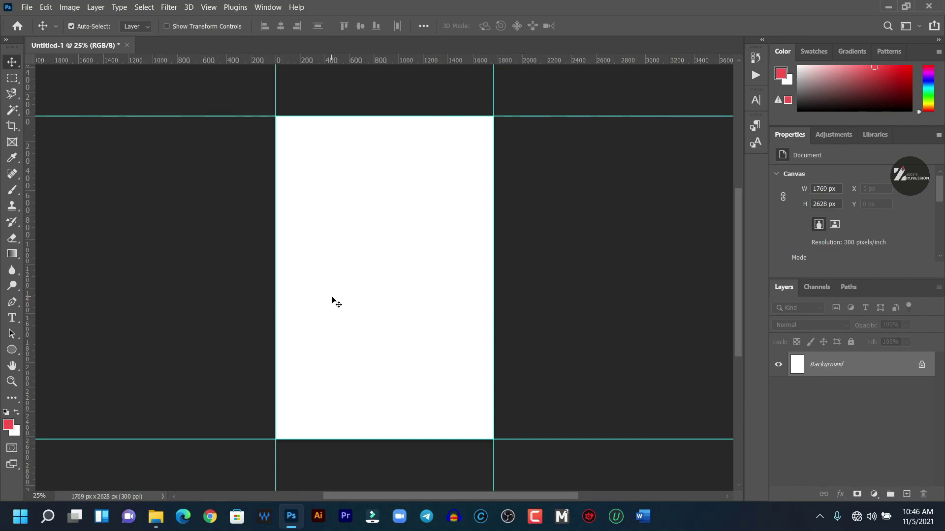
# Extend the canvas width by 273 pixels to the left, anchored at the middle right, and place a vertical guide on the new left edge.
pyautogui.click(74, 9)
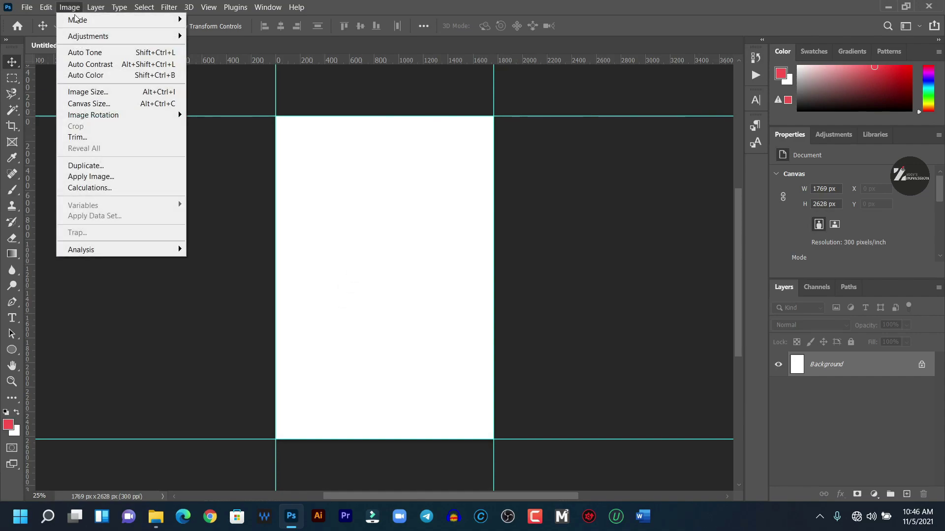
pyautogui.click(89, 104)
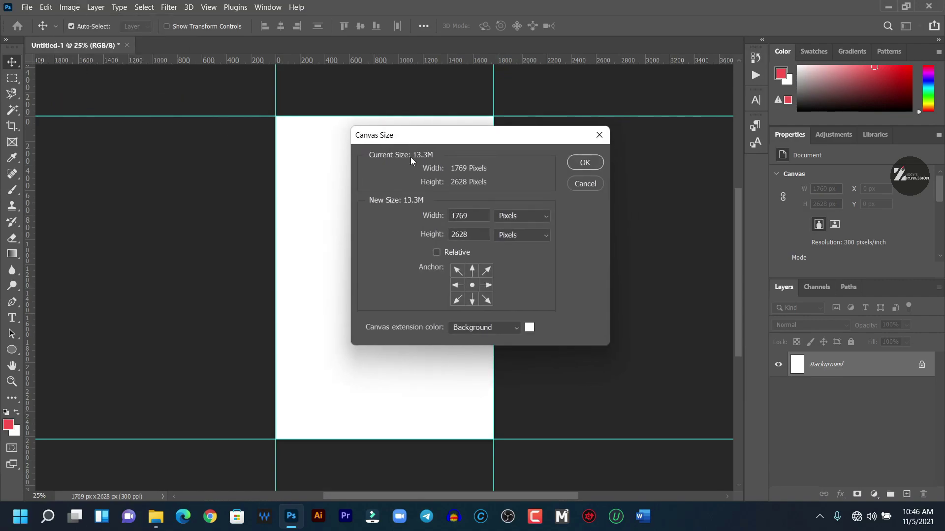
pyautogui.click(489, 285)
pyautogui.click(470, 287)
pyautogui.click(462, 290)
pyautogui.click(485, 288)
pyautogui.click(478, 216)
pyautogui.write('+')
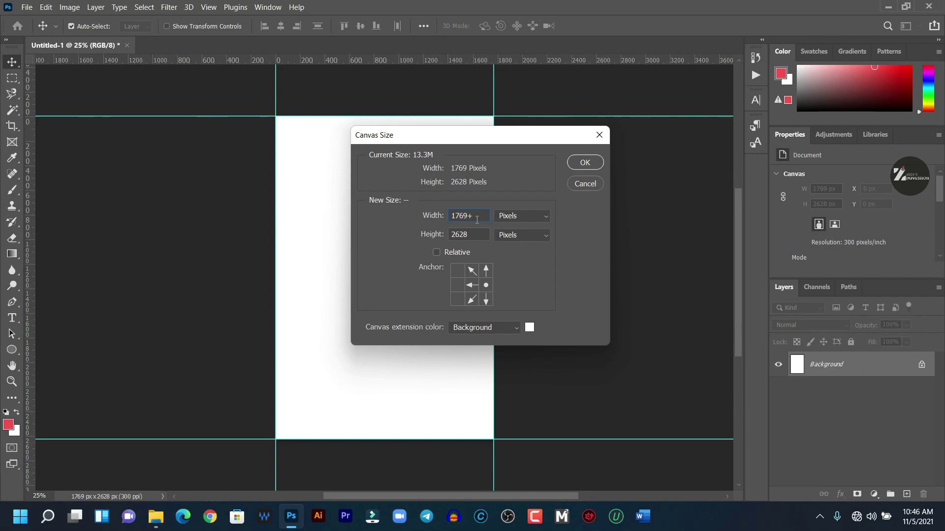
pyautogui.write('273')
pyautogui.click(582, 163)
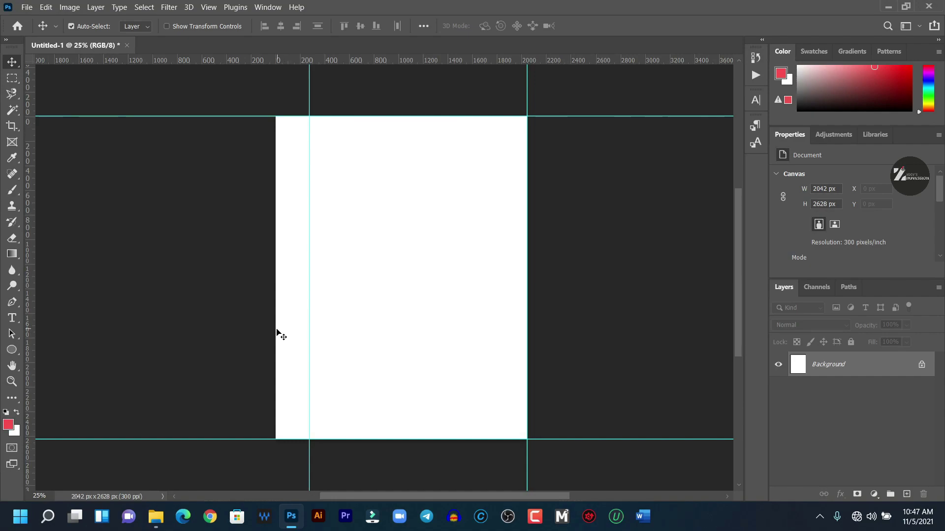
pyautogui.moveTo(32, 277); pyautogui.dragTo(274, 305)
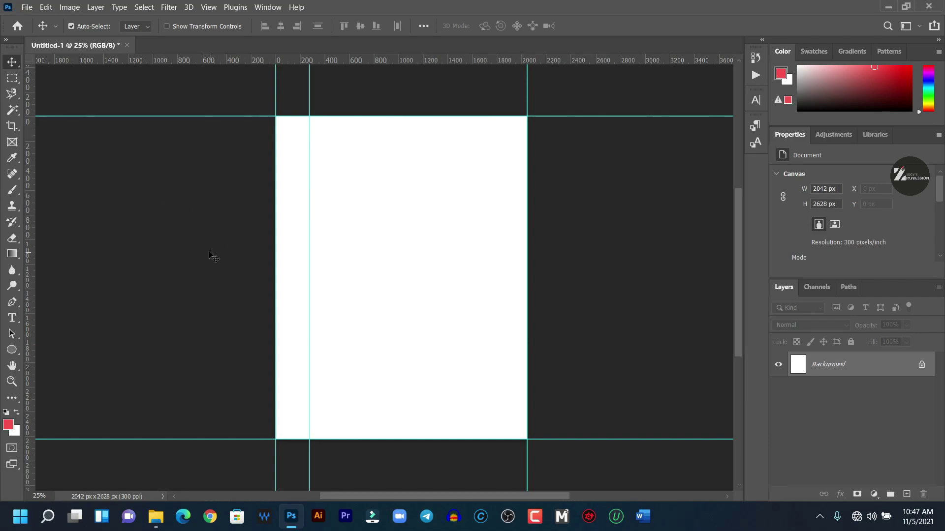
# Extend the canvas width by another 1769 pixels to the left and place a vertical guide on the new left edge.
pyautogui.click(68, 7)
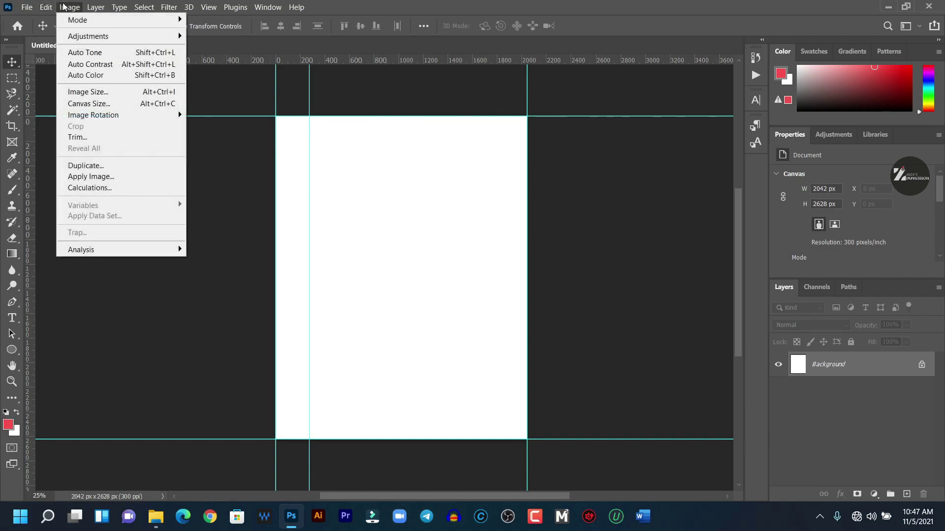
pyautogui.click(79, 104)
pyautogui.click(486, 286)
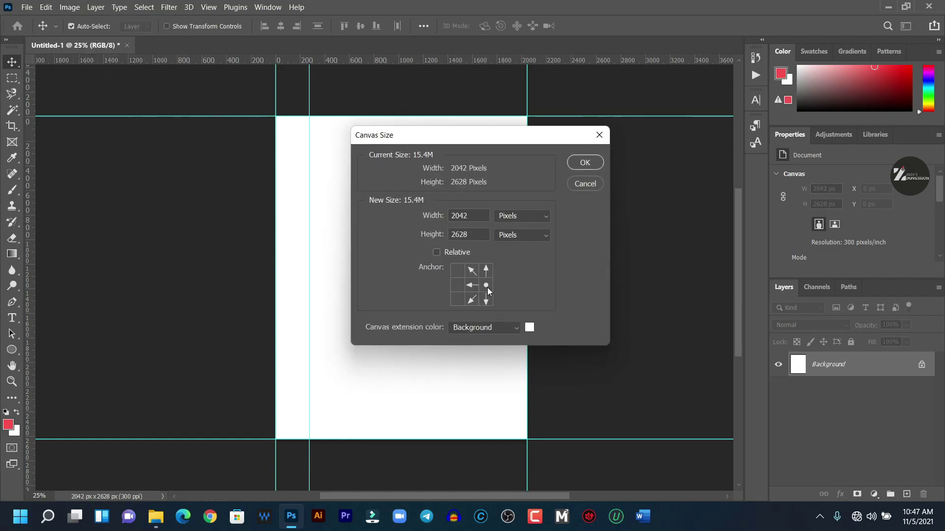
pyautogui.click(473, 217)
pyautogui.write('+1769')
pyautogui.click(582, 163)
pyautogui.moveTo(459, 496); pyautogui.dragTo(492, 486)
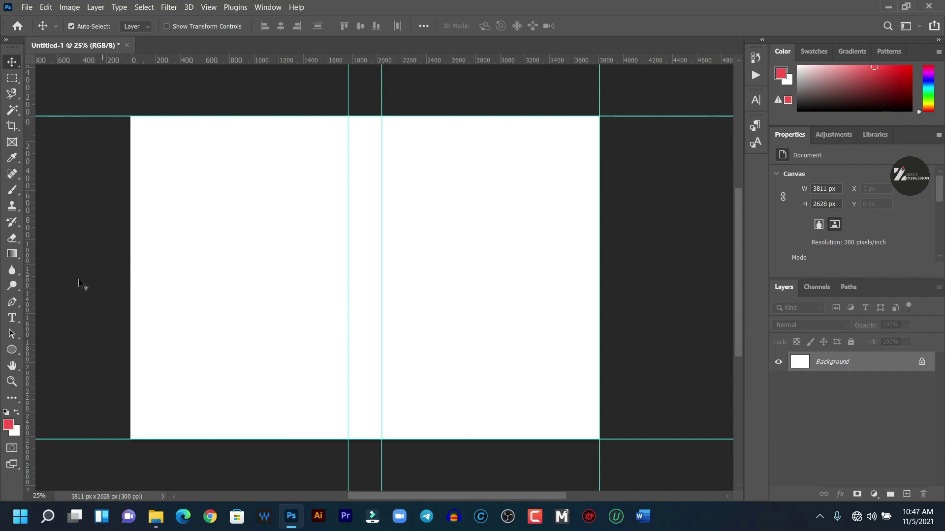
pyautogui.moveTo(29, 286); pyautogui.dragTo(39, 285)
pyautogui.moveTo(89, 293); pyautogui.dragTo(129, 300)
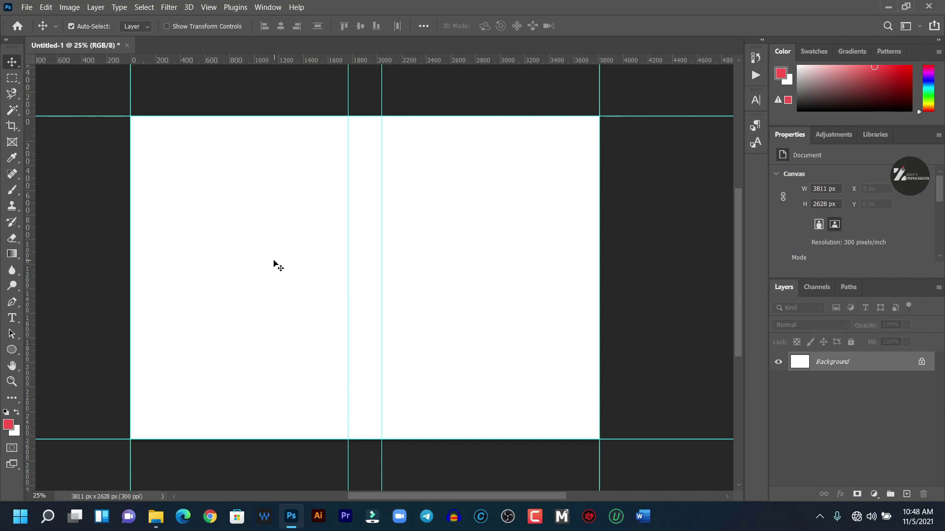
# Place 5566879.jpg from the ASSETS folder onto the canvas and enlarge it to about 4355 × 2977 px so it covers the whole canvas.
pyautogui.click(155, 516)
pyautogui.moveTo(597, 11); pyautogui.dragTo(470, 282)
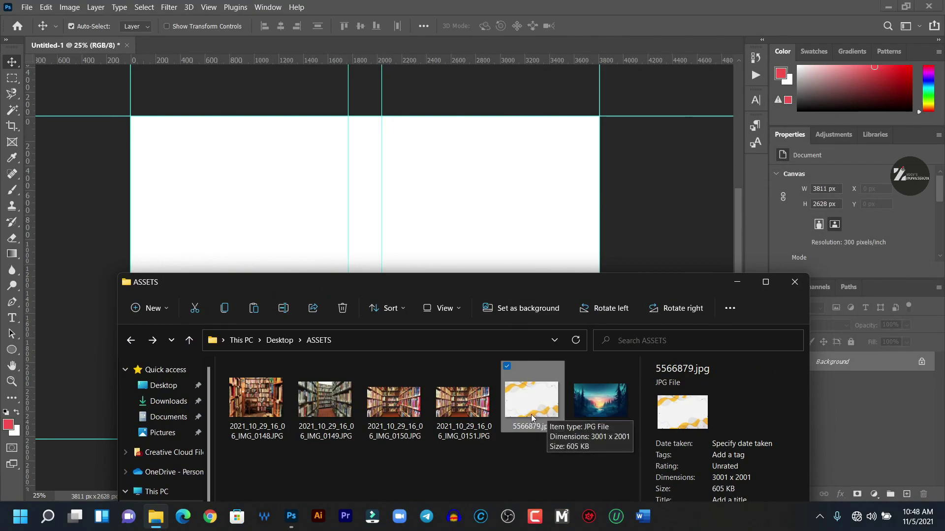
pyautogui.moveTo(533, 409); pyautogui.dragTo(435, 188)
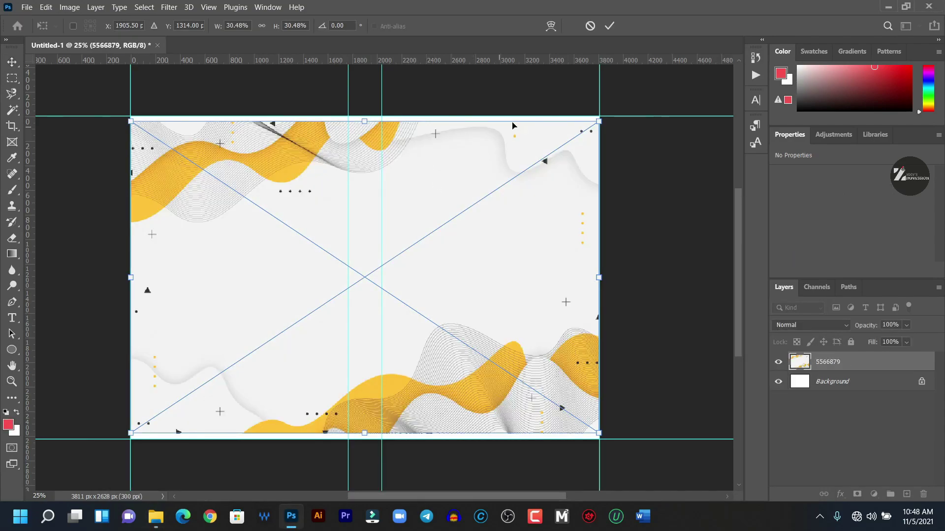
pyautogui.moveTo(599, 119); pyautogui.dragTo(629, 98)
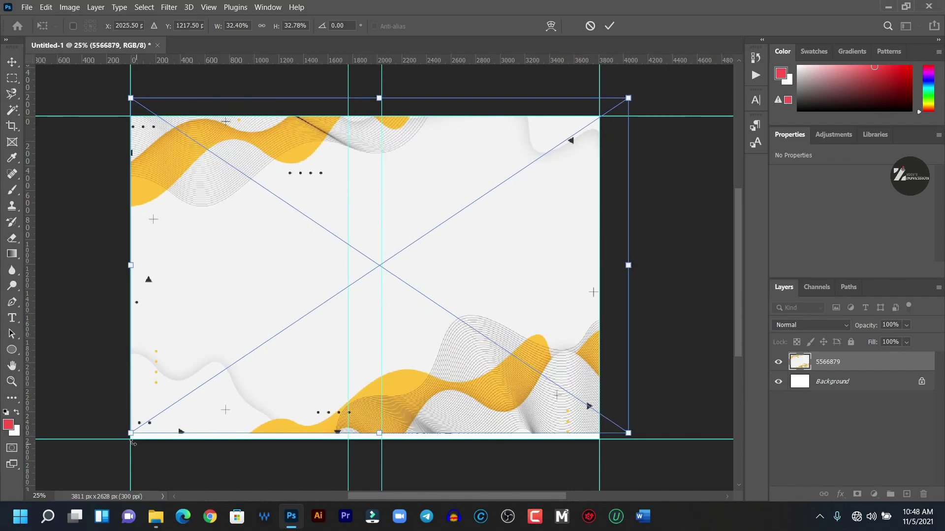
pyautogui.moveTo(127, 434); pyautogui.dragTo(91, 463)
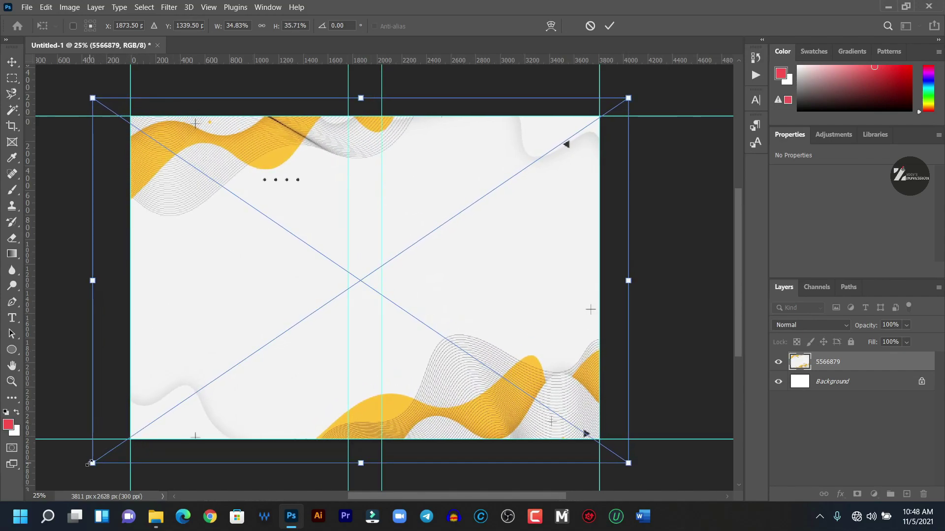
pyautogui.click(610, 26)
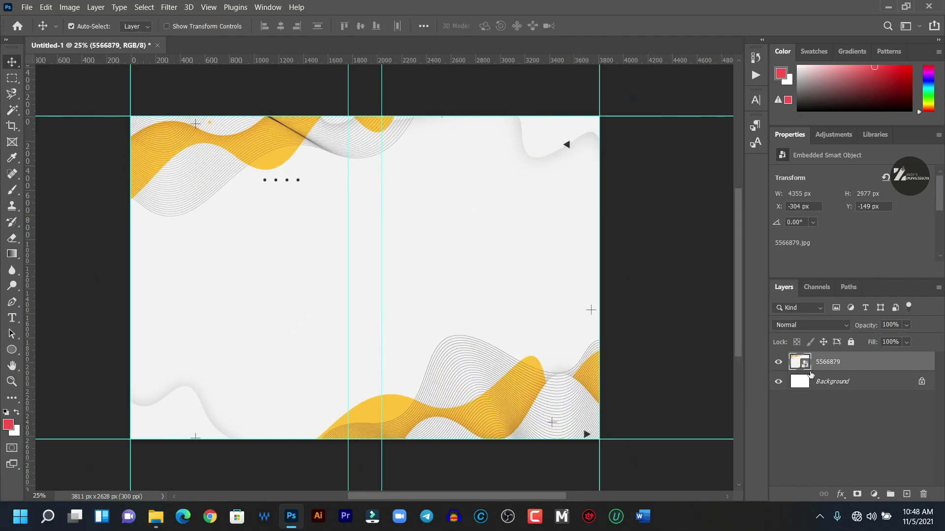
# Rasterize the placed 5566879 layer and duplicate it.
pyautogui.rightClick(843, 363)
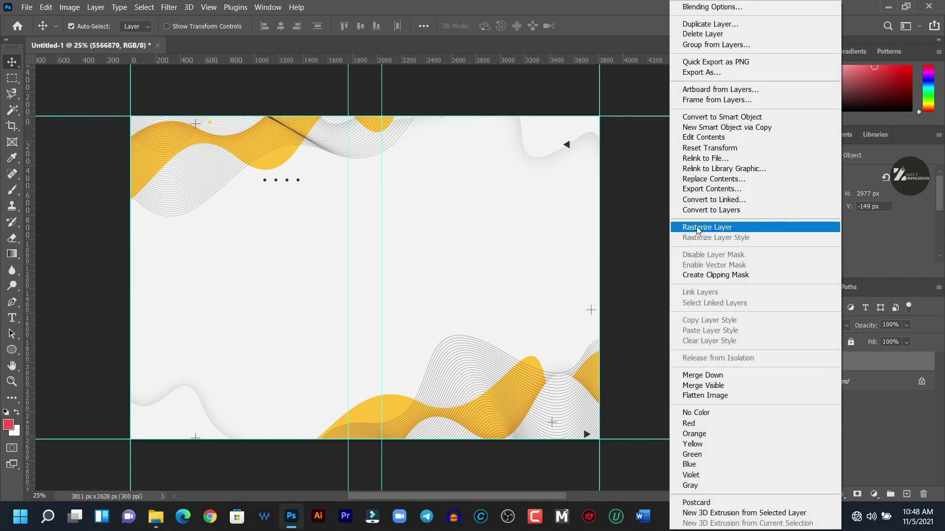
pyautogui.click(698, 227)
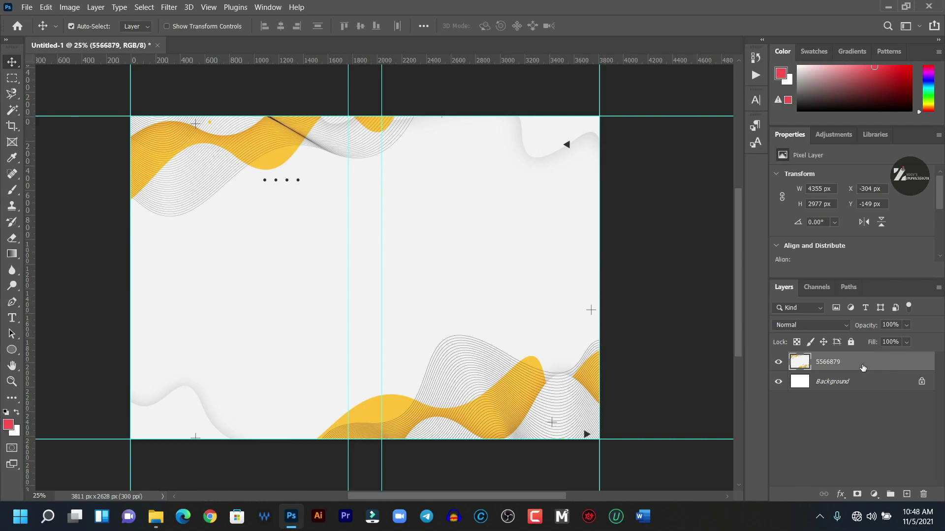
pyautogui.moveTo(862, 367); pyautogui.dragTo(907, 495)
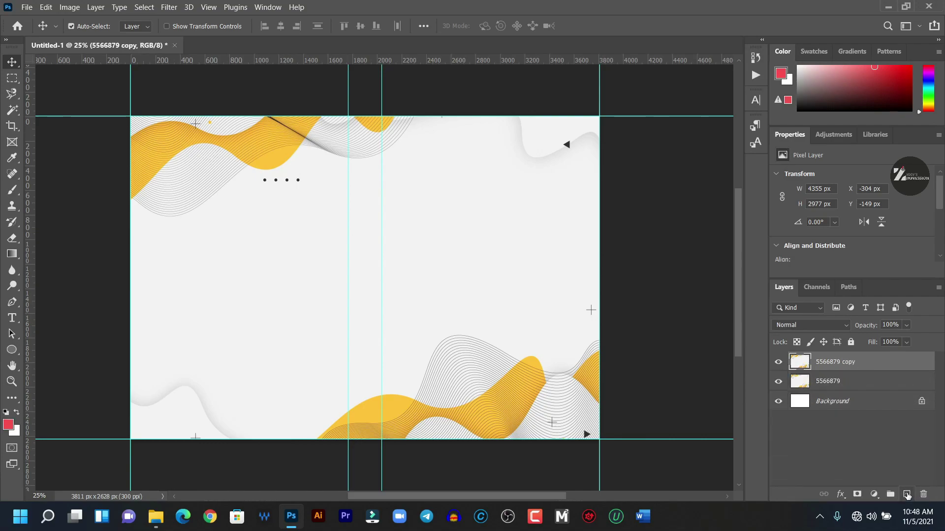
# On the 5566879 copy layer, delete the rectangular area from the first inner guide to the canvas's right edge, about 2042 × 2628 px, and deselect.
pyautogui.click(848, 375)
pyautogui.click(853, 363)
pyautogui.click(848, 382)
pyautogui.click(850, 364)
pyautogui.click(11, 79)
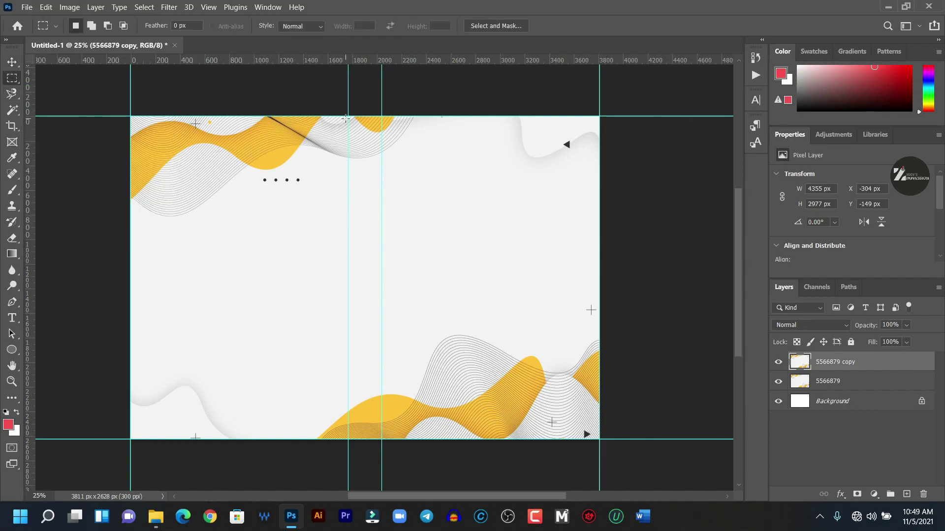
pyautogui.moveTo(349, 117); pyautogui.dragTo(599, 442)
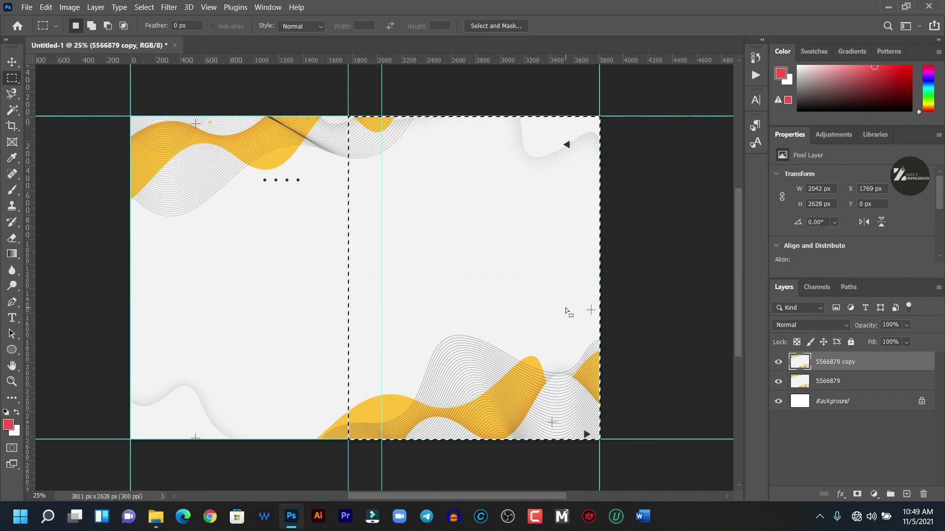
pyautogui.press('Delete')
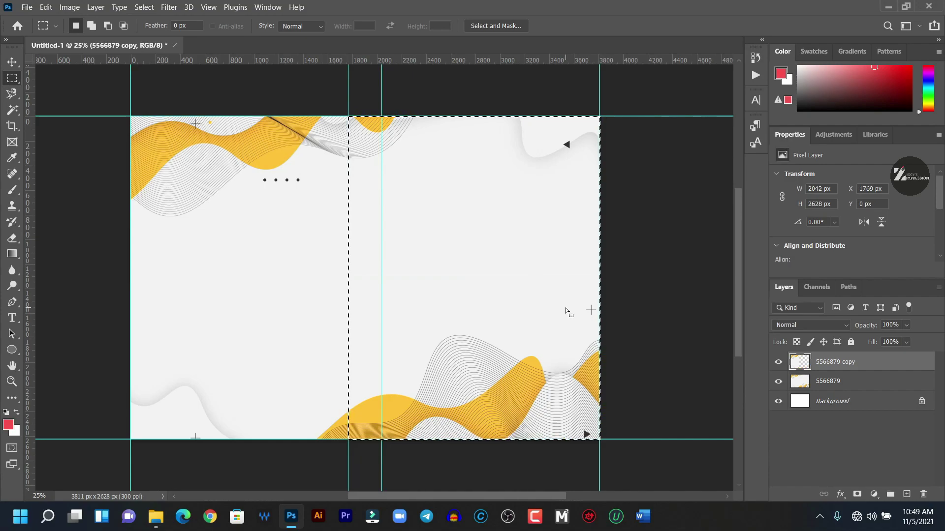
pyautogui.click(144, 7)
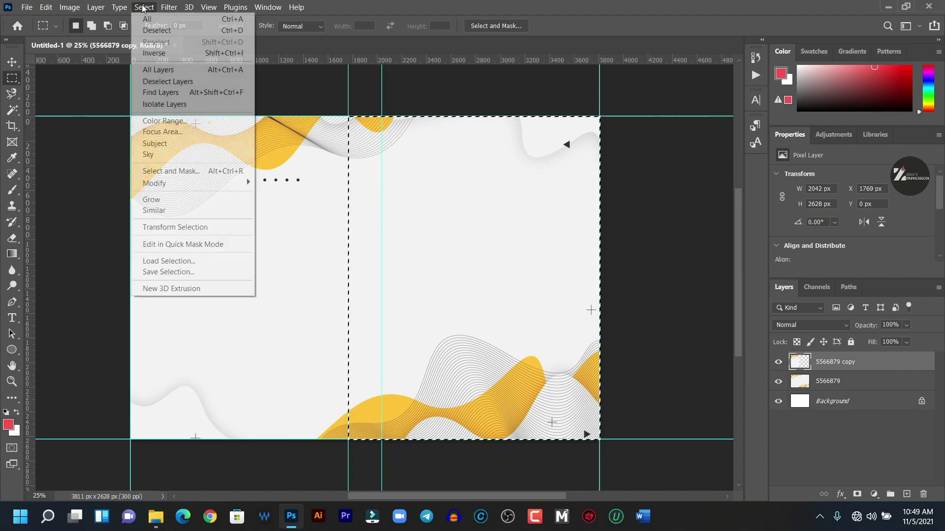
pyautogui.click(156, 30)
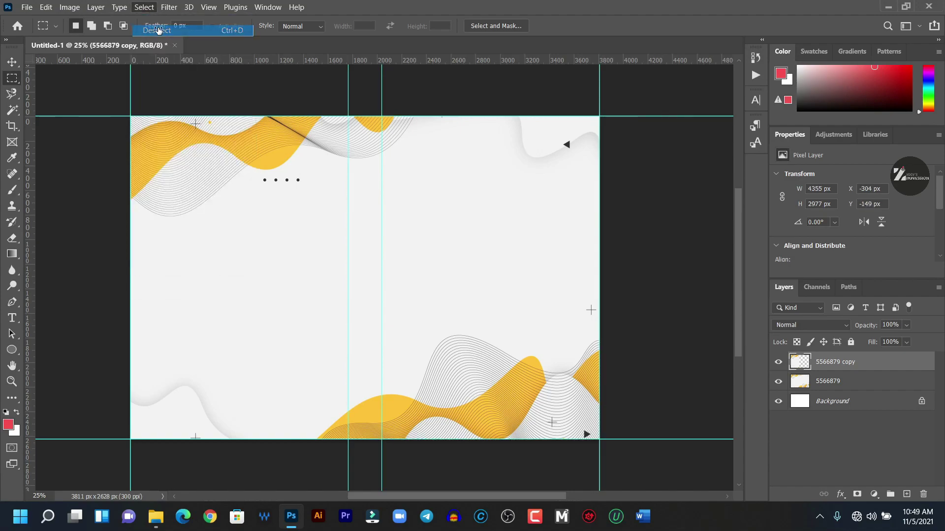
# On the 5566879 layer, delete the rectangular area from the canvas's left edge to the second inner guide, about 2042 × 2628 px, and deselect.
pyautogui.click(779, 382)
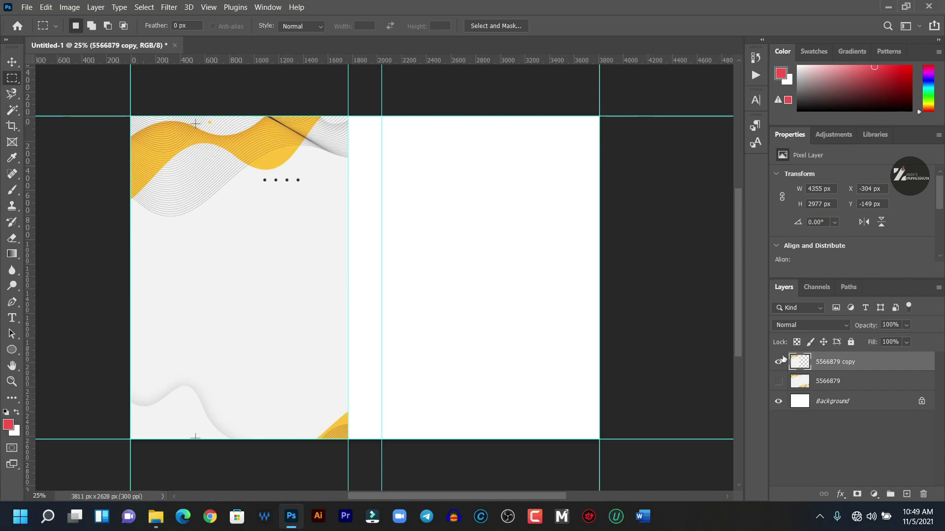
pyautogui.click(778, 382)
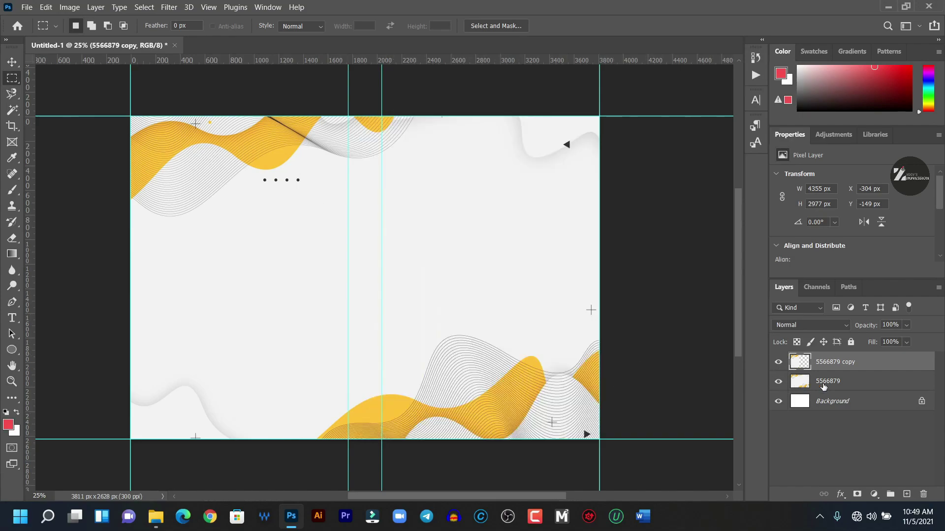
pyautogui.click(853, 384)
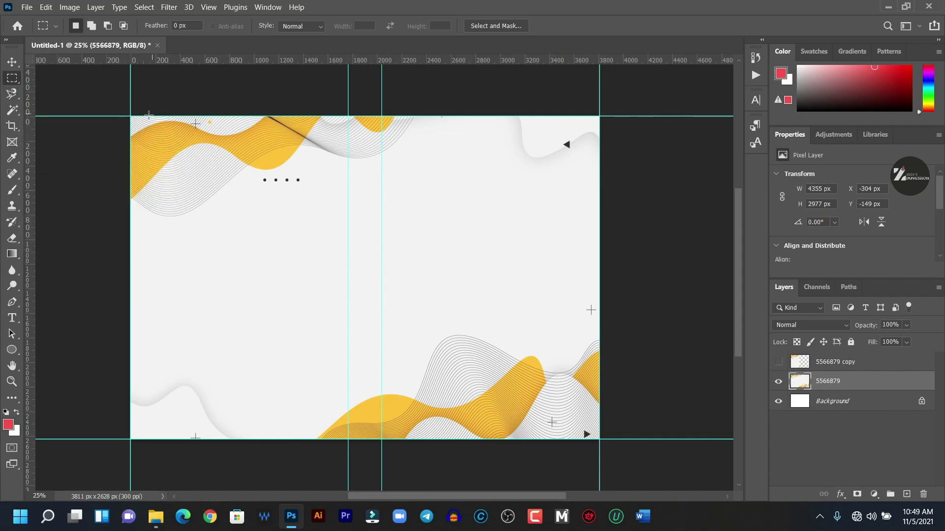
pyautogui.moveTo(130, 116); pyautogui.dragTo(383, 444)
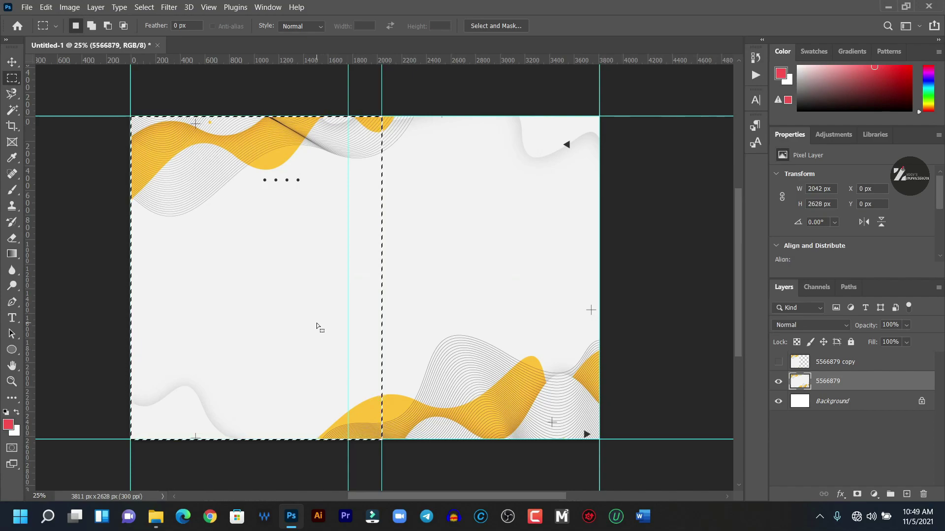
pyautogui.press('Delete')
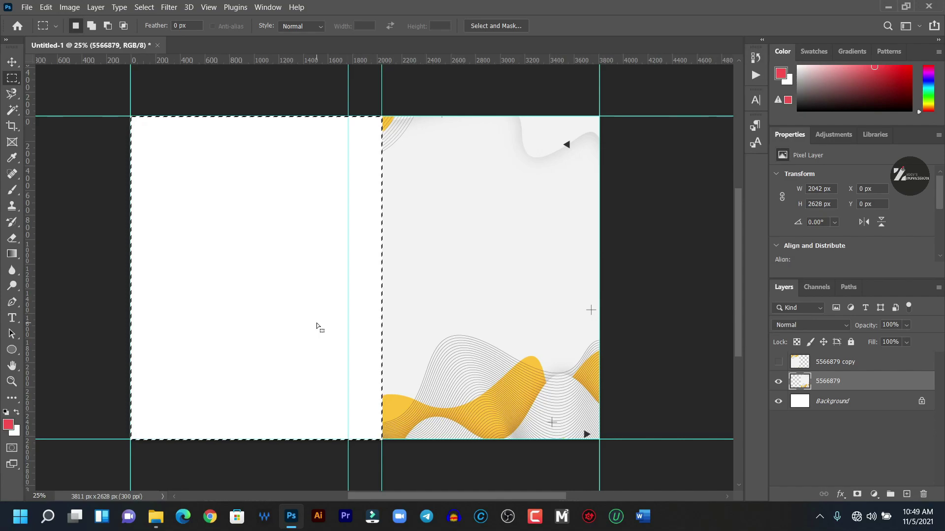
pyautogui.click(144, 7)
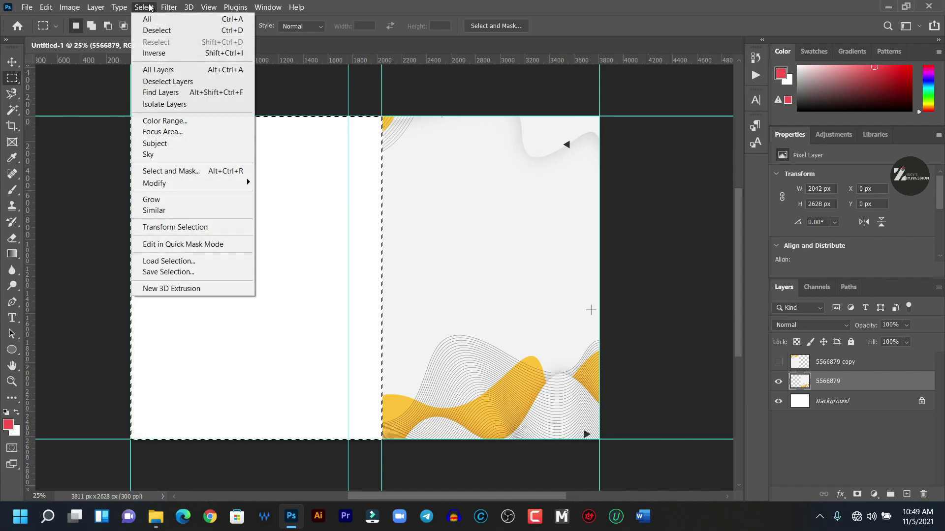
pyautogui.click(148, 29)
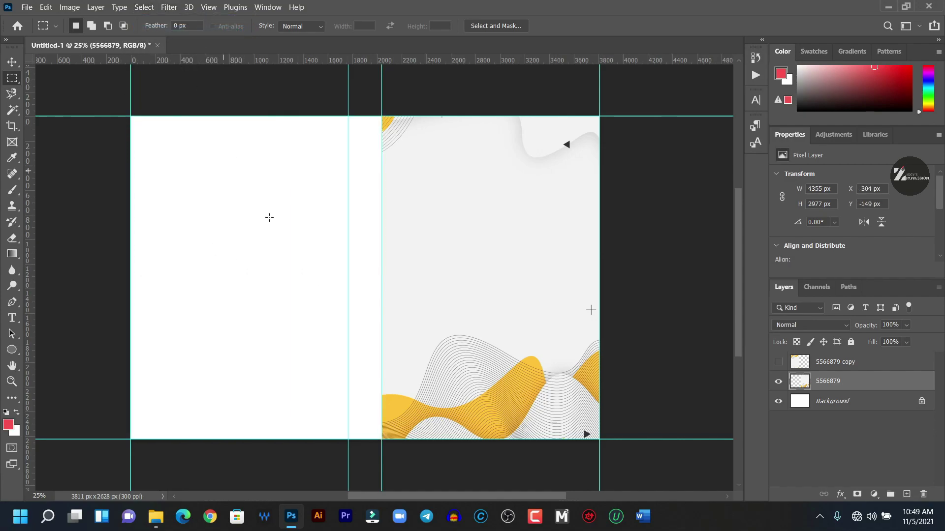
# Make the hidden 5566879 copy layer visible again so both cover halves are shown.
pyautogui.click(11, 62)
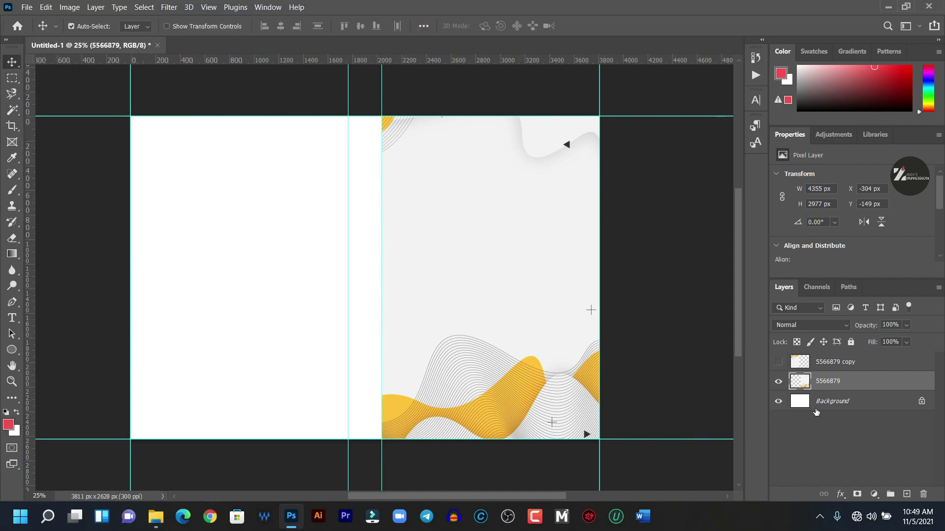
pyautogui.click(778, 363)
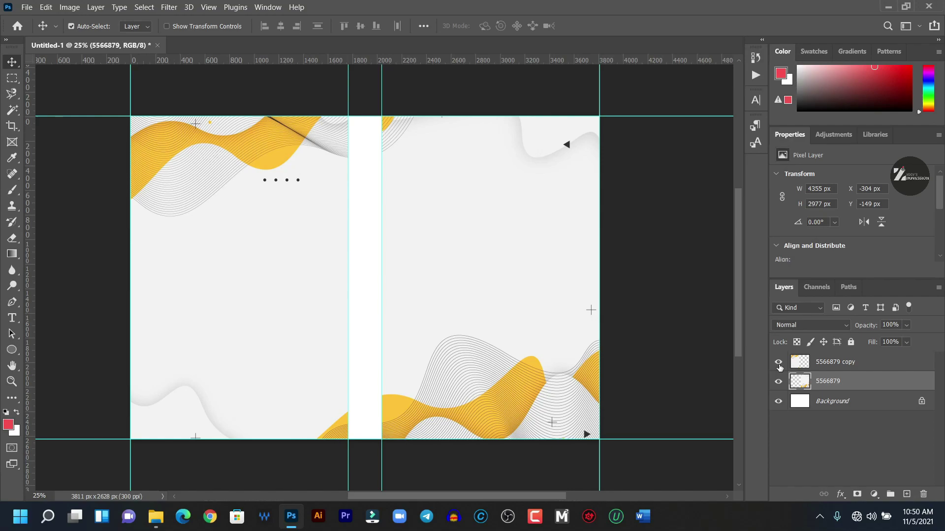
pyautogui.click(778, 363)
pyautogui.click(778, 363)
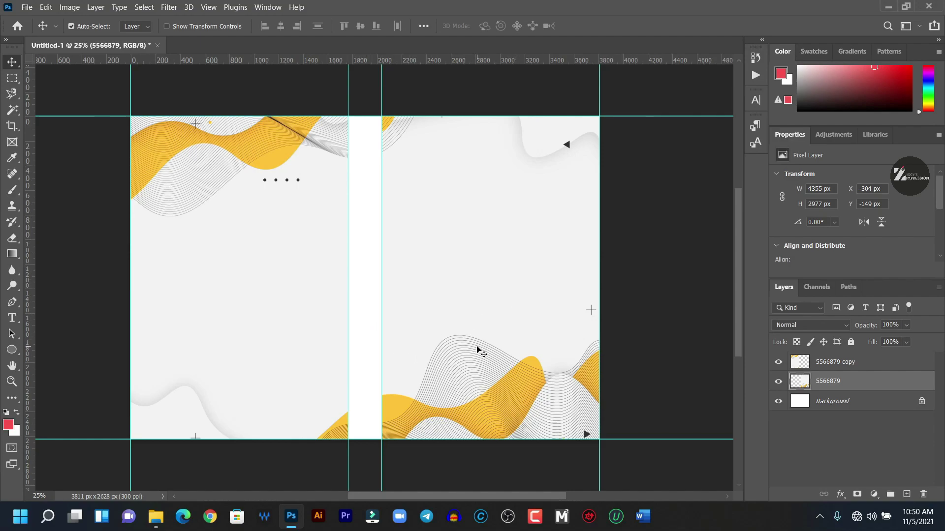
# Place 2021_10_29_16_06_IMG_0148.JPG from the ASSETS folder over the front cover's upper part, sized to about 2787 × 2312 px.
pyautogui.click(161, 525)
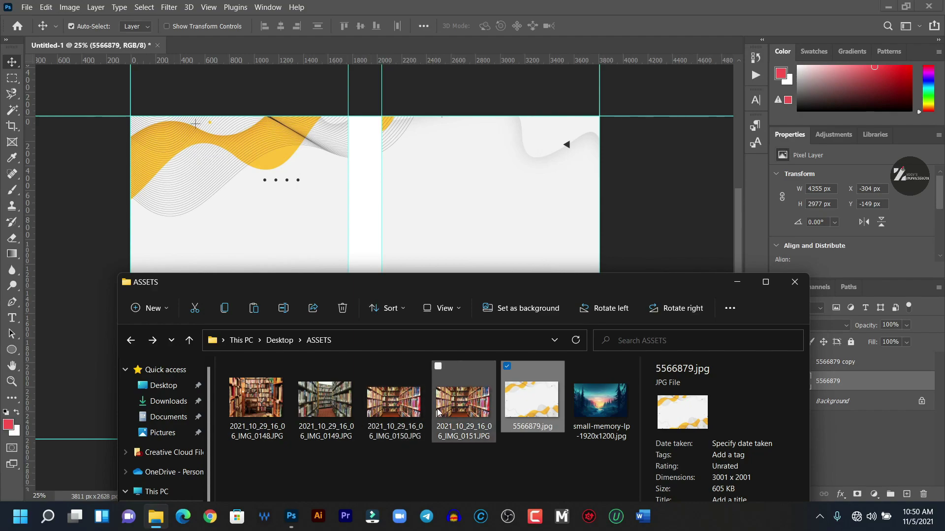
pyautogui.moveTo(247, 396); pyautogui.dragTo(458, 213)
pyautogui.moveTo(477, 249); pyautogui.dragTo(609, 230)
pyautogui.moveTo(715, 86); pyautogui.dragTo(656, 123)
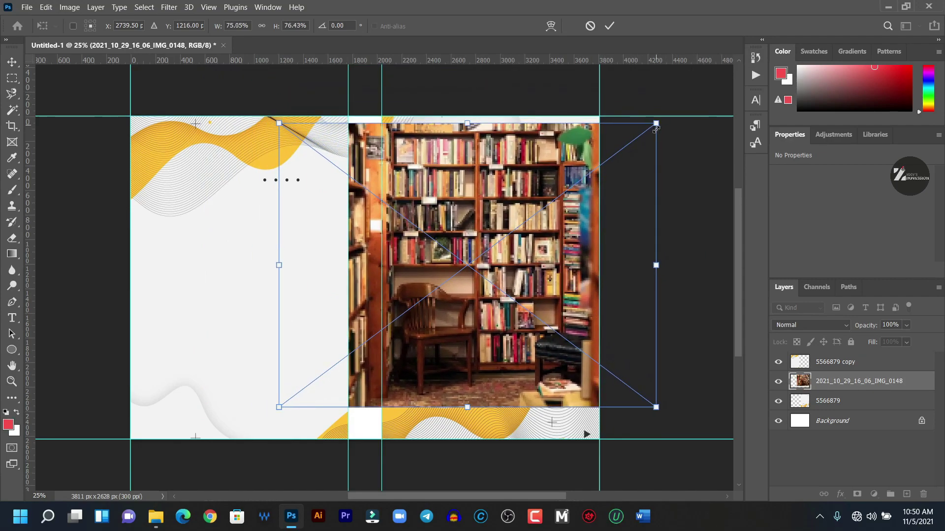
pyautogui.moveTo(532, 205); pyautogui.dragTo(525, 164)
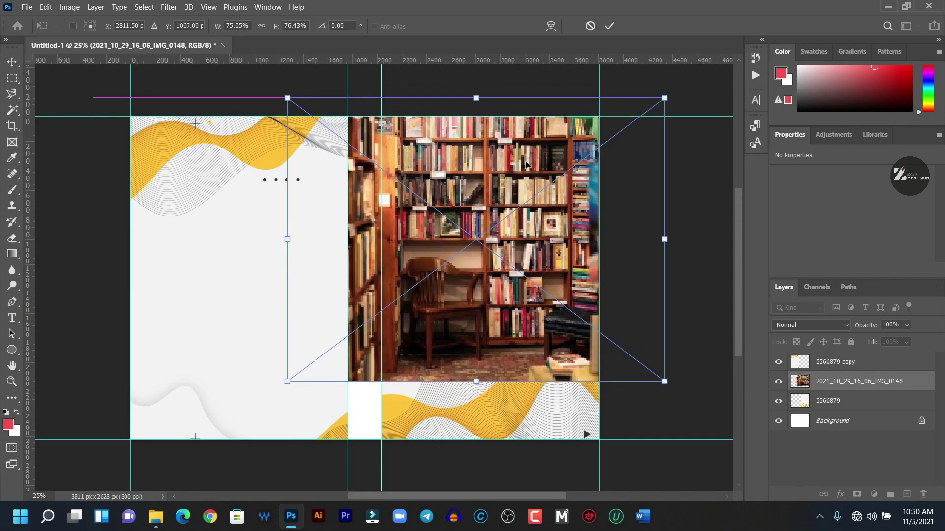
pyautogui.moveTo(287, 237); pyautogui.dragTo(323, 235)
pyautogui.moveTo(558, 242); pyautogui.dragTo(537, 242)
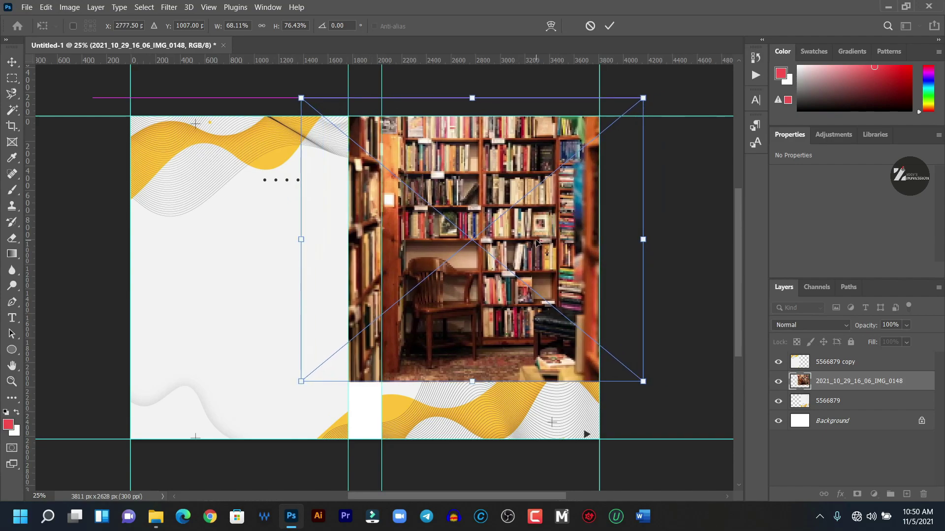
pyautogui.click(609, 29)
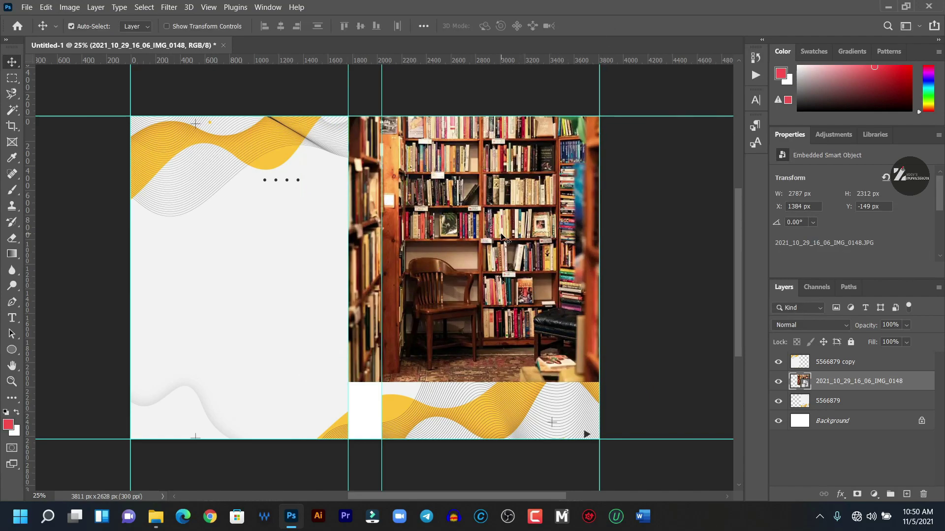
# Rasterize the placed bookshelf photo layer and clip it to the 5566879 layer below.
pyautogui.rightClick(817, 385)
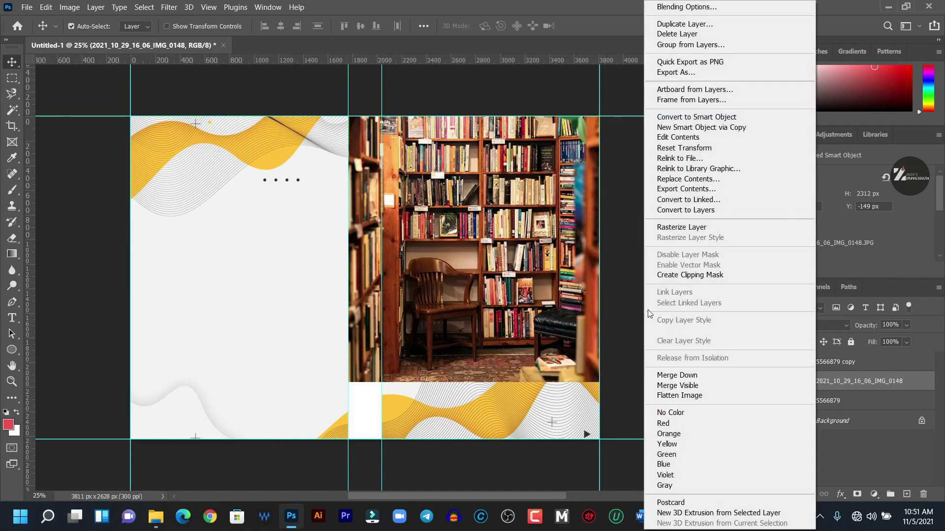
pyautogui.click(673, 227)
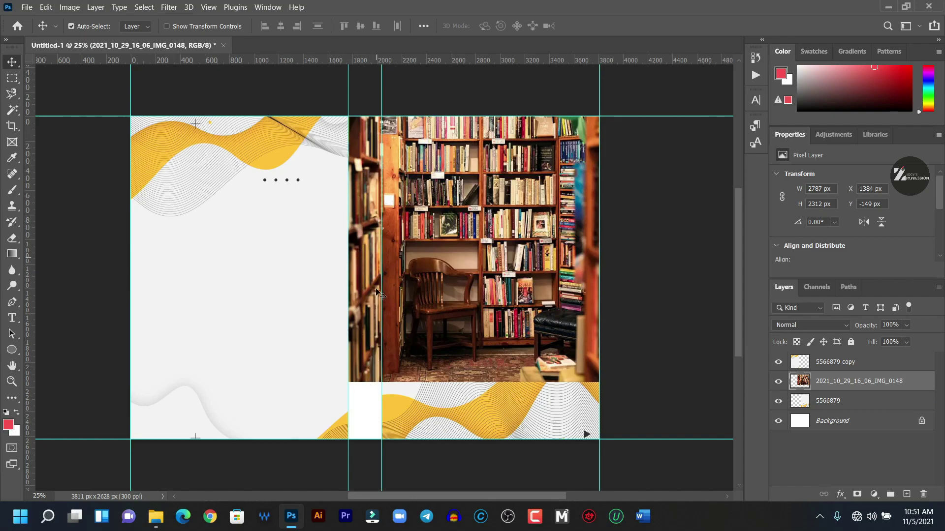
pyautogui.click(830, 403)
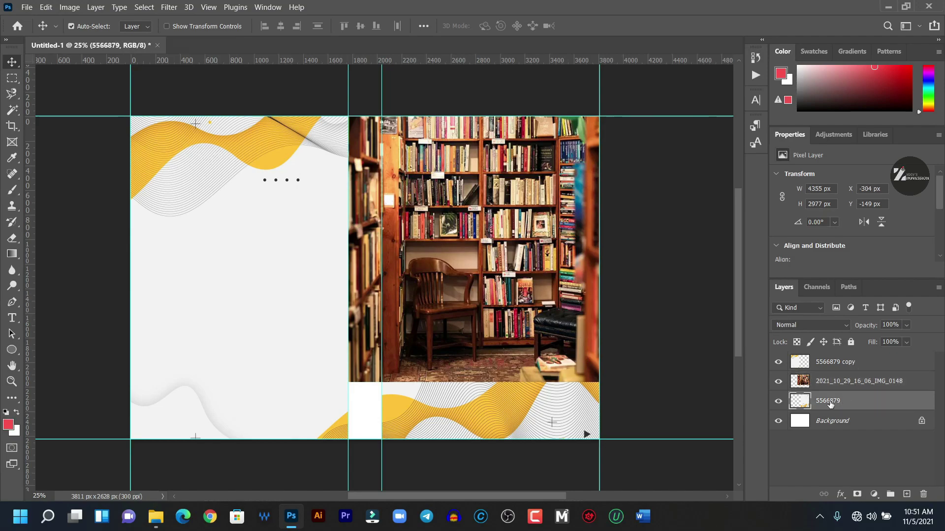
pyautogui.click(849, 380)
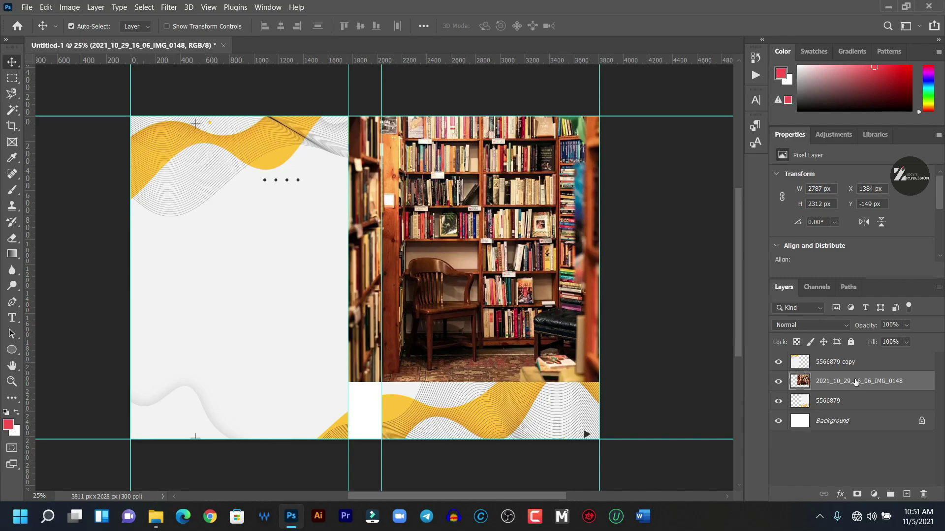
pyautogui.rightClick(853, 381)
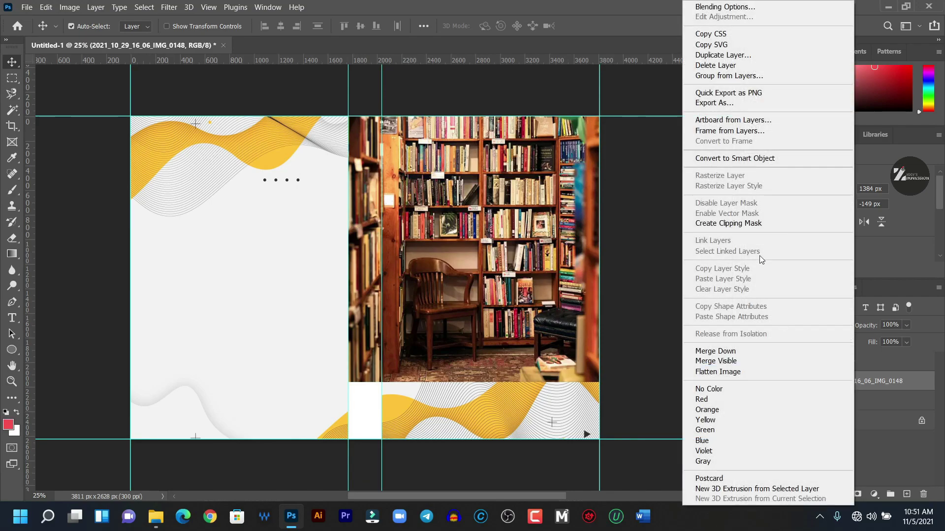
pyautogui.click(741, 224)
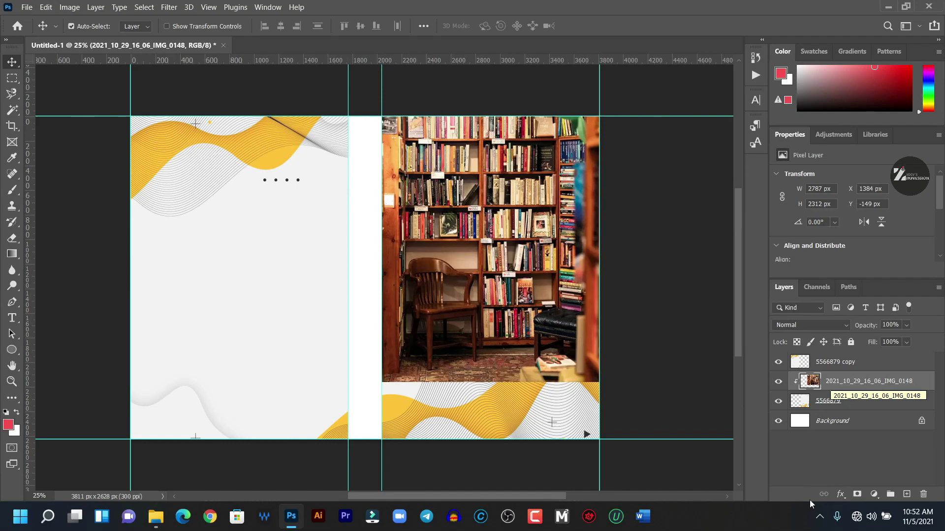
# Add a layer mask to the bookshelf photo and choose the black-to-transparent Basics preset for the Gradient tool.
pyautogui.click(855, 496)
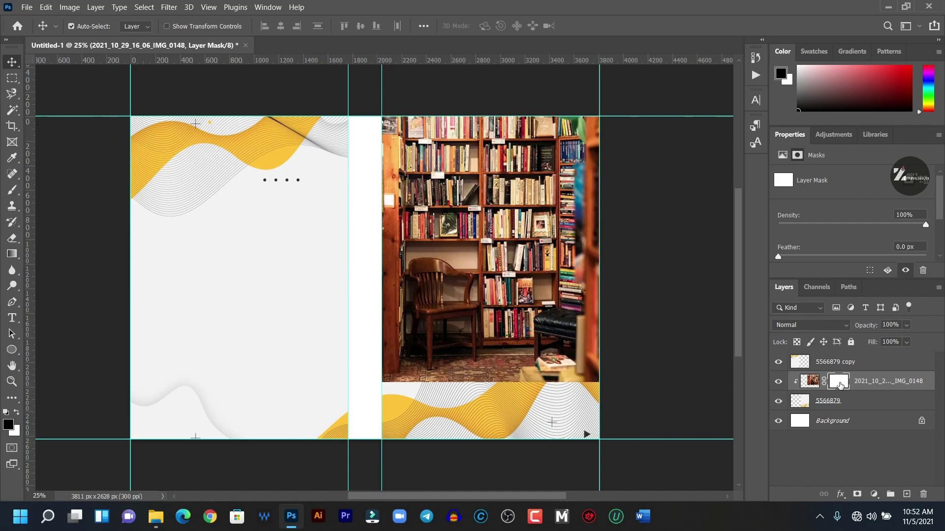
pyautogui.click(13, 255)
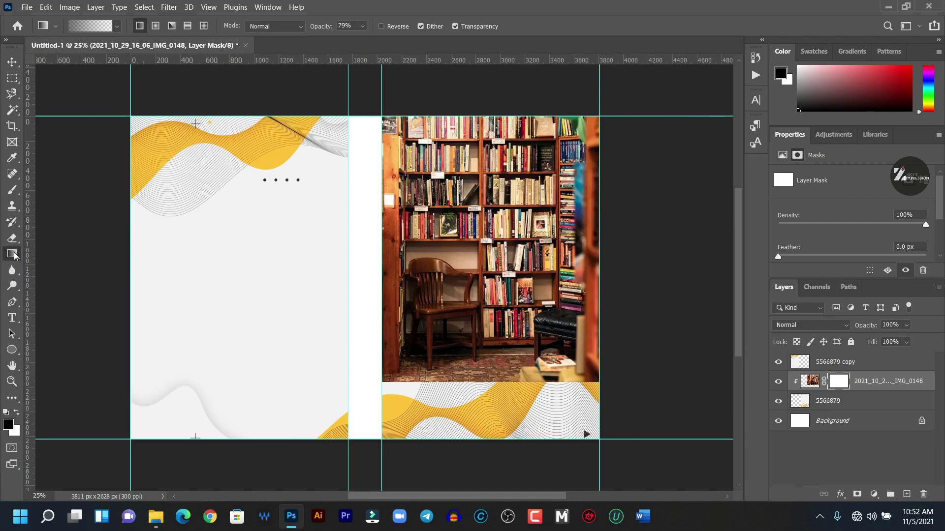
pyautogui.click(116, 26)
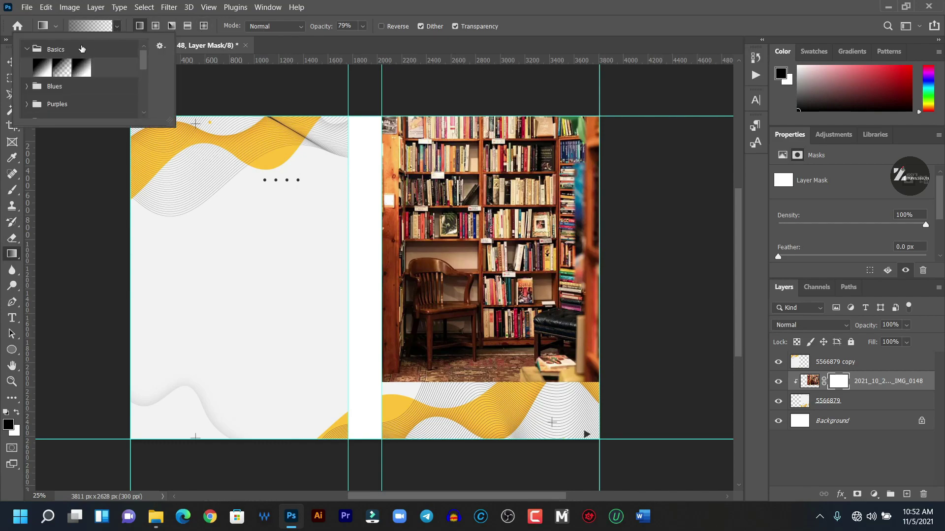
pyautogui.click(26, 49)
pyautogui.click(27, 49)
pyautogui.click(63, 68)
pyautogui.click(494, 263)
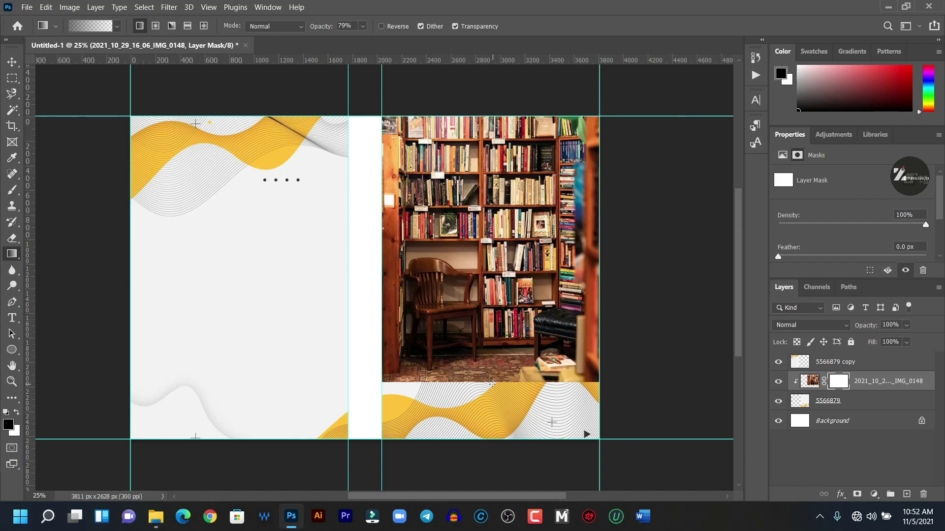
# Draw three upward linear gradients on the photo's mask from near its lower edge, fading the lower part into the background artwork.
pyautogui.moveTo(491, 384); pyautogui.dragTo(488, 129)
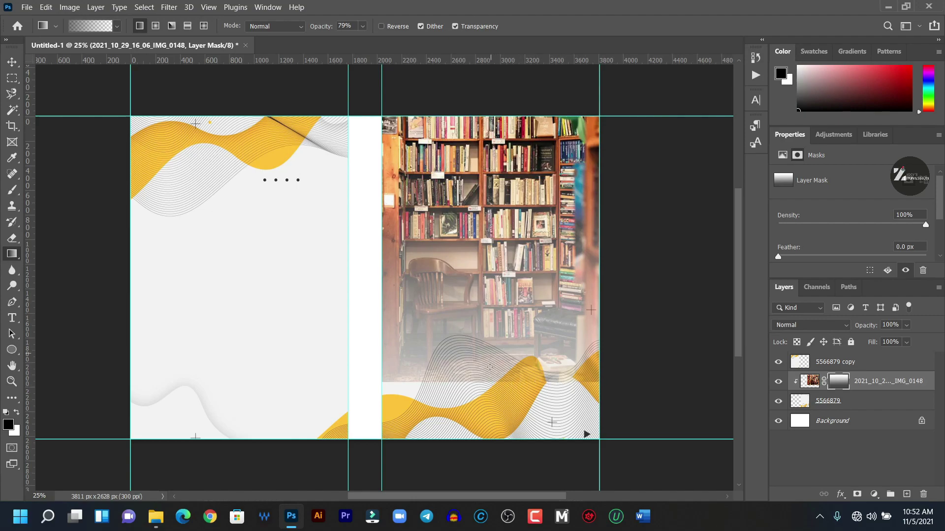
pyautogui.moveTo(485, 403); pyautogui.dragTo(483, 113)
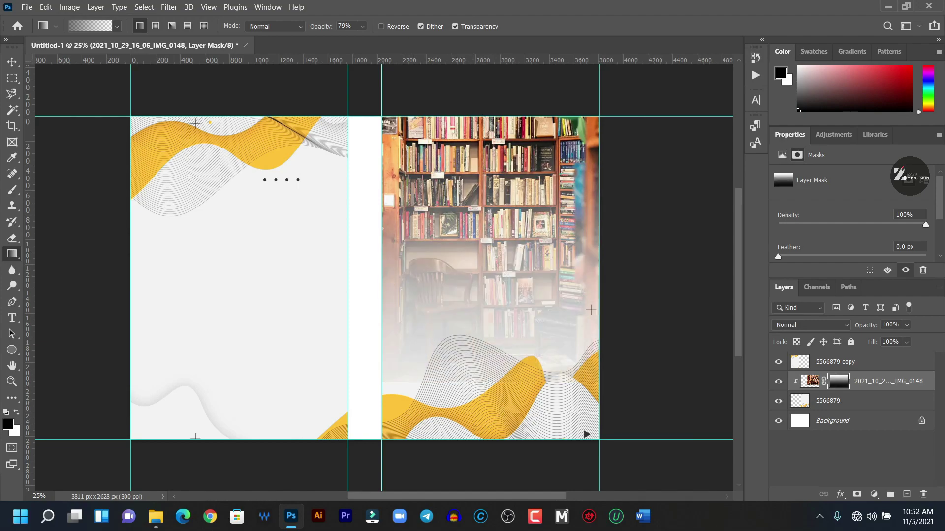
pyautogui.moveTo(484, 393); pyautogui.dragTo(479, 154)
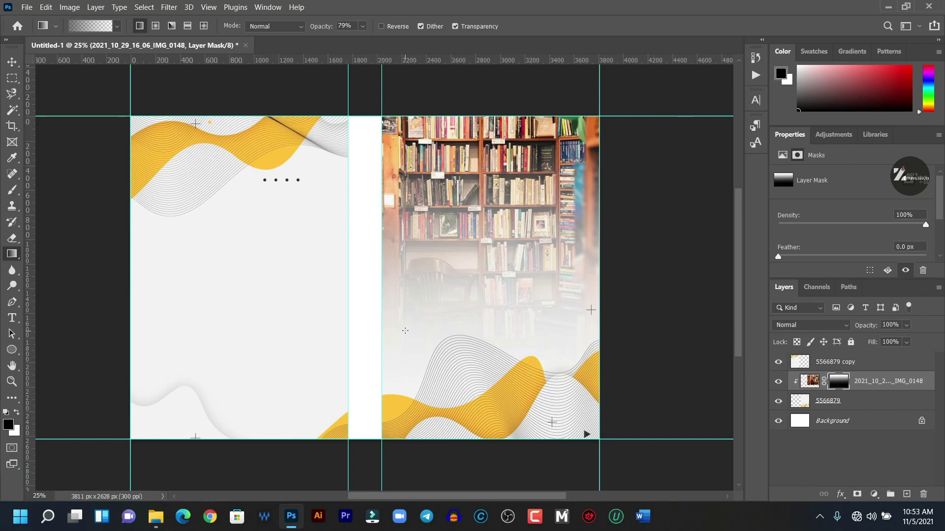
pyautogui.click(12, 61)
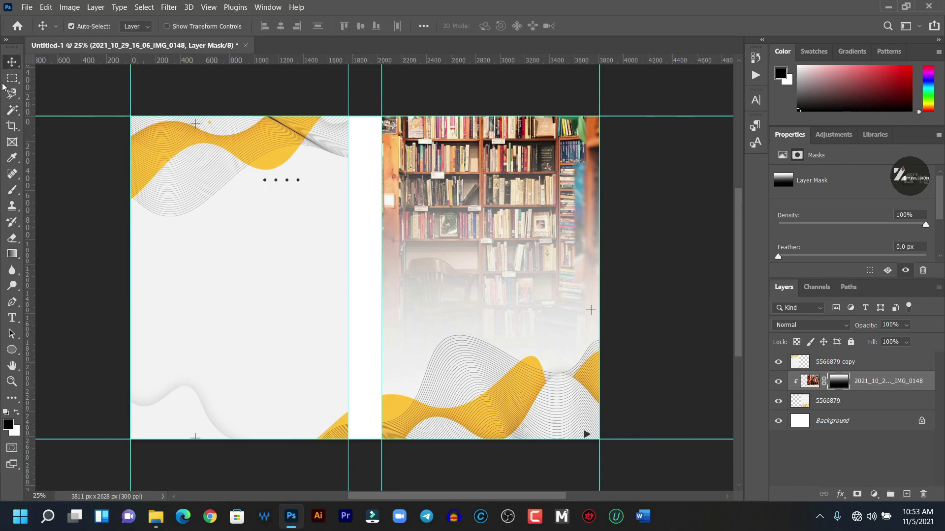
# Add the title text "PHOTOSHOP TUTORIAL BOOK" over the bookshelf photo on the front cover.
pyautogui.click(12, 318)
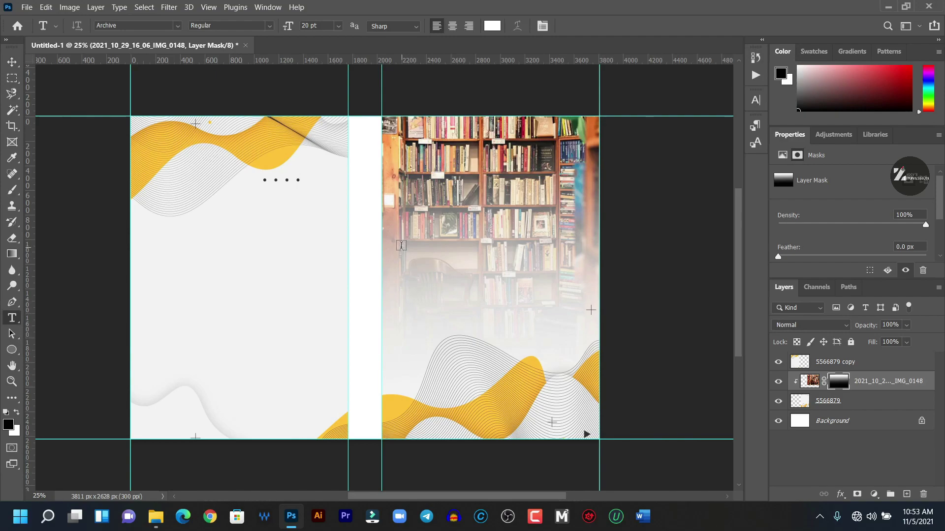
pyautogui.click(401, 245)
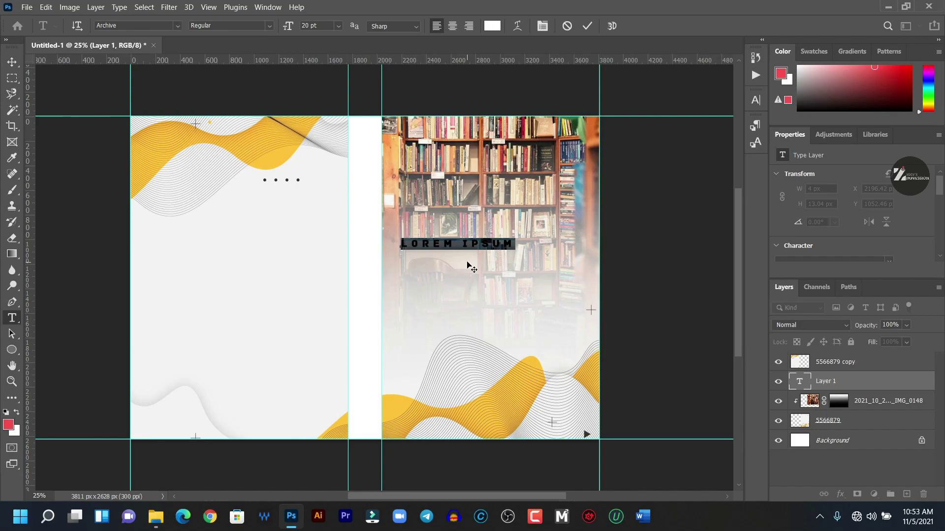
pyautogui.write('PHOTOSO')
pyautogui.press('BackSpace')
pyautogui.write('HOP TUTORIAL E')
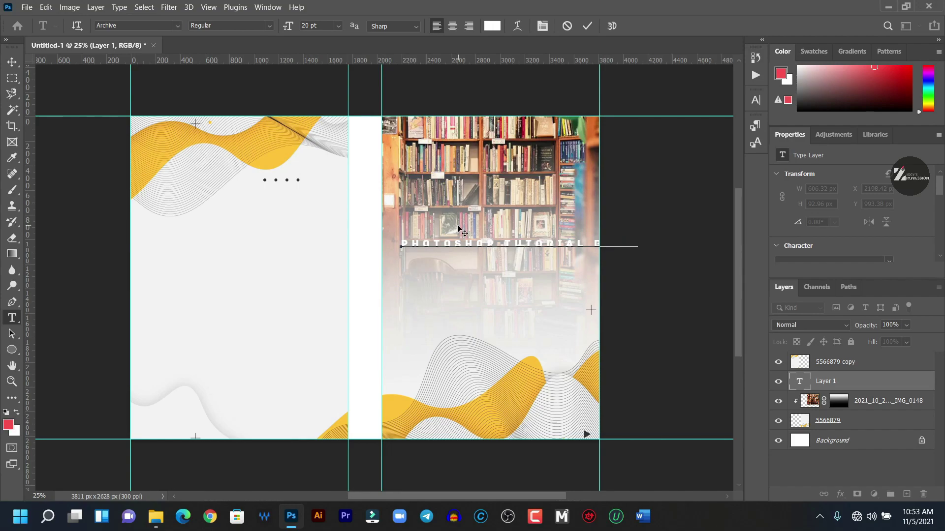
pyautogui.click(589, 26)
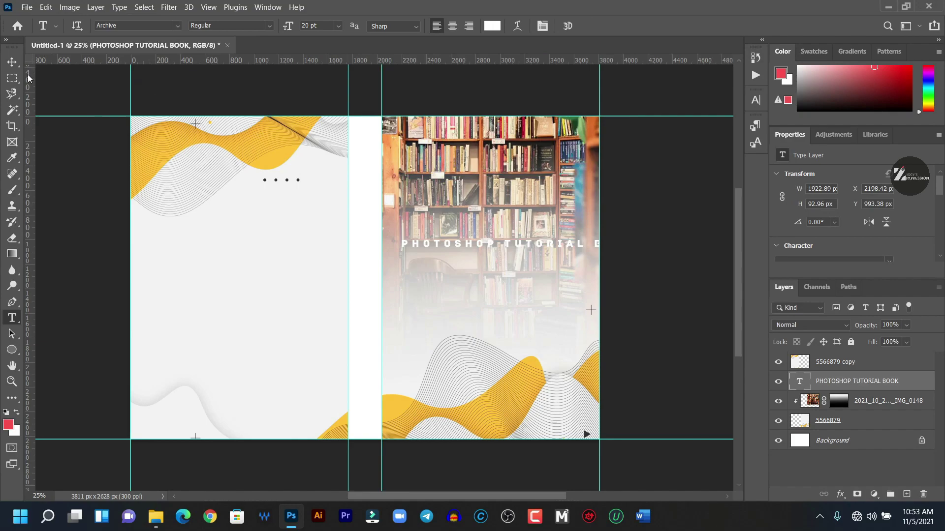
# Move the "PHOTOSHOP TUTORIAL BOOK" title higher on the front cover and set its font to REVOLUTION.
pyautogui.click(12, 61)
pyautogui.moveTo(522, 245); pyautogui.dragTo(504, 208)
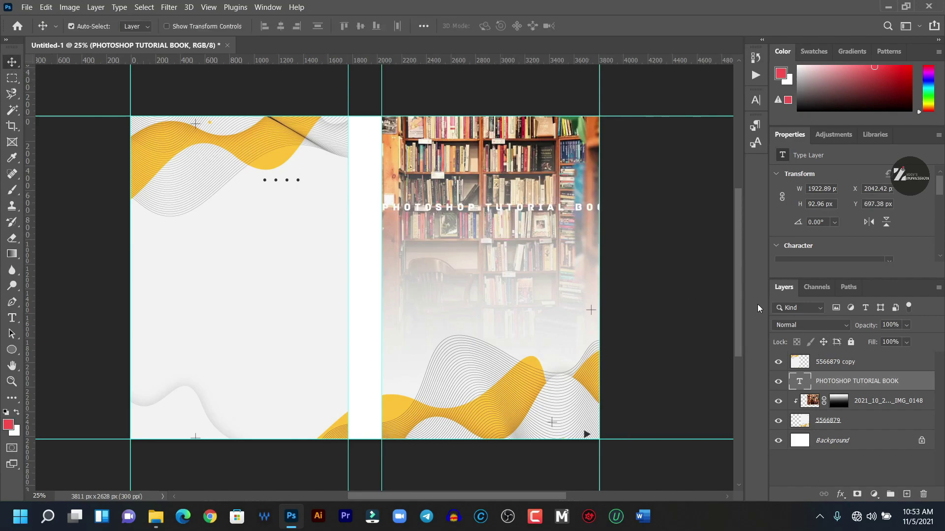
pyautogui.click(757, 106)
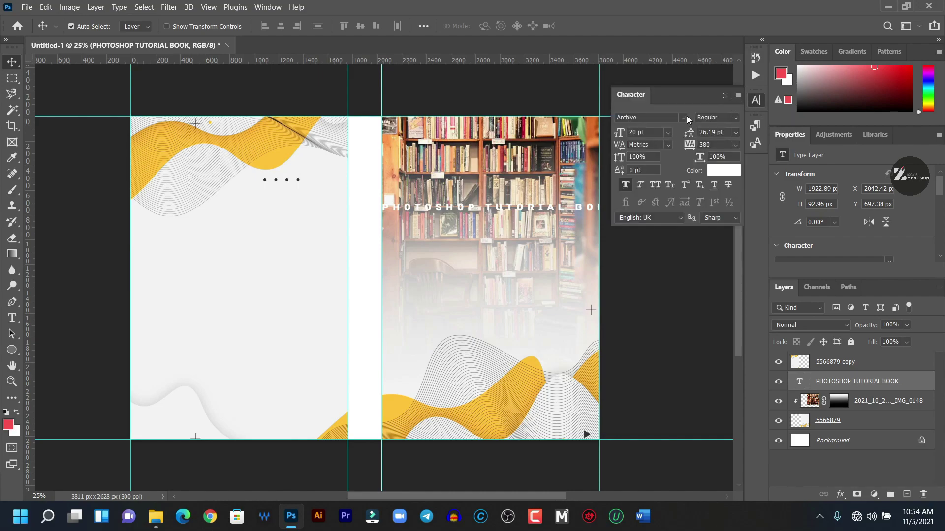
pyautogui.click(681, 117)
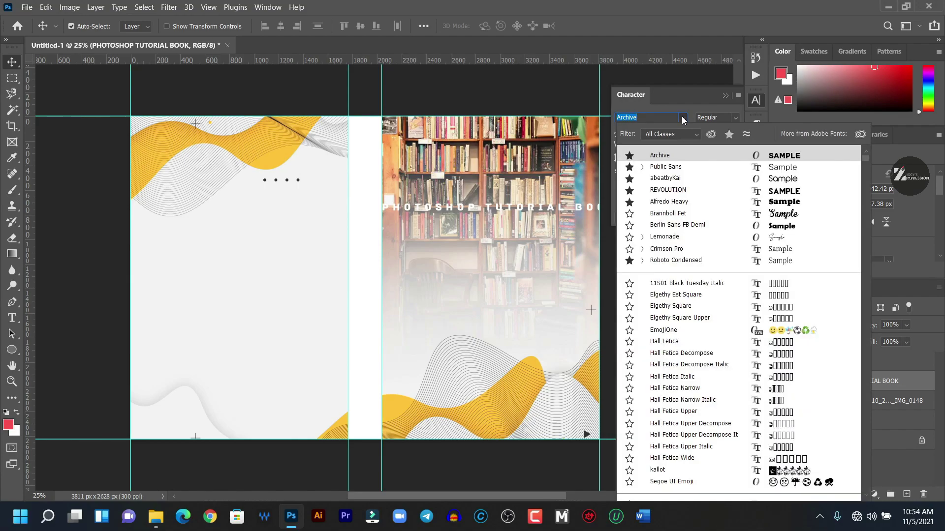
pyautogui.press('Down')
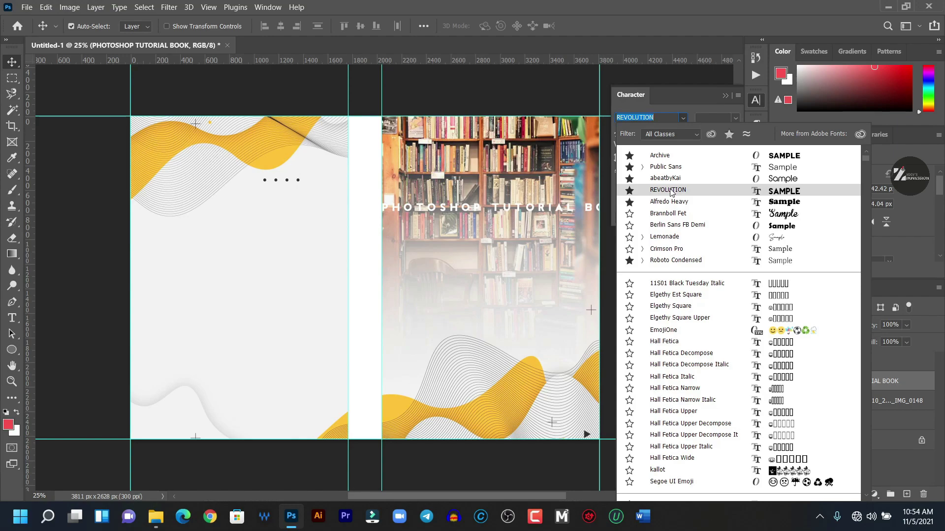
pyautogui.click(669, 190)
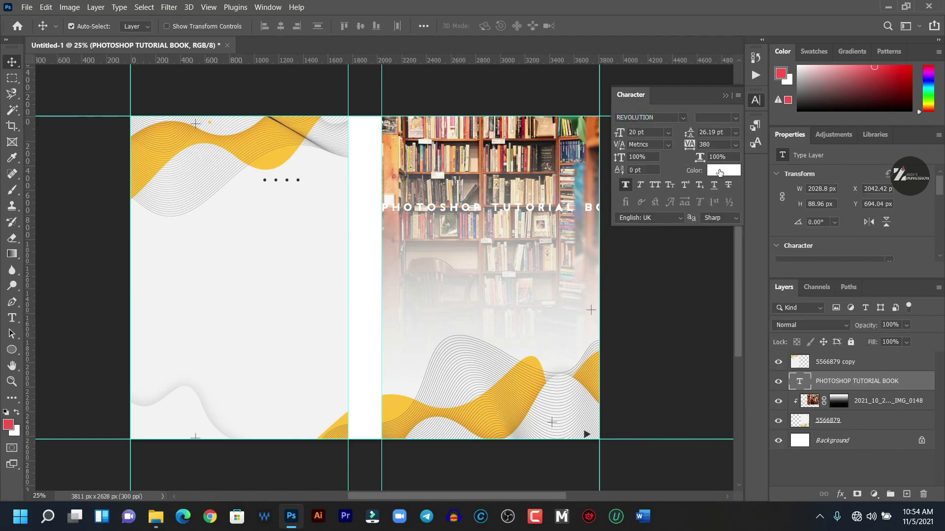
# Set the title's text color to near-black #0e0101 and its tracking to 0.
pyautogui.click(719, 171)
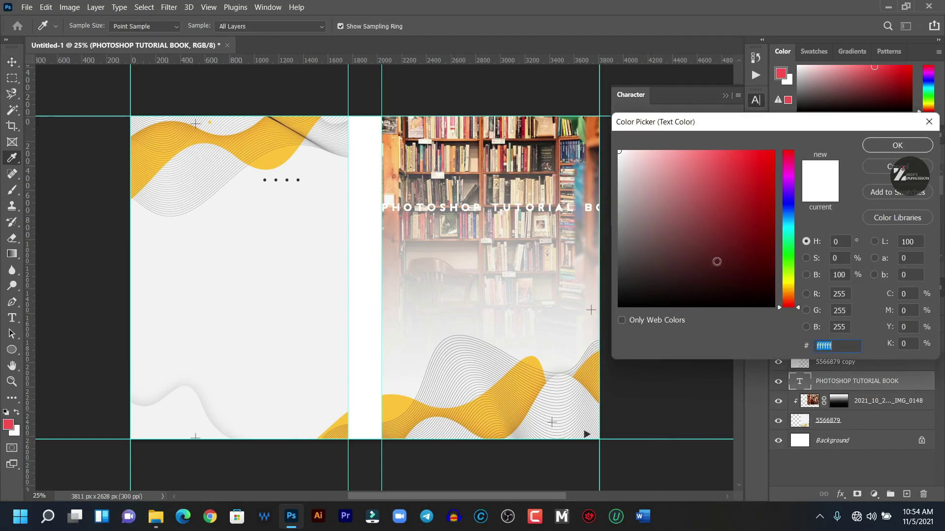
pyautogui.click(756, 293)
pyautogui.moveTo(756, 293); pyautogui.dragTo(766, 297)
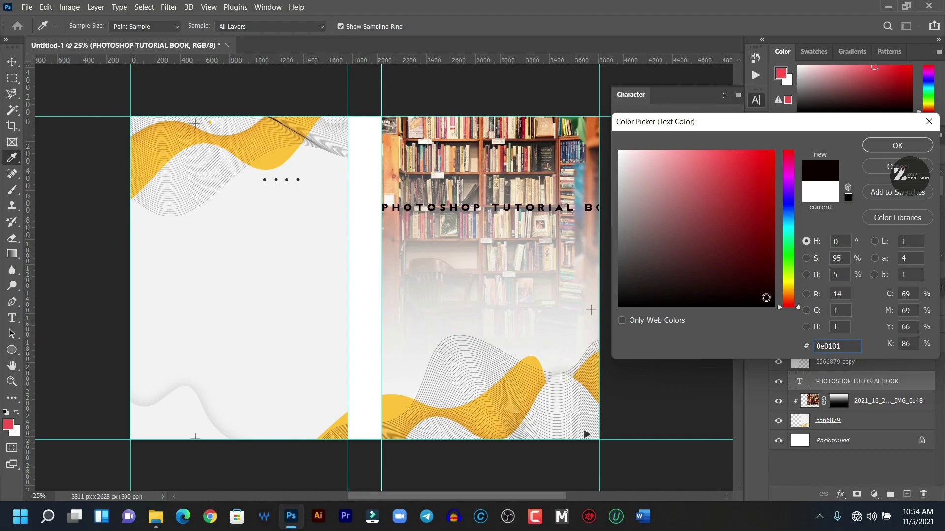
pyautogui.click(881, 148)
pyautogui.click(715, 143)
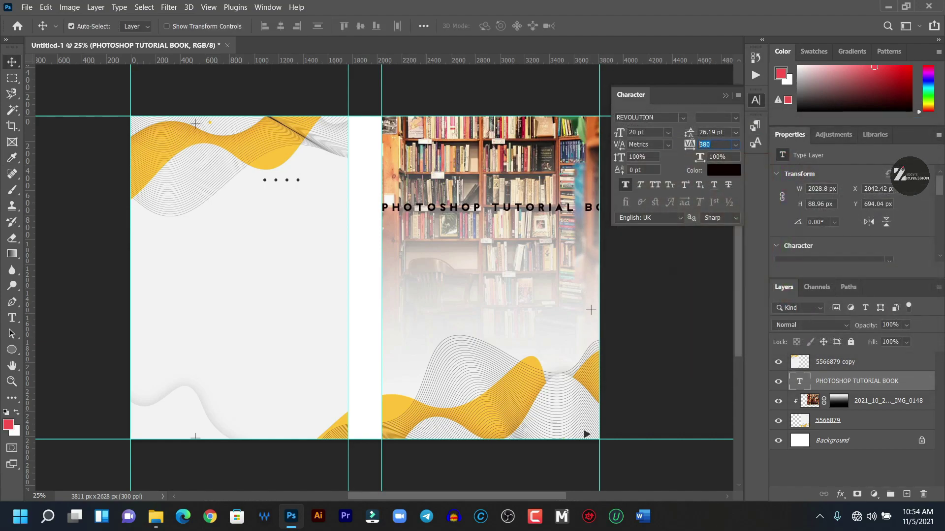
pyautogui.write('0')
pyautogui.press('Return')
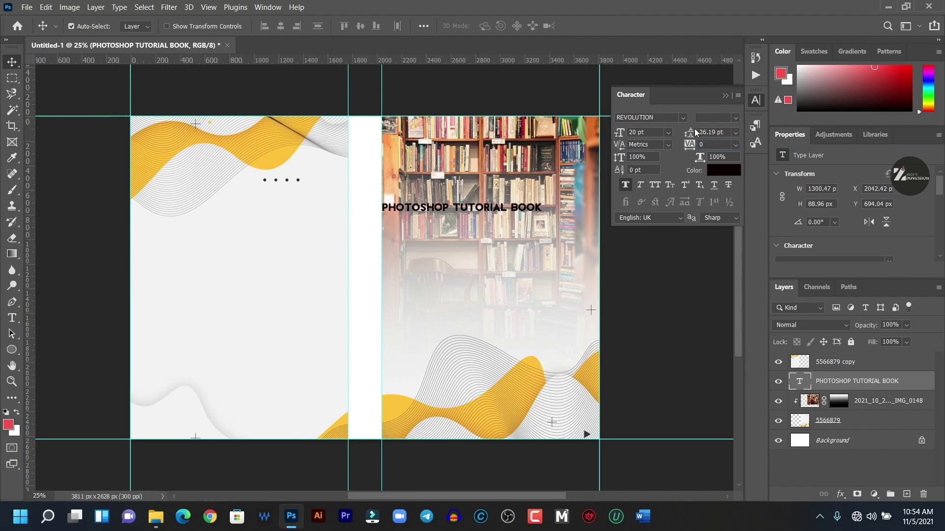
# Center the title across the front cover's bookshelf photo and stretch it to about 1589 px wide and 277 px high.
pyautogui.click(724, 95)
pyautogui.moveTo(480, 211); pyautogui.dragTo(507, 190)
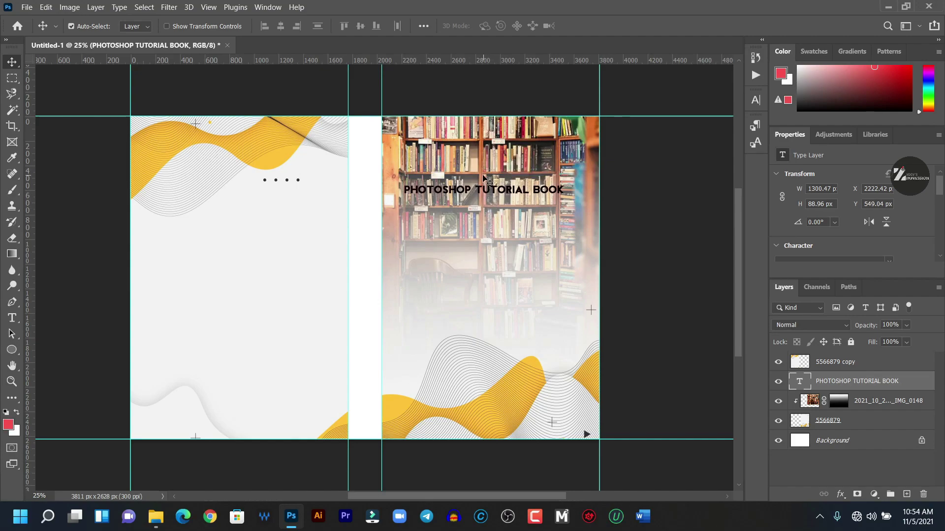
pyautogui.press('ctrl')
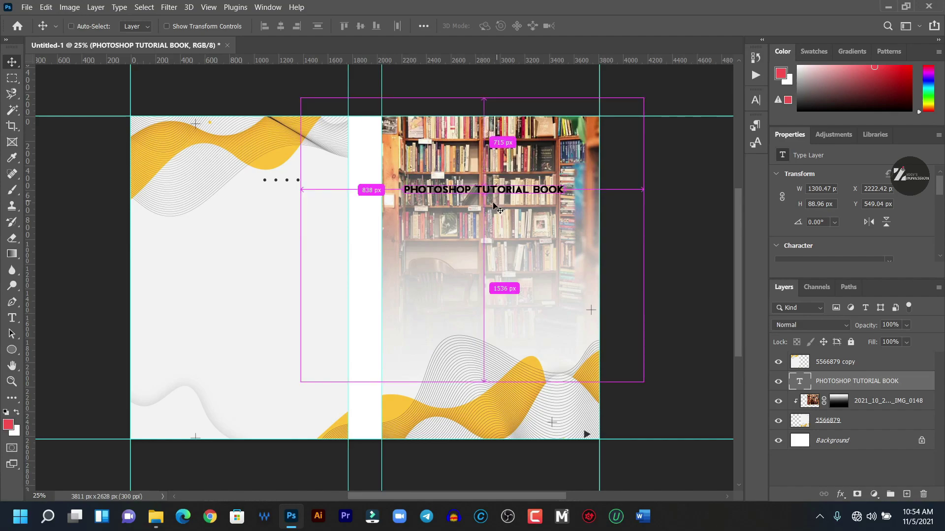
pyautogui.hotkey('ctrl', 't')
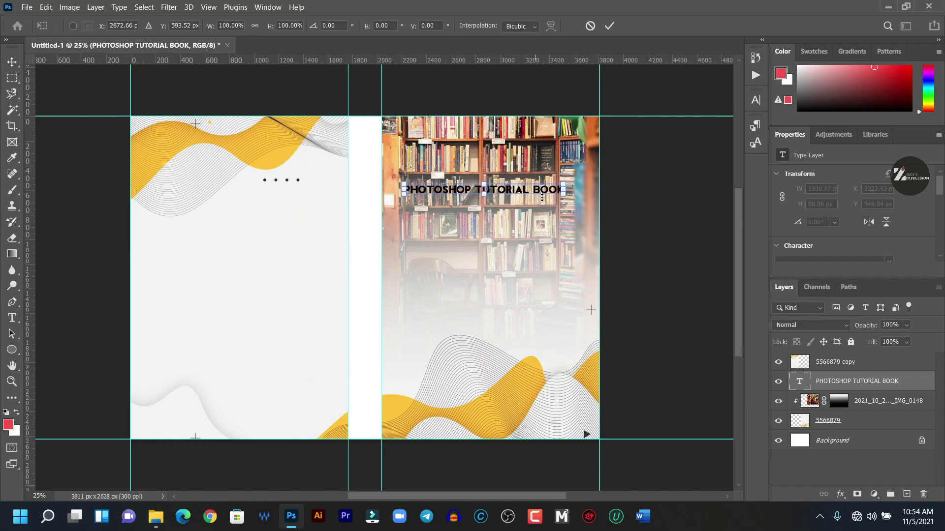
pyautogui.moveTo(564, 194); pyautogui.dragTo(599, 217)
pyautogui.click(610, 25)
pyautogui.moveTo(527, 199); pyautogui.dragTo(522, 202)
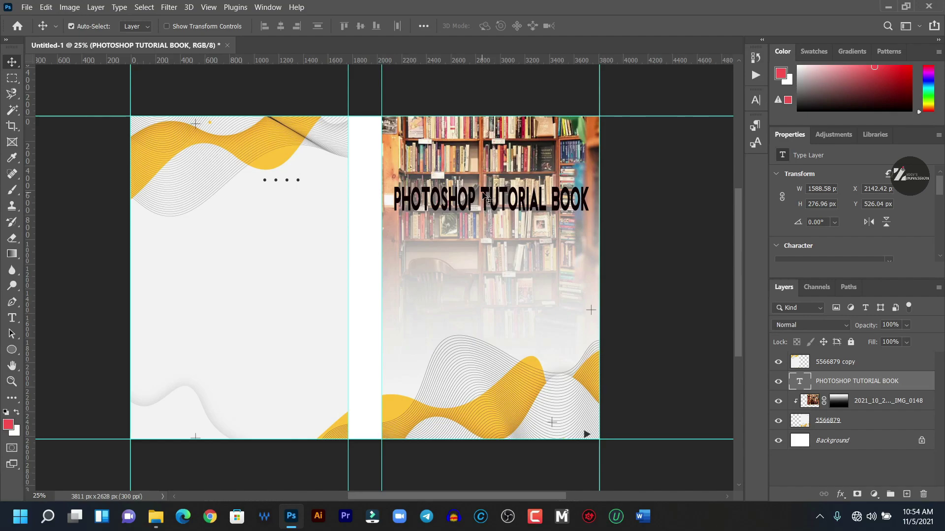
# Reduce the title's height to about 221 px by lowering its upper edge, keeping its width.
pyautogui.press('ctrl')
pyautogui.hotkey('ctrl', 't')
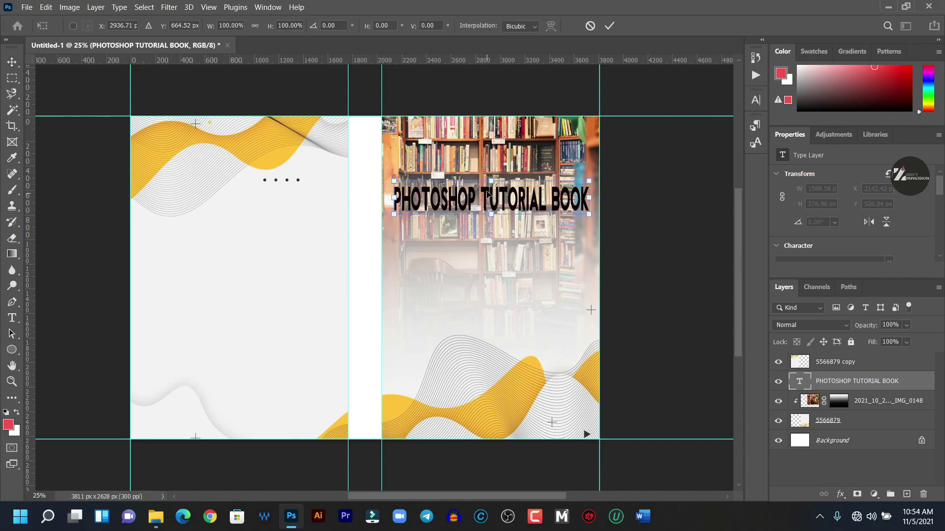
pyautogui.moveTo(492, 183); pyautogui.dragTo(492, 190)
pyautogui.click(610, 25)
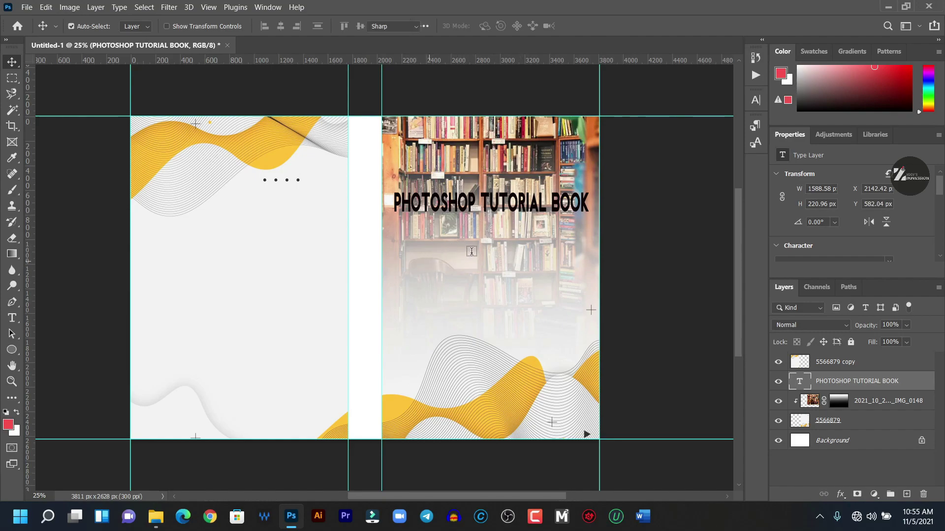
# Add the subtitle text "FOR ABSOLUTE BEGINNERS" just below the title on the front cover.
pyautogui.press('t')
pyautogui.click(439, 229)
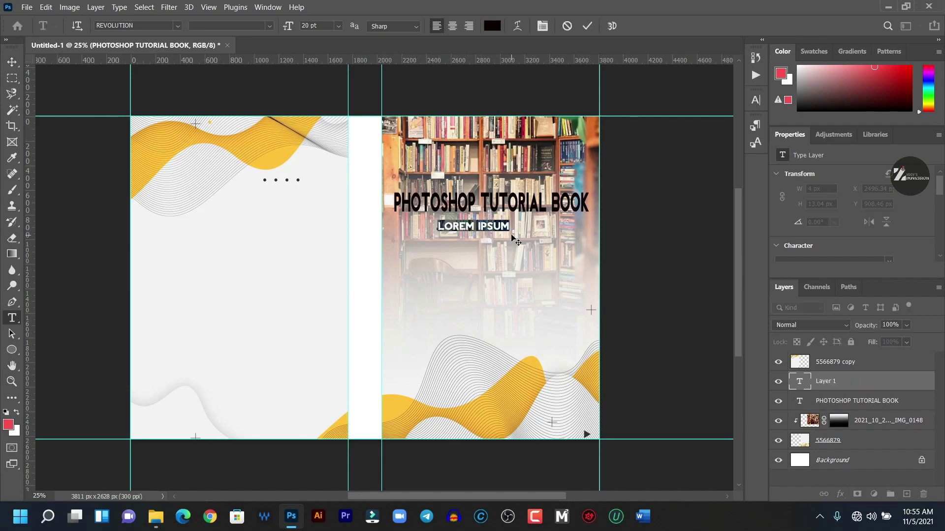
pyautogui.write('FOR')
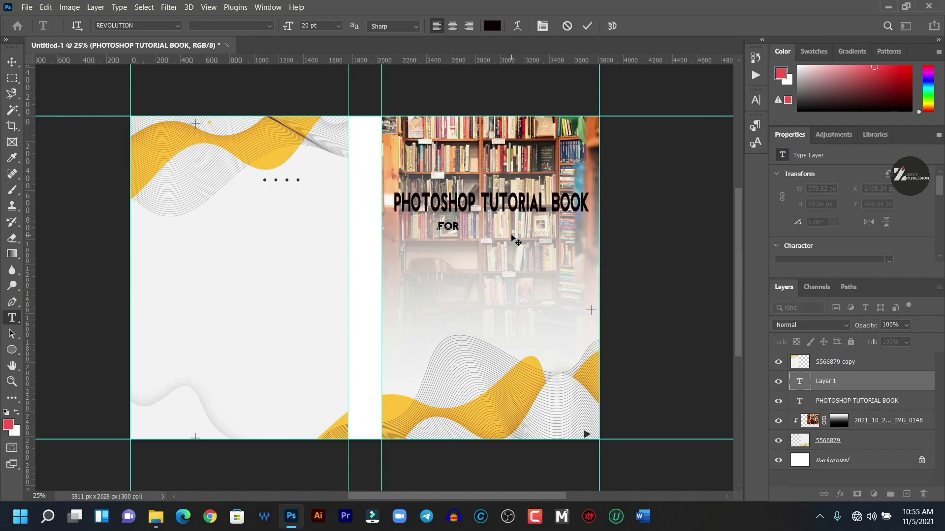
pyautogui.write(' ABSOU')
pyautogui.press('BackSpace')
pyautogui.press('BackSpace')
pyautogui.write('LUTE BE')
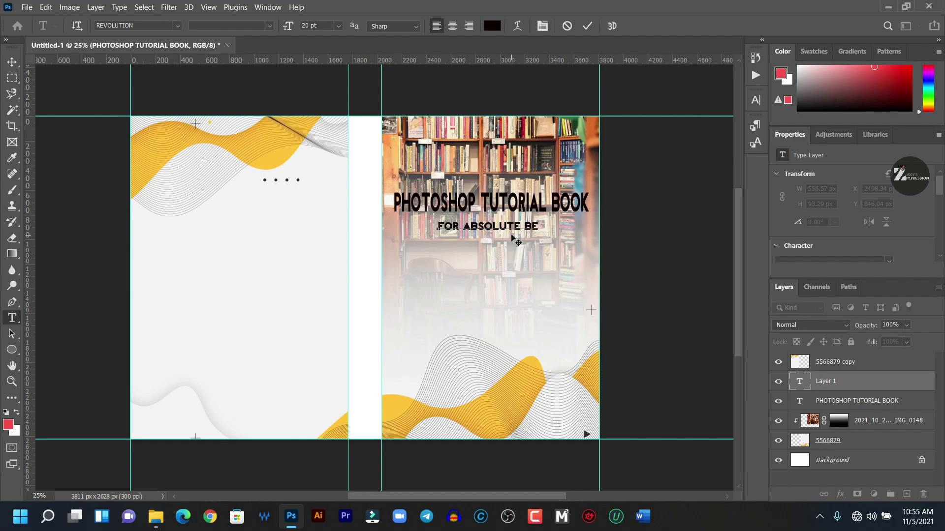
pyautogui.write('GINNERS')
pyautogui.click(588, 26)
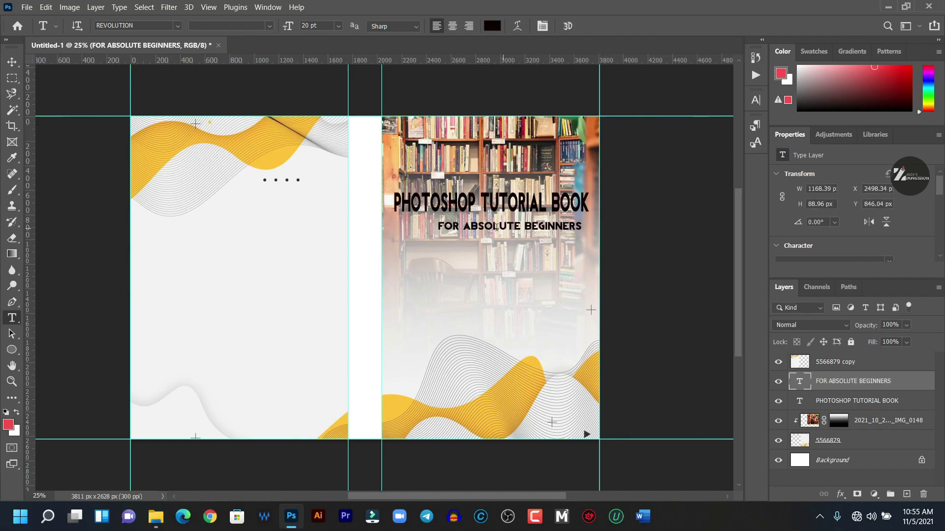
# Shift the subtitle sideways to center it under the title and set its font to abeatbyKai.
pyautogui.click(11, 61)
pyautogui.moveTo(526, 226); pyautogui.dragTo(502, 227)
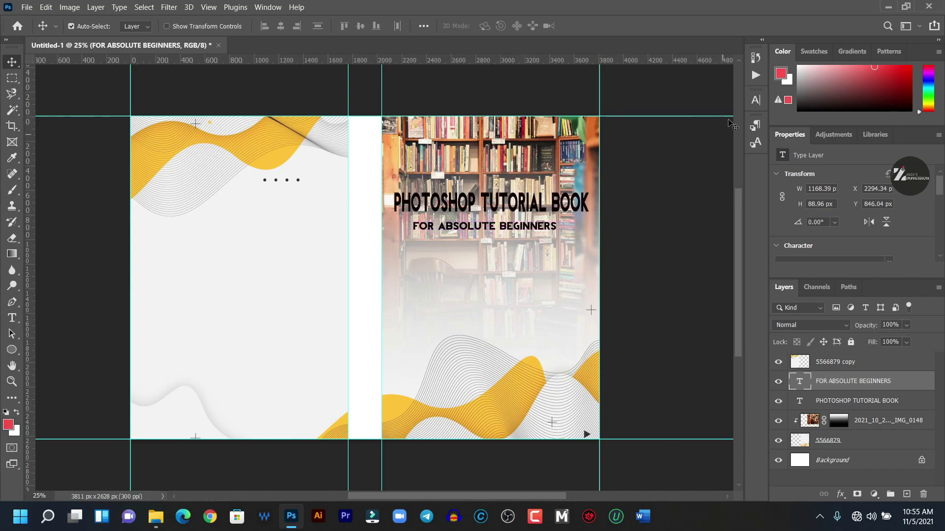
pyautogui.click(755, 101)
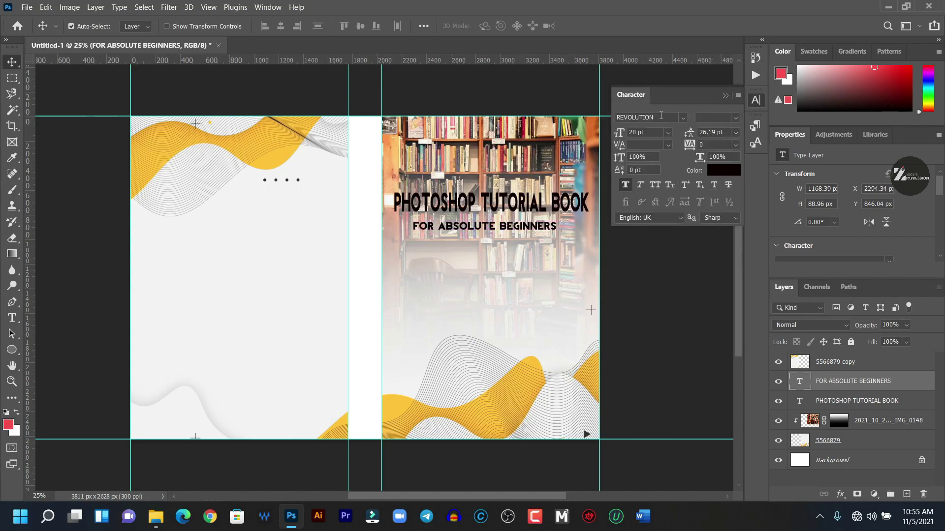
pyautogui.click(683, 119)
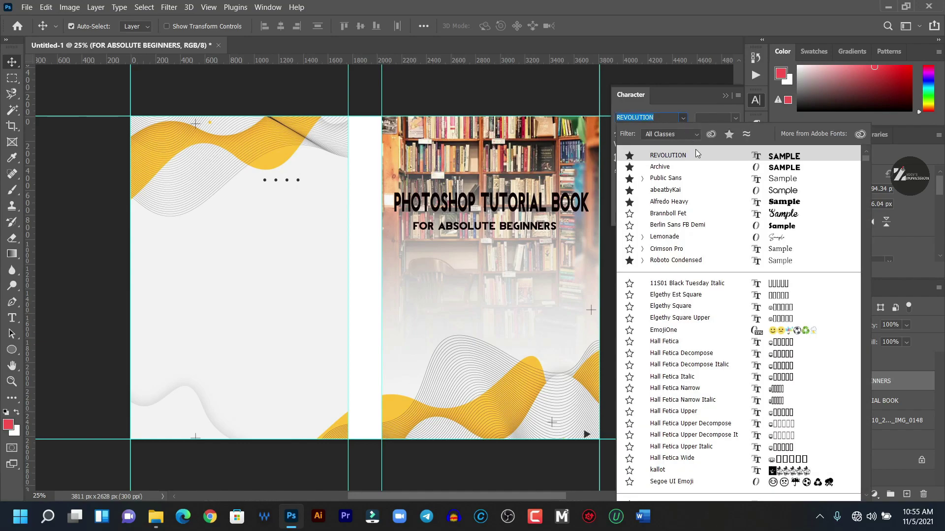
pyautogui.click(662, 191)
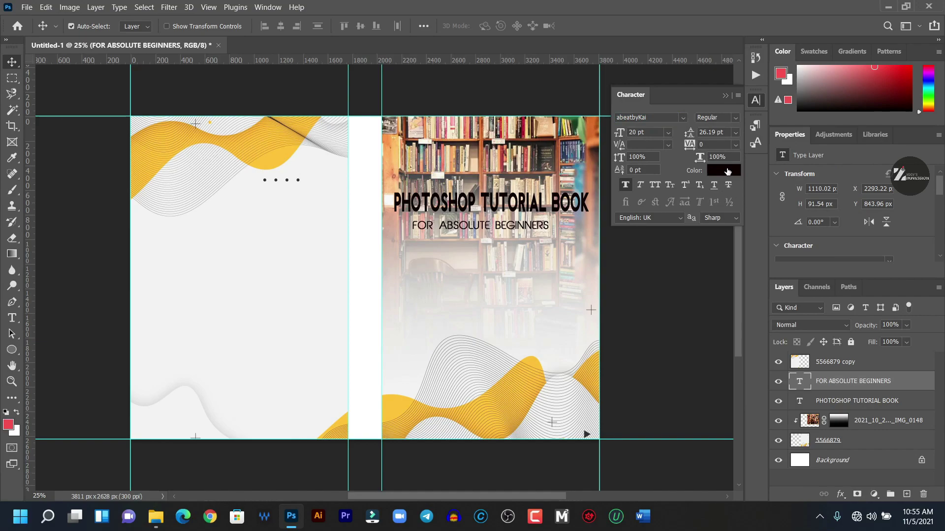
pyautogui.click(725, 95)
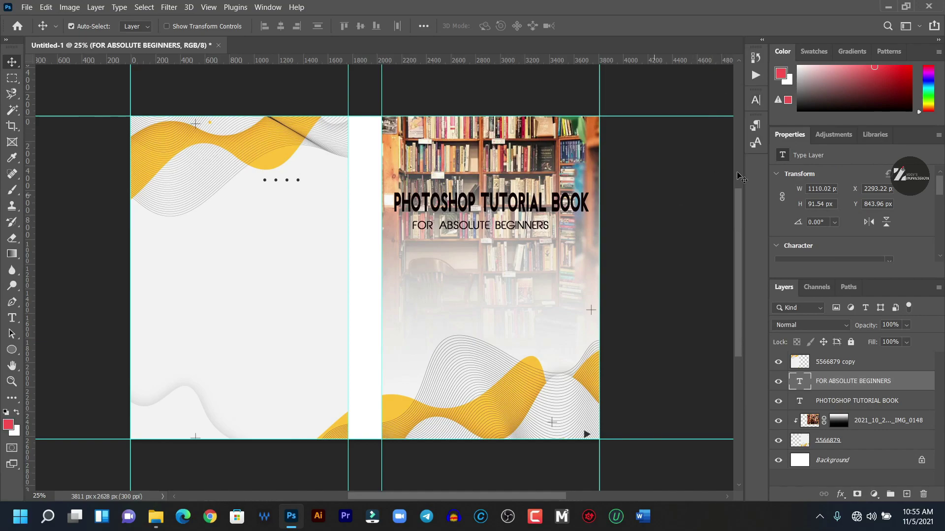
# Set the subtitle's tracking to 50.
pyautogui.click(756, 100)
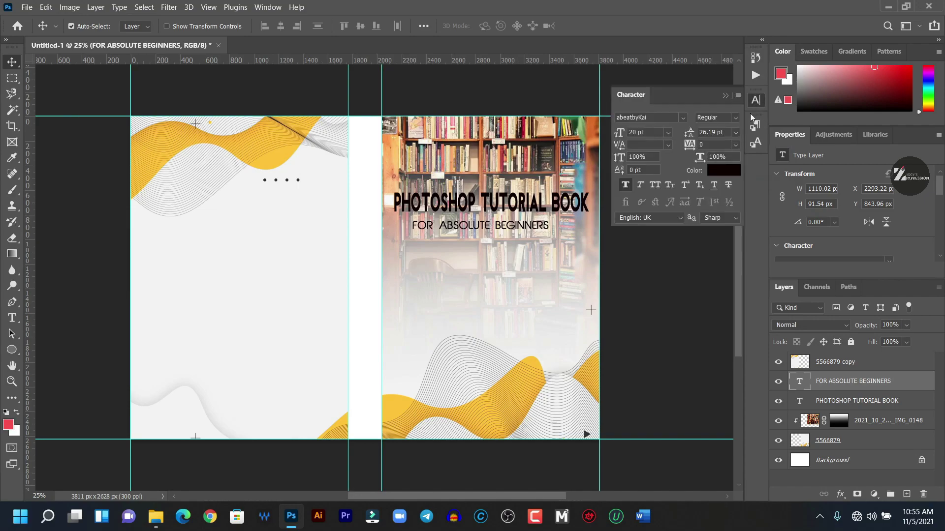
pyautogui.click(704, 144)
pyautogui.press('Return')
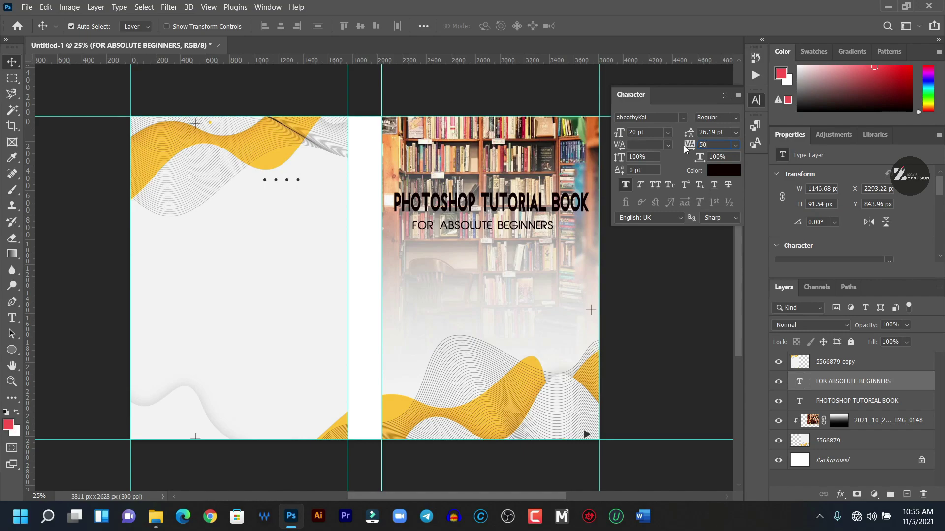
pyautogui.press('Return')
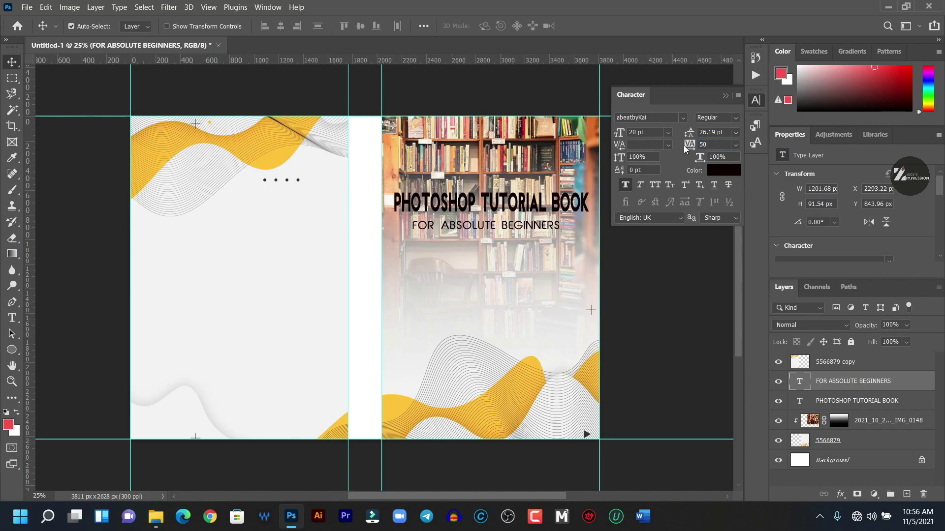
pyautogui.click(725, 95)
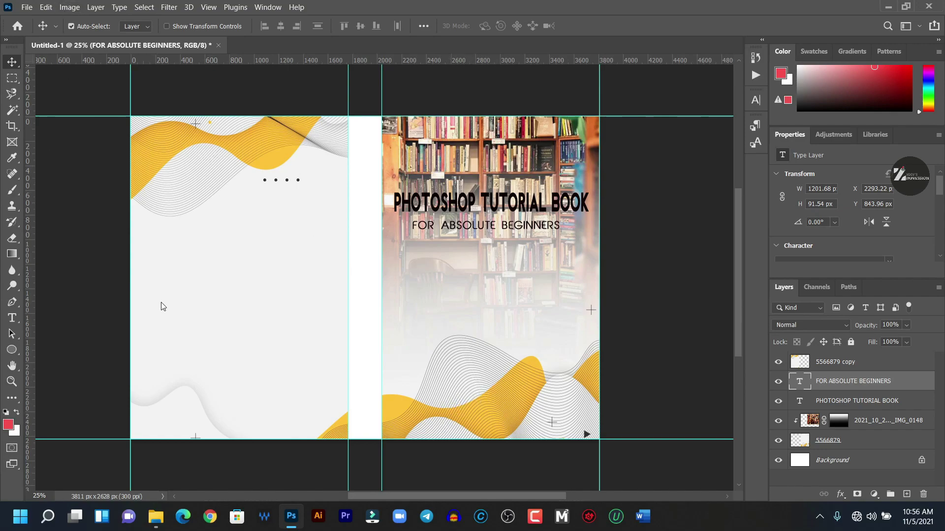
# Add the text "ZIGGY'S IMPRESSION" over the wave artwork and center it near the front cover's lower edge.
pyautogui.click(9, 320)
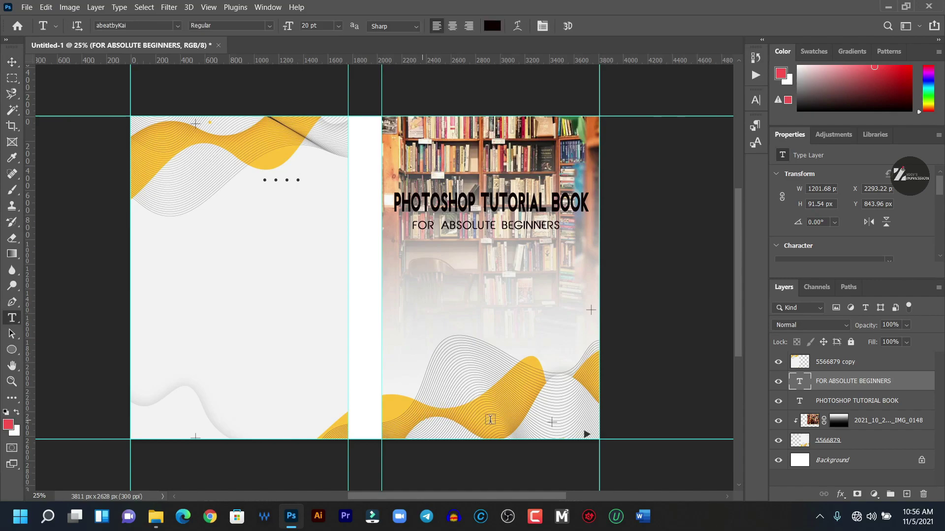
pyautogui.click(423, 420)
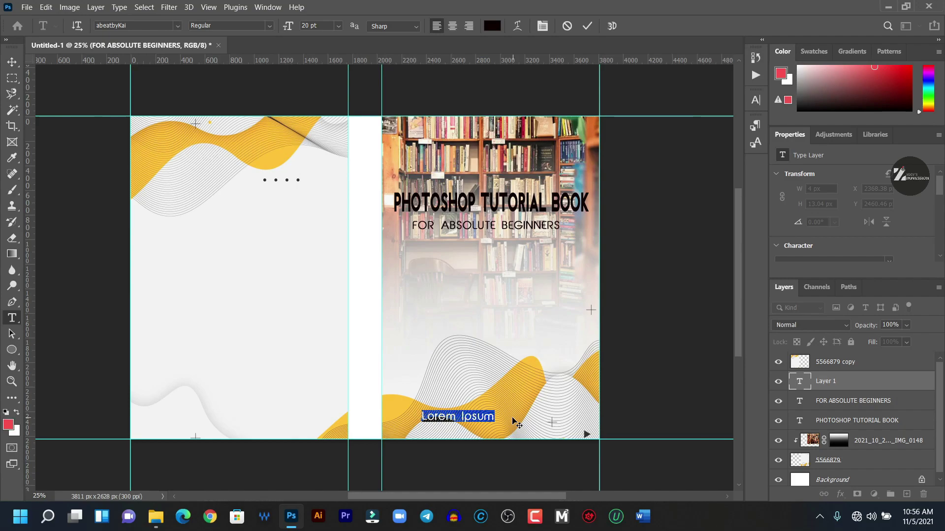
pyautogui.write('ZIGG')
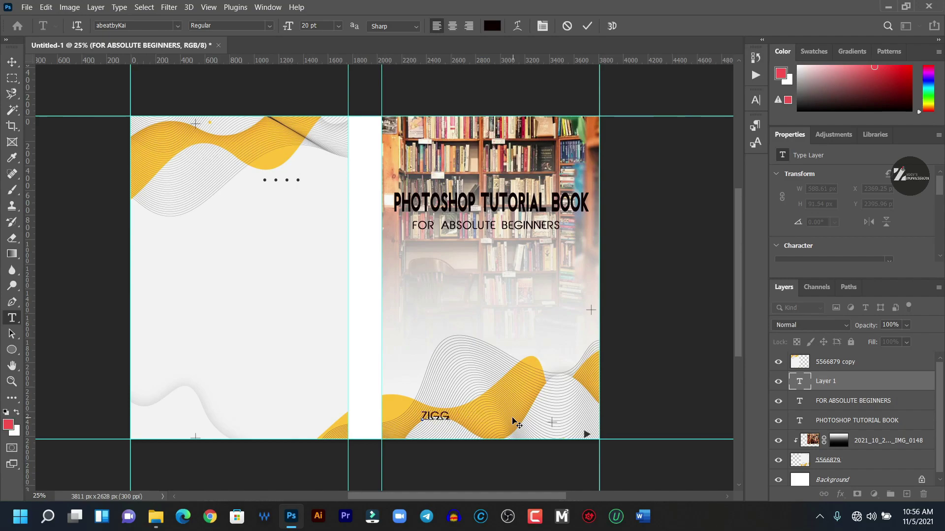
pyautogui.write("Y'S IMPRESSION")
pyautogui.click(587, 28)
pyautogui.click(12, 61)
pyautogui.moveTo(517, 418); pyautogui.dragTo(524, 427)
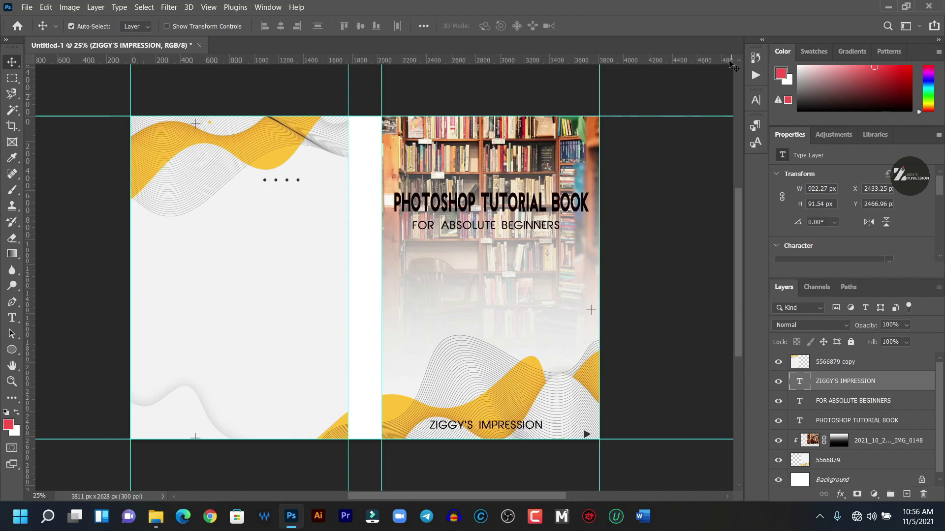
# Set the font of the "ZIGGY'S IMPRESSION" text to Berlin Sans FB Demi.
pyautogui.click(756, 100)
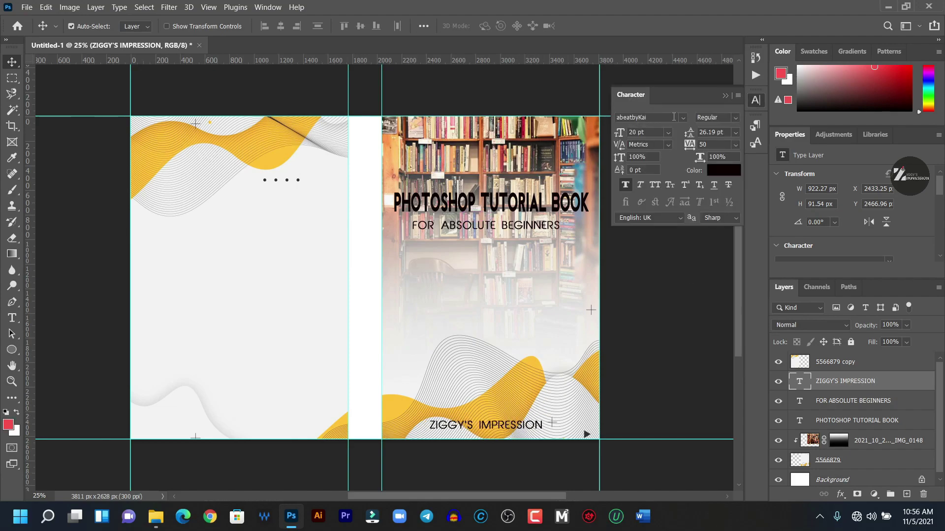
pyautogui.click(681, 117)
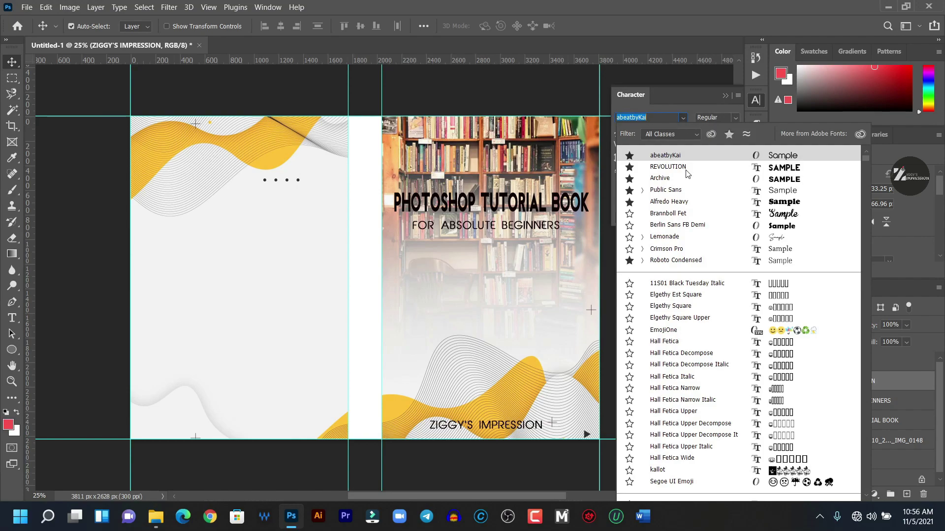
pyautogui.click(680, 226)
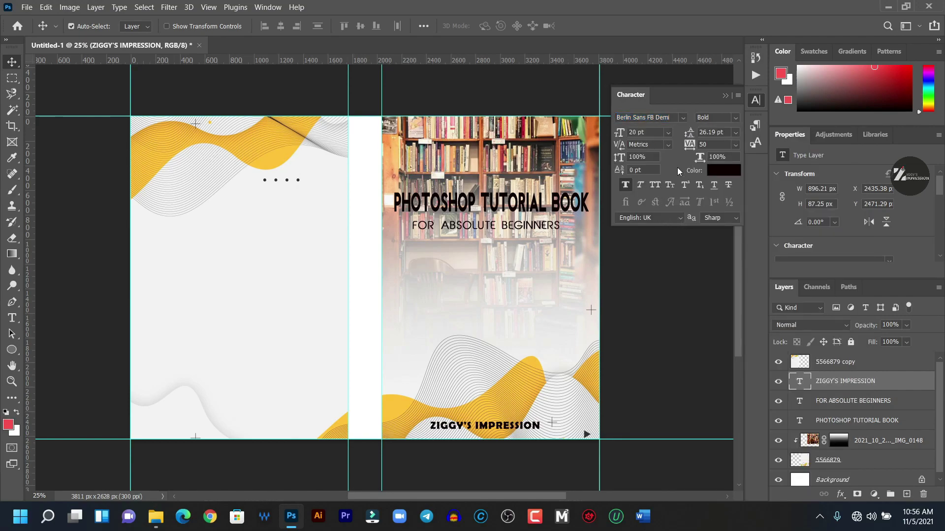
# Set the tracking of the "ZIGGY'S IMPRESSION" text to 290 and shift it sideways to re-center it on the front cover.
pyautogui.moveTo(689, 145); pyautogui.dragTo(698, 143)
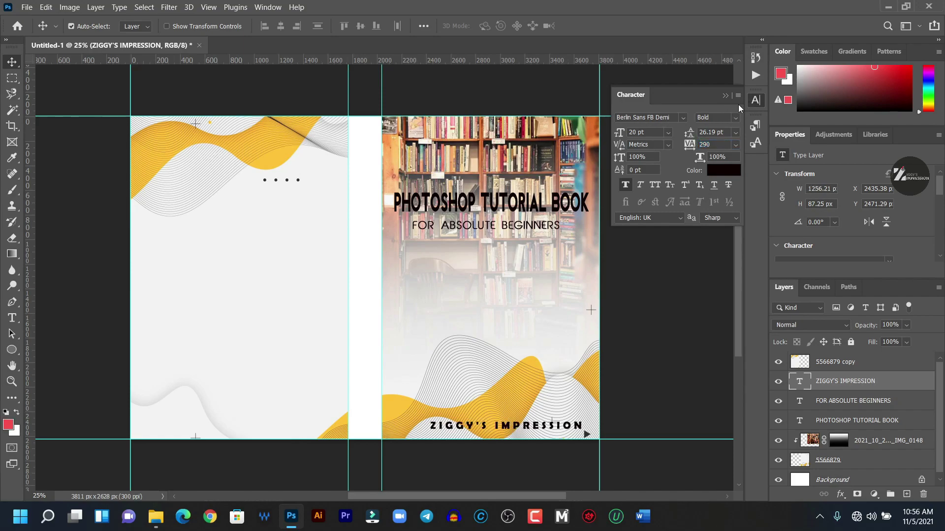
pyautogui.click(725, 95)
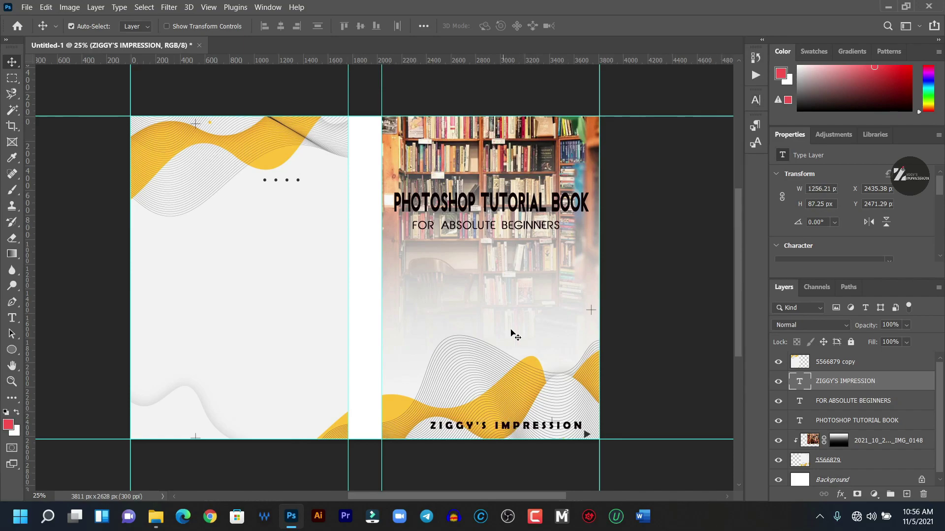
pyautogui.moveTo(525, 427); pyautogui.dragTo(519, 427)
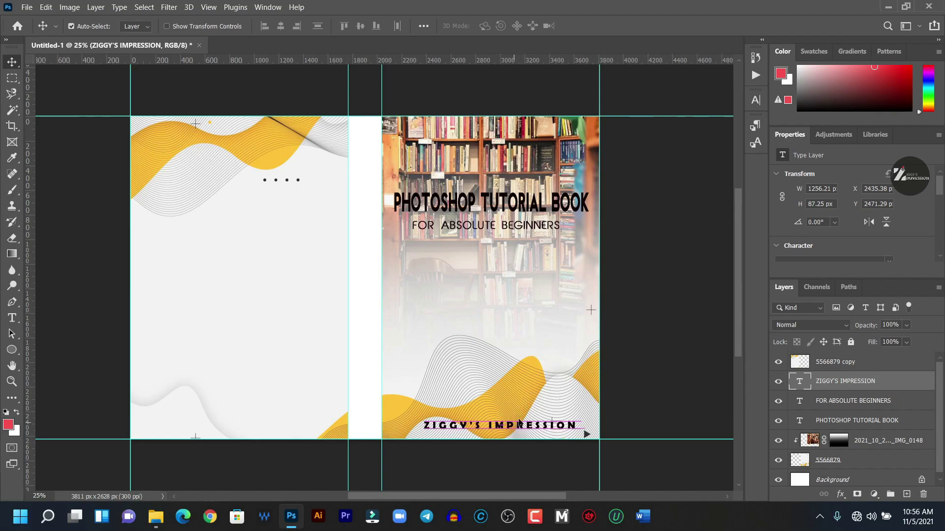
# Draw a rectangle about 1718 px wide and 375 px high over the front cover's title and subtitle, directly above the title layer.
pyautogui.click(528, 208)
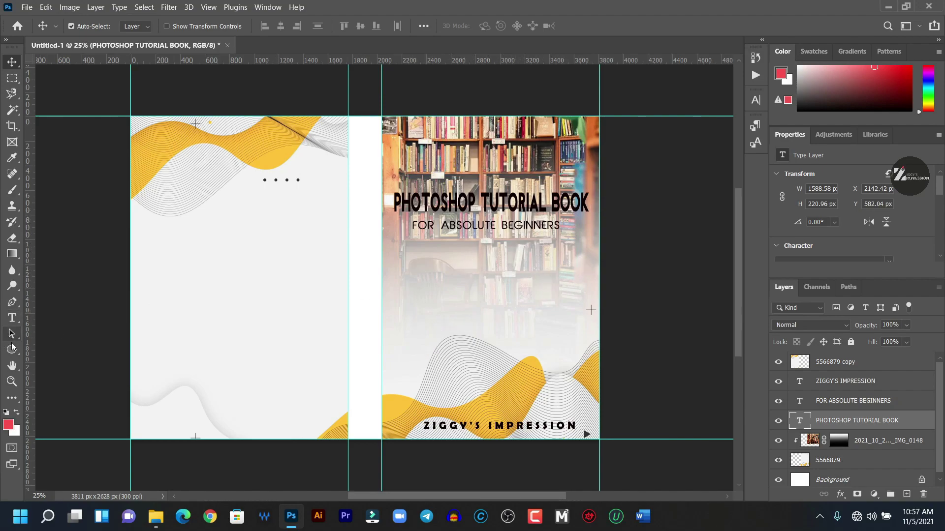
pyautogui.click(13, 350)
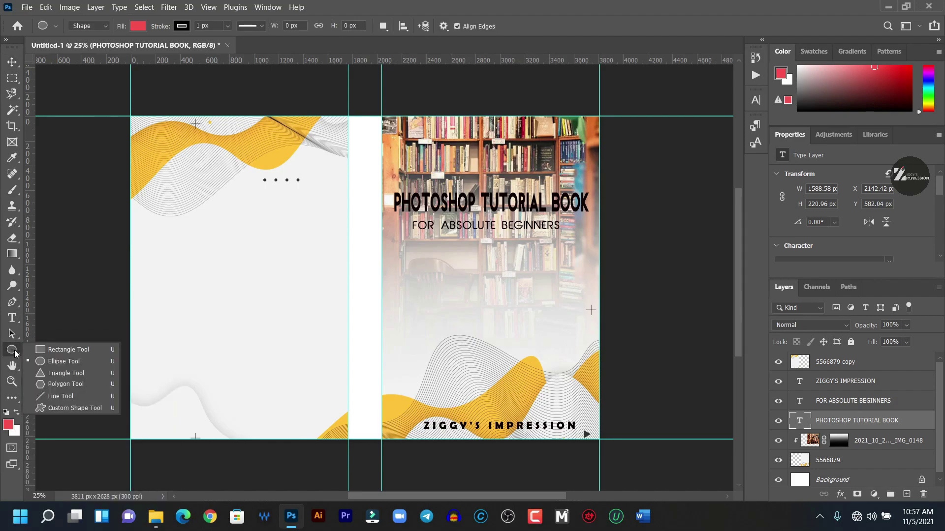
pyautogui.click(66, 348)
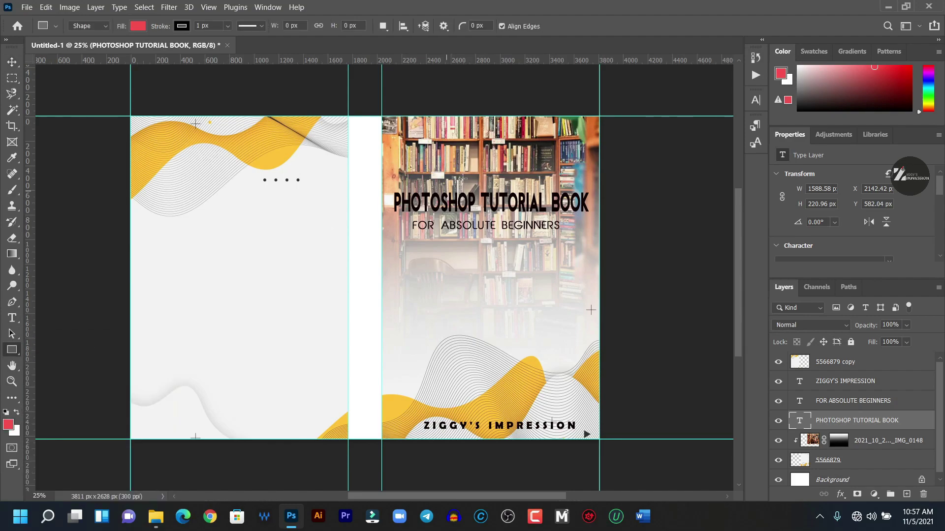
pyautogui.moveTo(384, 189); pyautogui.dragTo(592, 232)
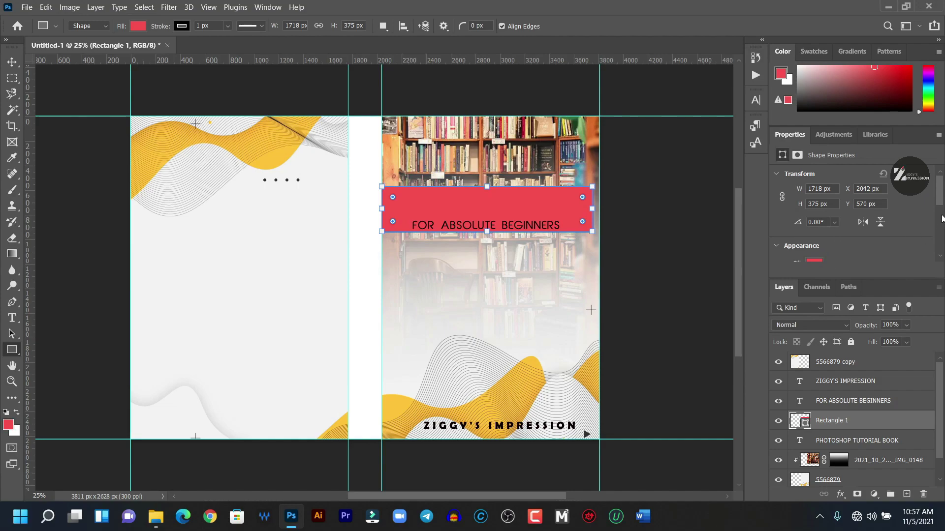
# Round all four corners of the rectangle to a radius of 149 px.
pyautogui.scroll(-2, 942, 218)
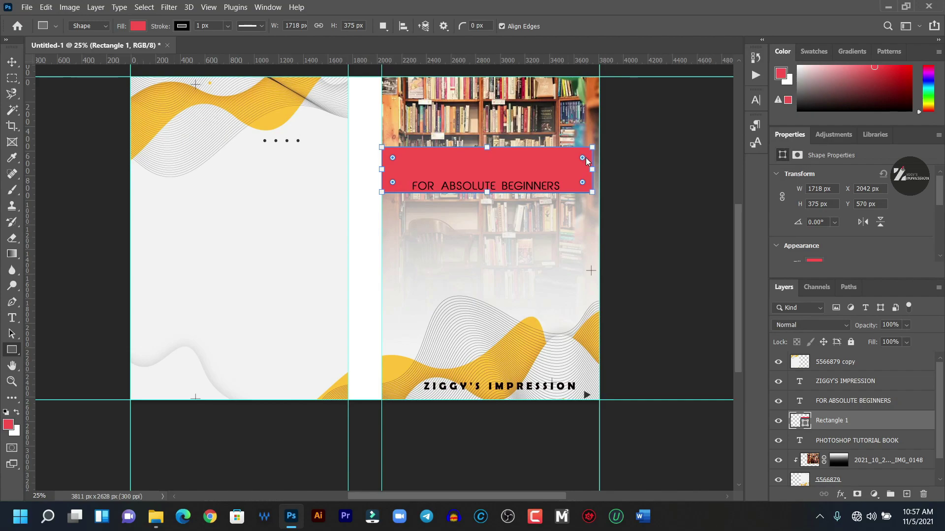
pyautogui.moveTo(582, 158); pyautogui.dragTo(586, 192)
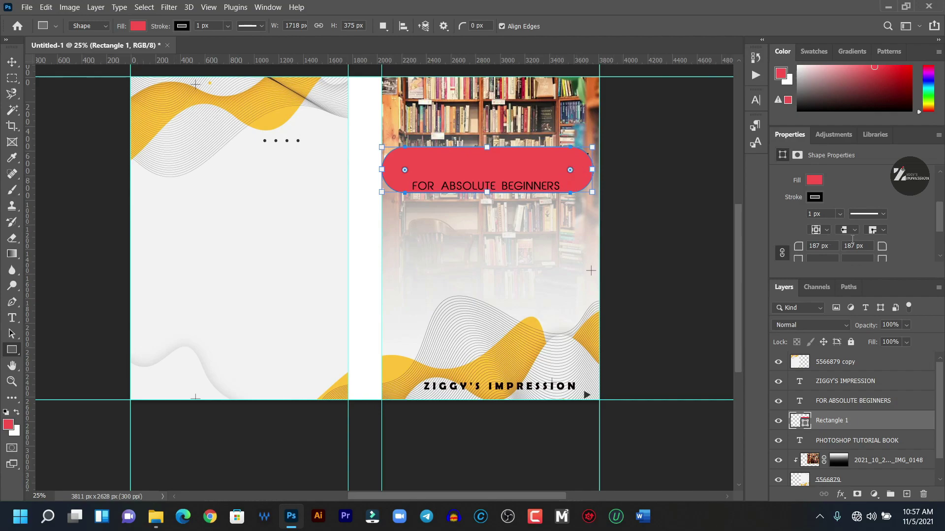
pyautogui.scroll(-1, 851, 241)
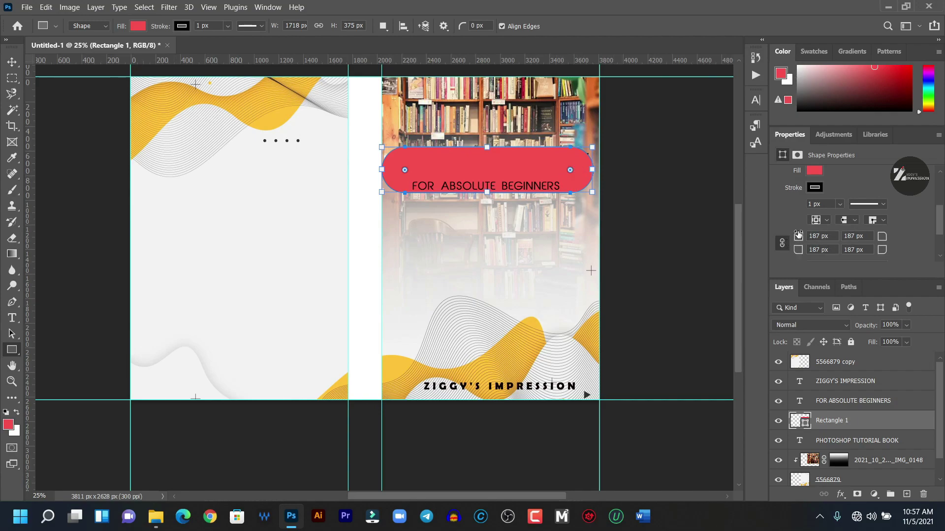
pyautogui.moveTo(796, 233); pyautogui.dragTo(764, 231)
pyautogui.moveTo(774, 233); pyautogui.dragTo(776, 232)
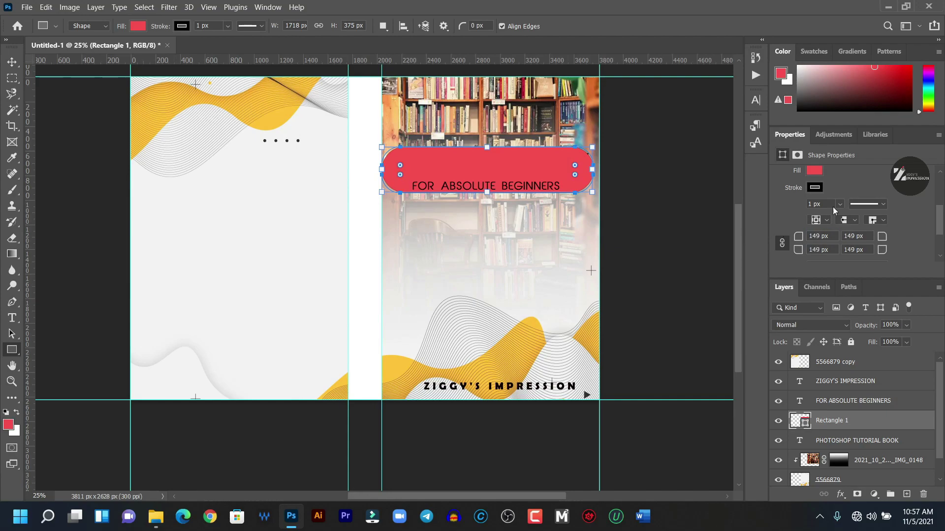
# Place the rounded rectangle's layer below the title layer and nudge the shape sideways to center it behind the title.
pyautogui.click(11, 61)
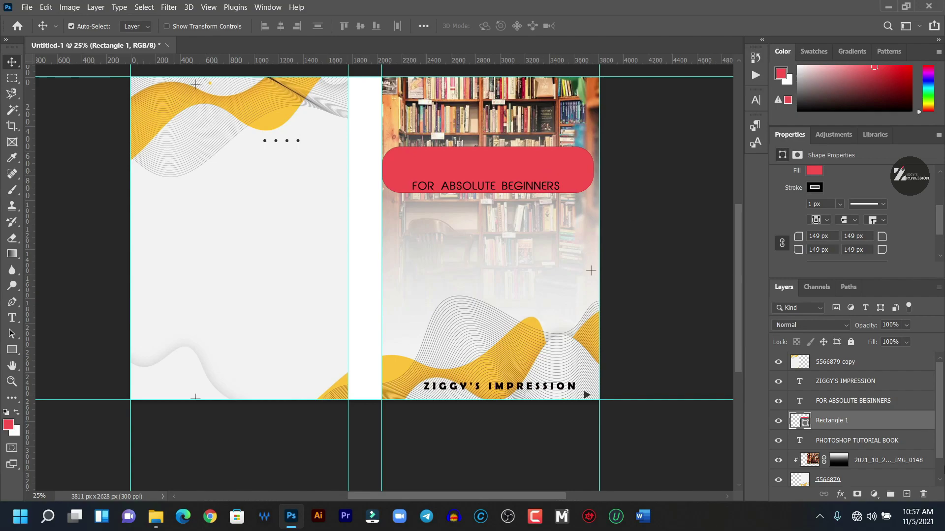
pyautogui.moveTo(875, 426); pyautogui.dragTo(874, 446)
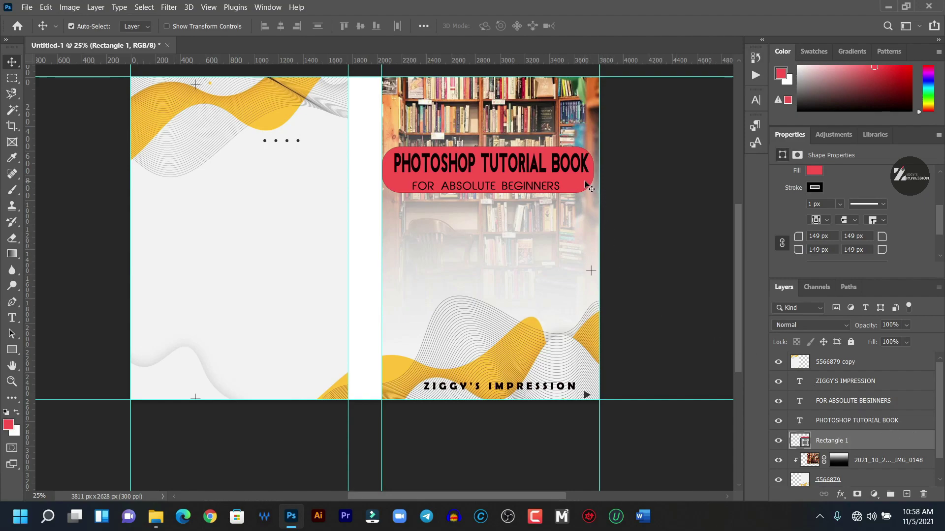
pyautogui.moveTo(585, 182); pyautogui.dragTo(588, 185)
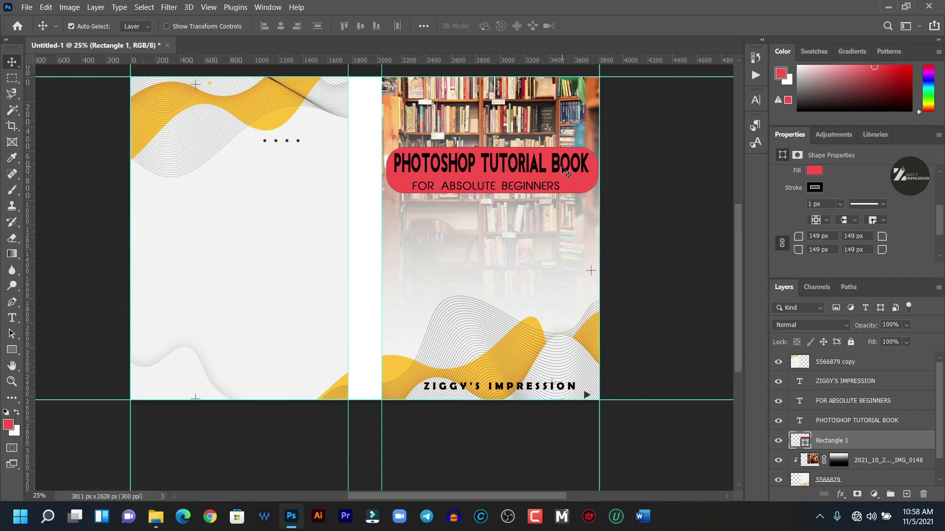
pyautogui.click(566, 172)
pyautogui.click(574, 188)
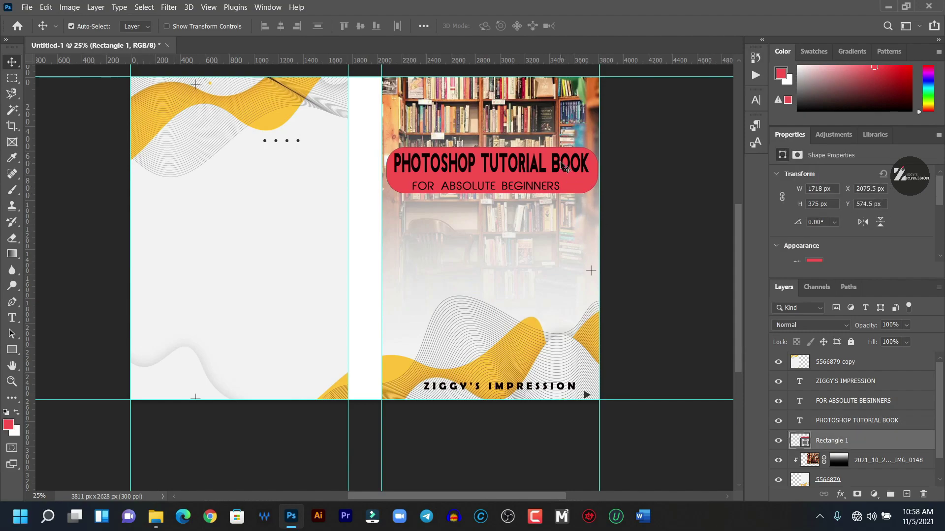
# Change the "PHOTOSHOP TUTORIAL BOOK" title's text color to dark blue, 0b0675.
pyautogui.click(565, 168)
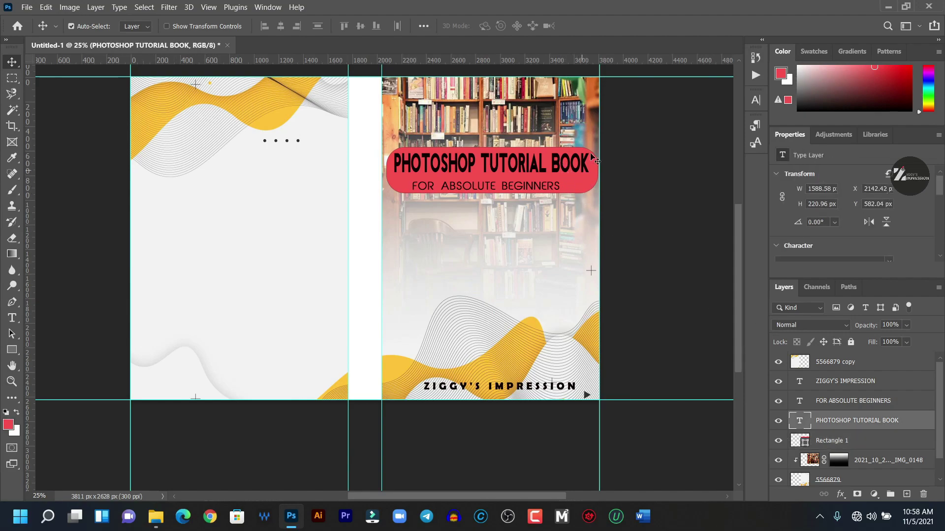
pyautogui.click(756, 99)
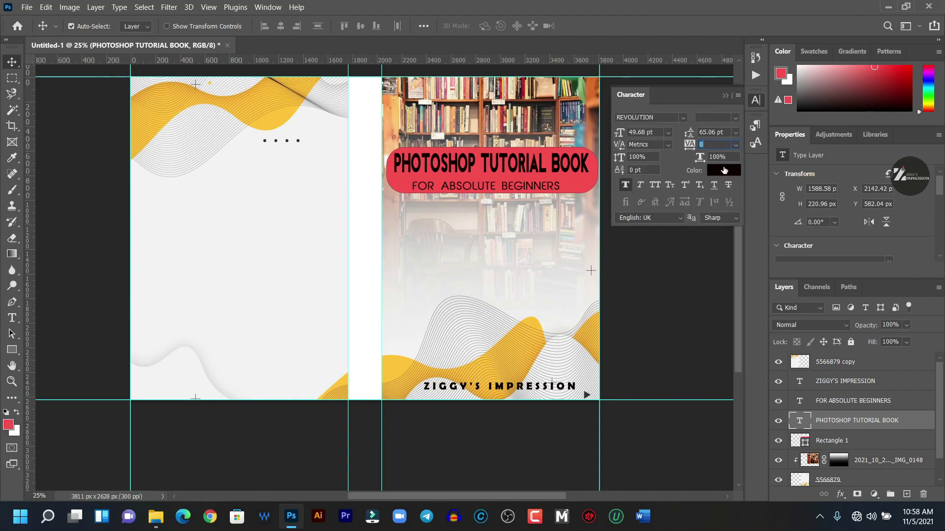
pyautogui.click(724, 171)
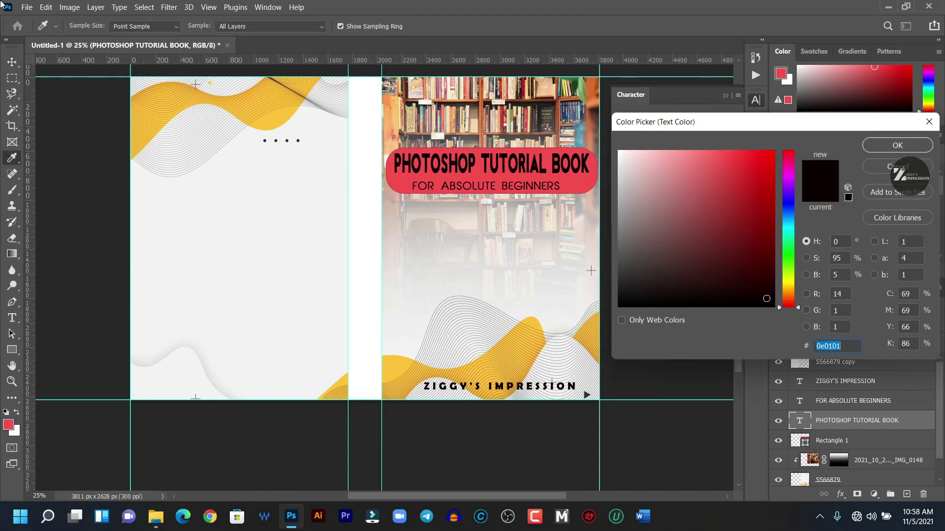
pyautogui.moveTo(785, 299)
pyautogui.mouseDown()
pyautogui.moveTo(792, 202)
pyautogui.moveTo(766, 235)
pyautogui.mouseUp()
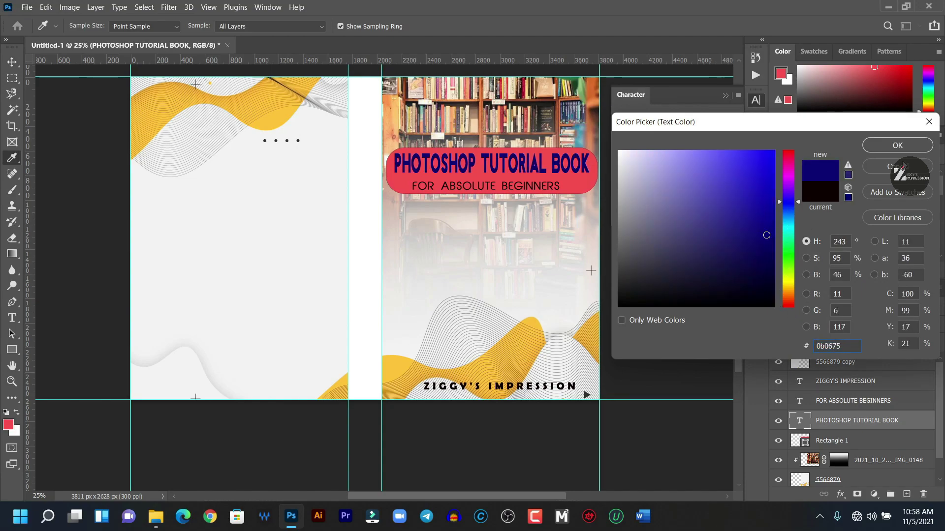
pyautogui.click(900, 146)
# Change the "FOR ABSOLUTE BEGINNERS" subtitle's text color to white, ffffff.
pyautogui.click(544, 189)
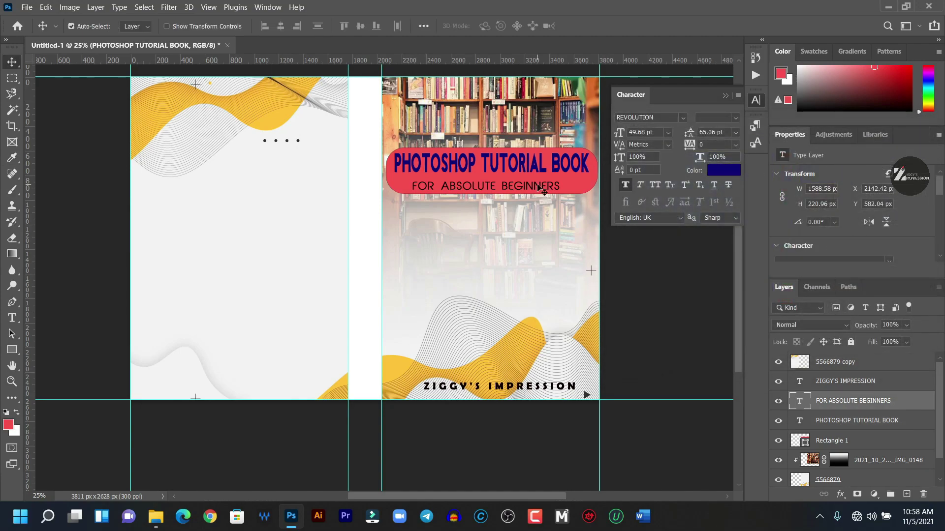
pyautogui.click(723, 170)
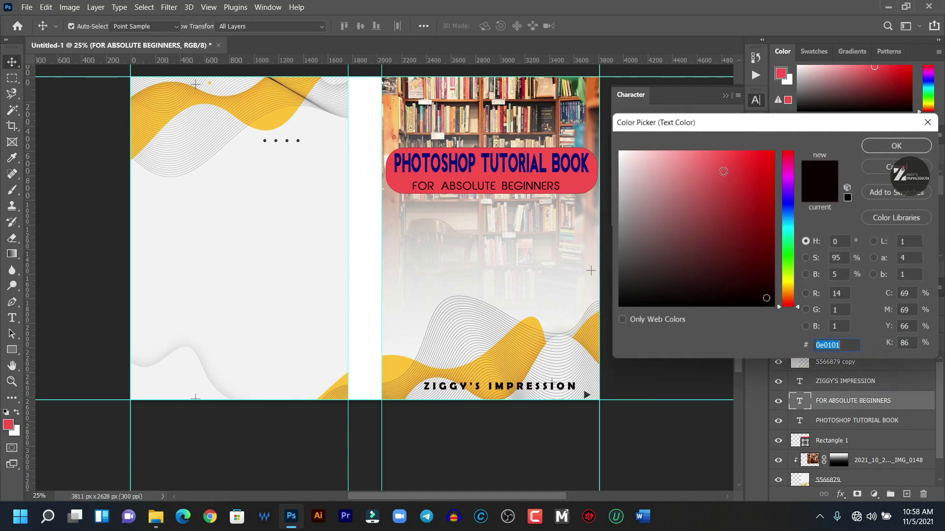
pyautogui.write('ffffff')
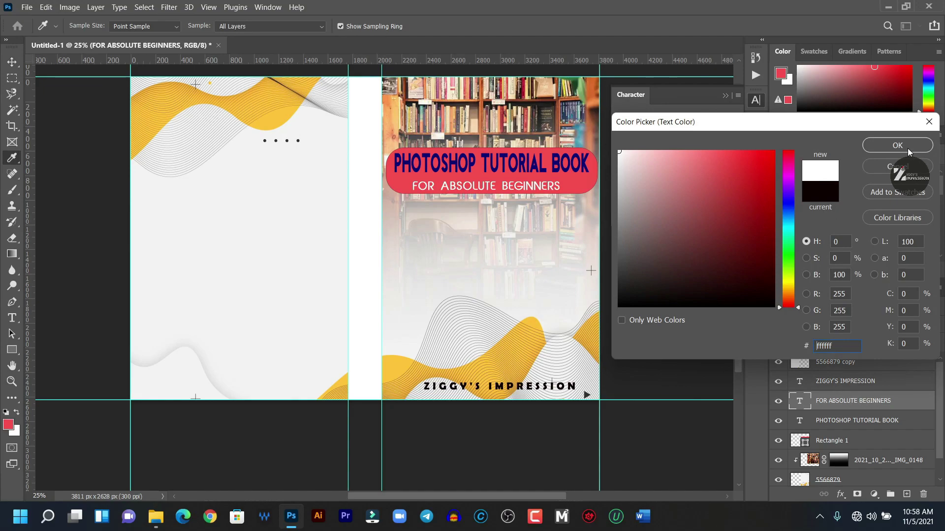
pyautogui.click(905, 146)
pyautogui.press('v')
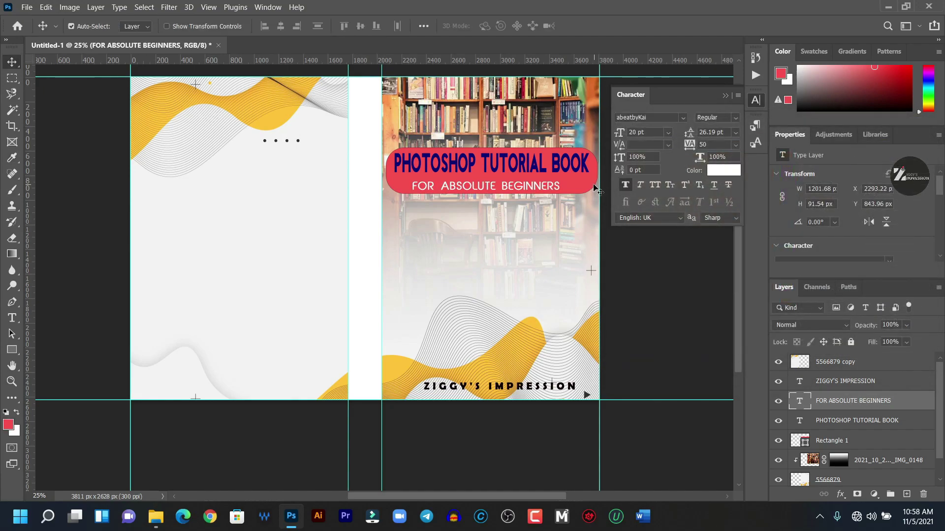
# Change the rounded rectangle's fill to the orange-brown d66a31 sampled from the bookshelf photo near its upper edge.
pyautogui.click(583, 187)
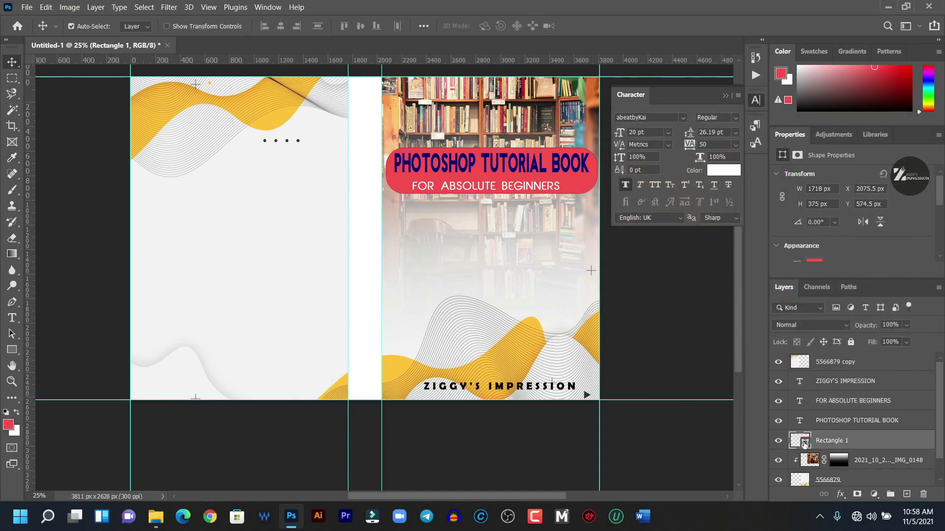
pyautogui.doubleClick(804, 443)
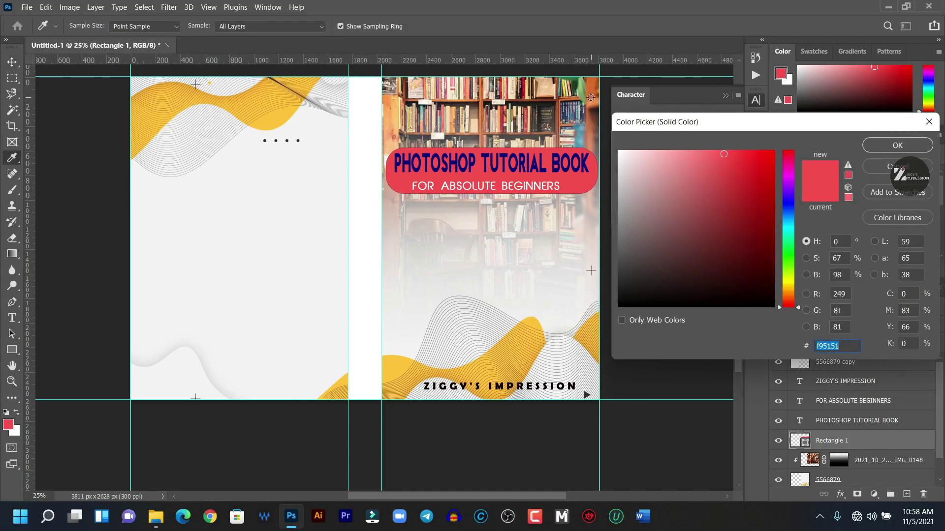
pyautogui.click(590, 97)
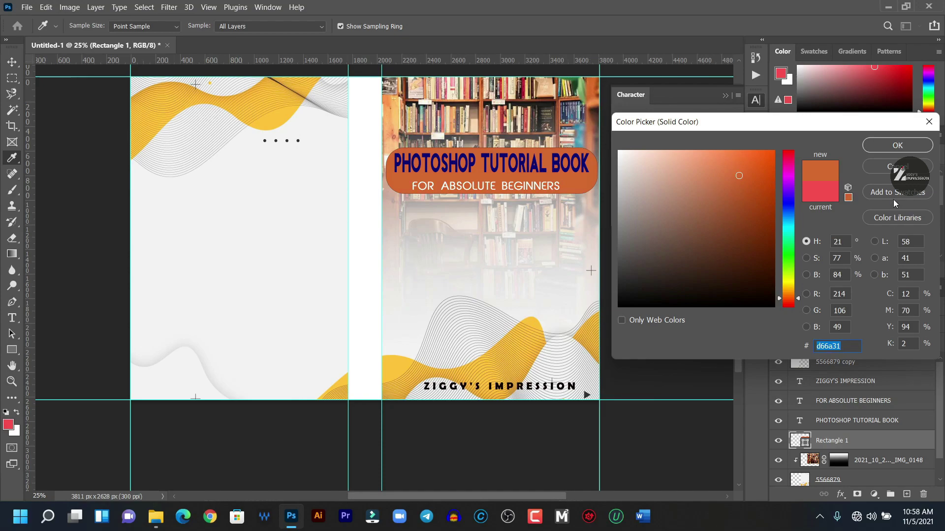
pyautogui.click(893, 145)
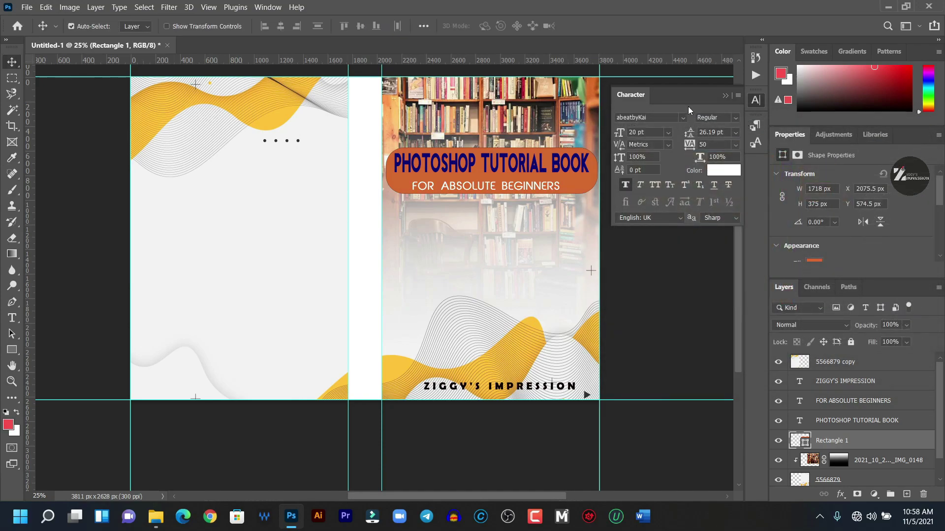
pyautogui.click(724, 95)
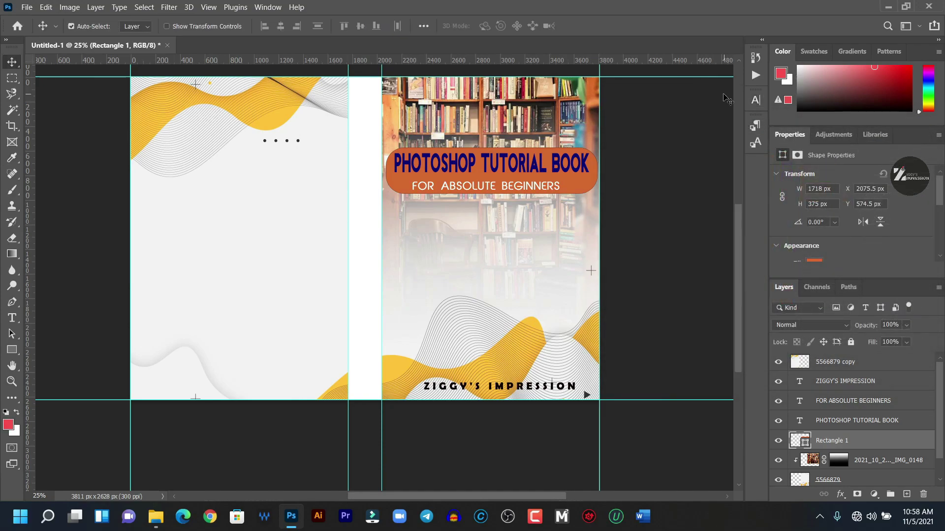
# Add a 10 px white (ffffff) stroke positioned outside to the "PHOTOSHOP TUTORIAL BOOK" title.
pyautogui.click(567, 173)
pyautogui.click(841, 495)
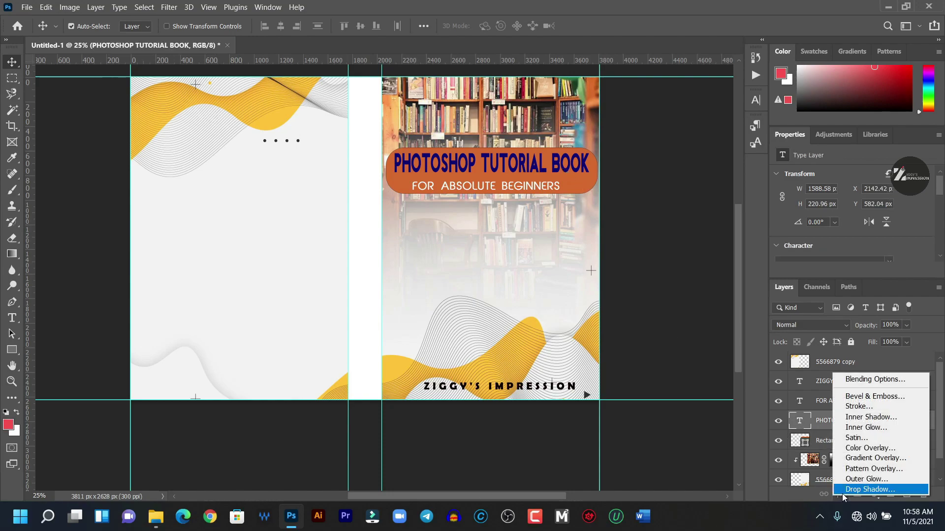
pyautogui.click(865, 406)
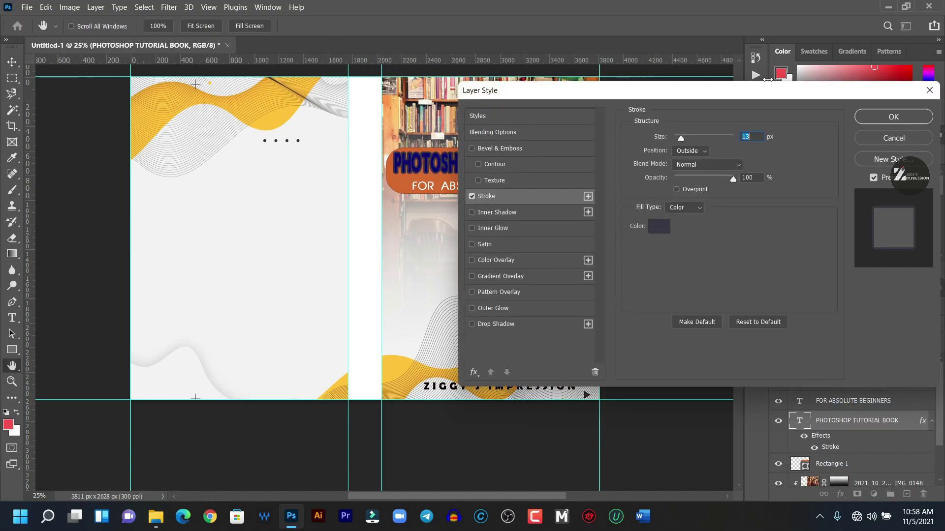
pyautogui.moveTo(764, 97); pyautogui.dragTo(696, 233)
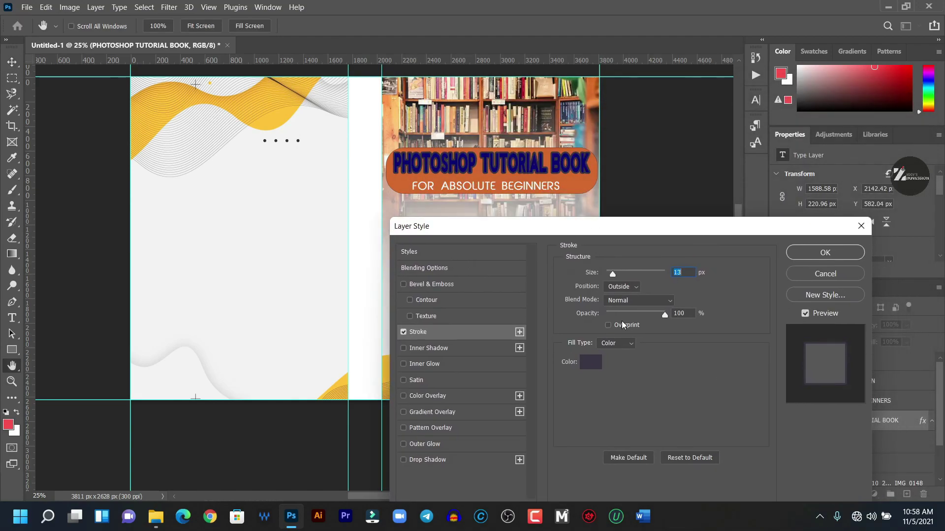
pyautogui.click(636, 288)
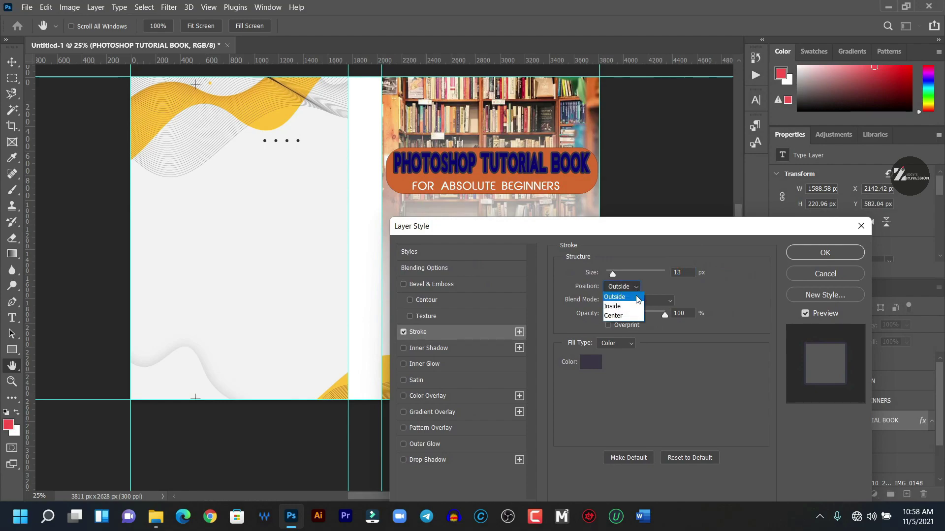
pyautogui.click(637, 297)
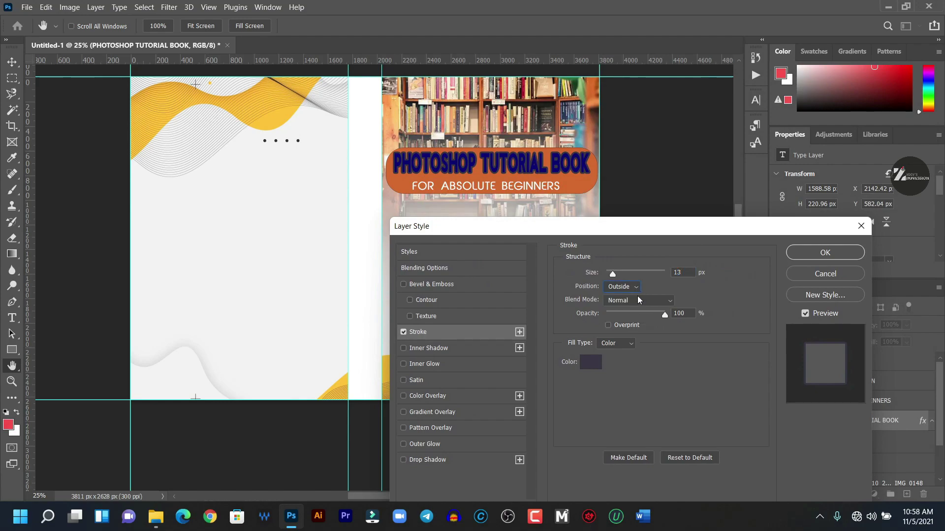
pyautogui.click(591, 362)
pyautogui.write('ffffff')
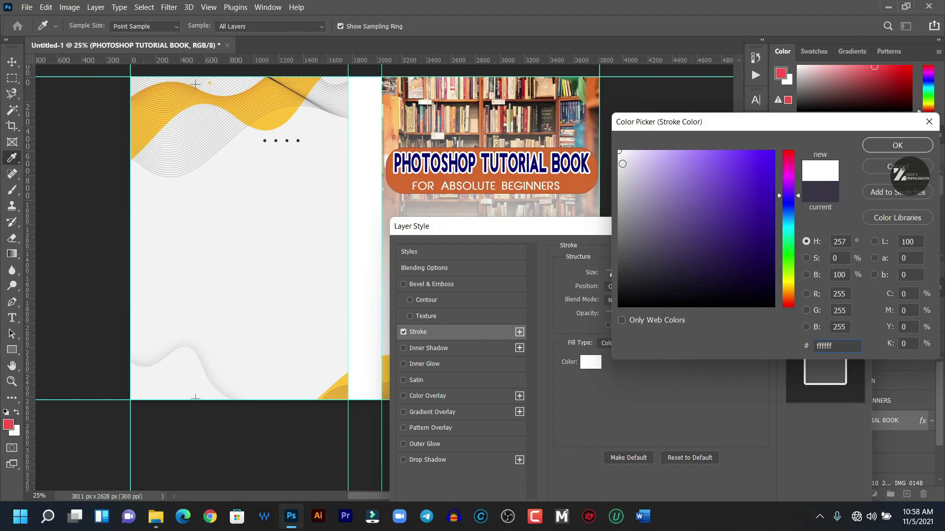
pyautogui.click(882, 146)
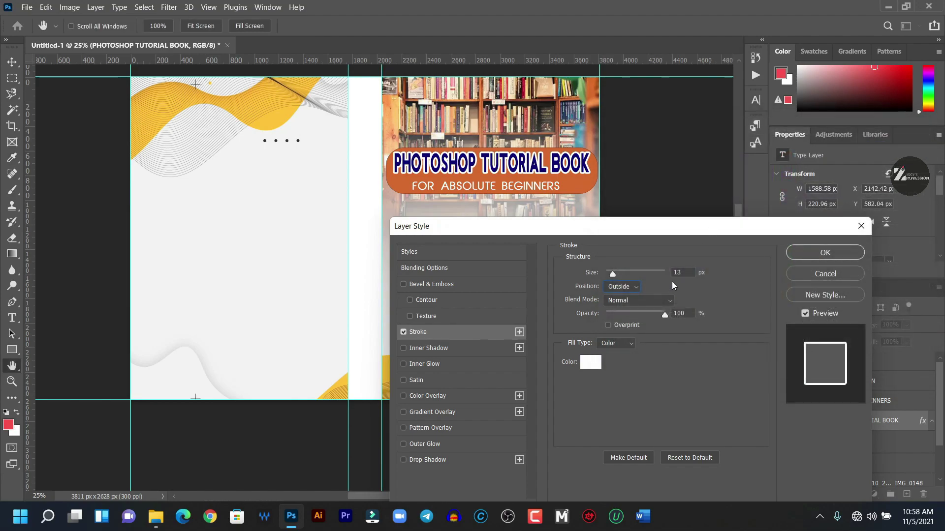
pyautogui.write('10')
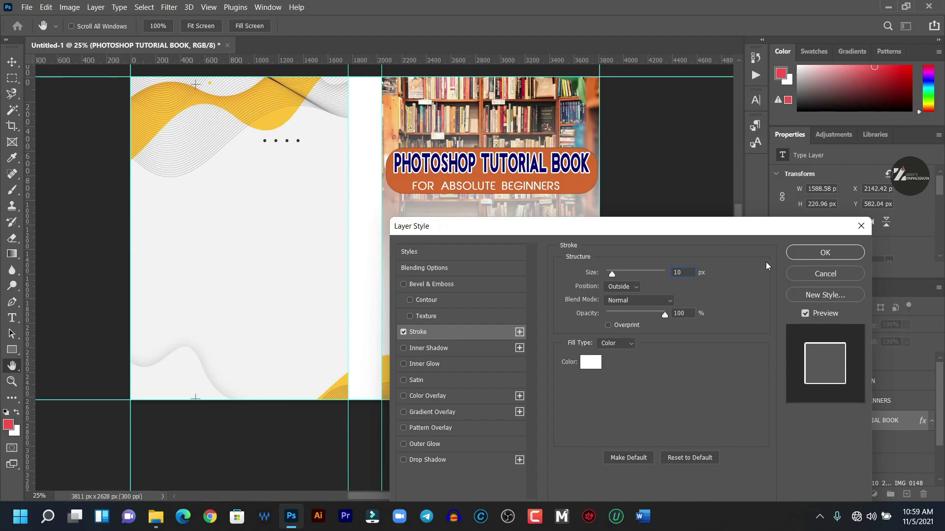
pyautogui.click(817, 252)
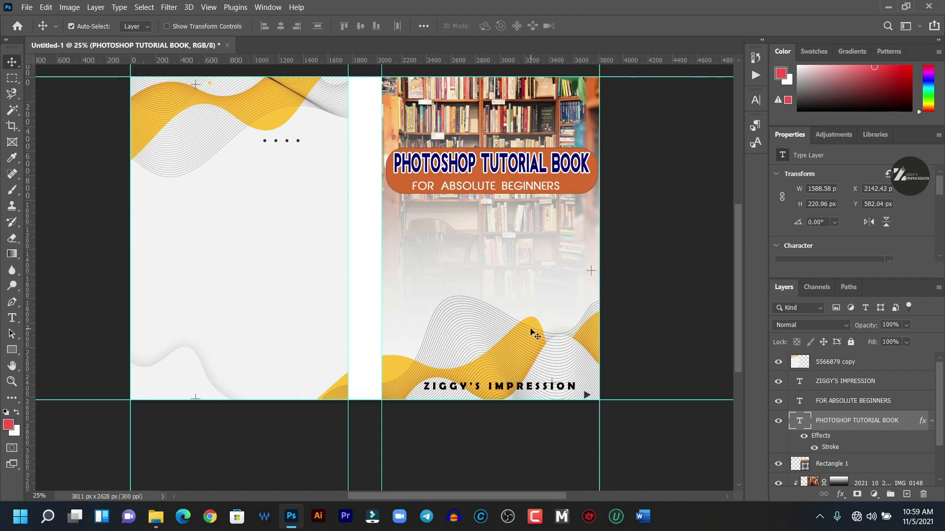
# Shift the front cover's yellow wave artwork to orange with a Hue/Saturation adjustment, setting Hue to -13.
pyautogui.click(536, 333)
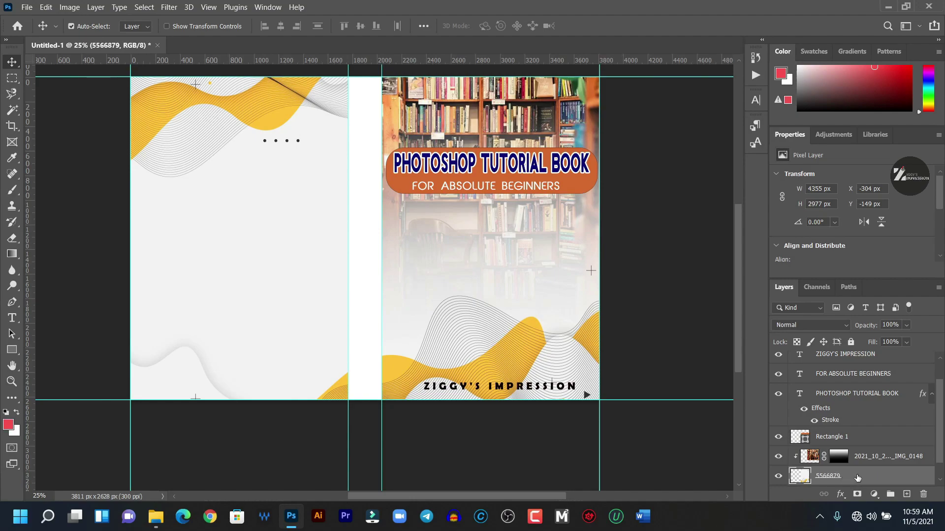
pyautogui.scroll(-1, 856, 480)
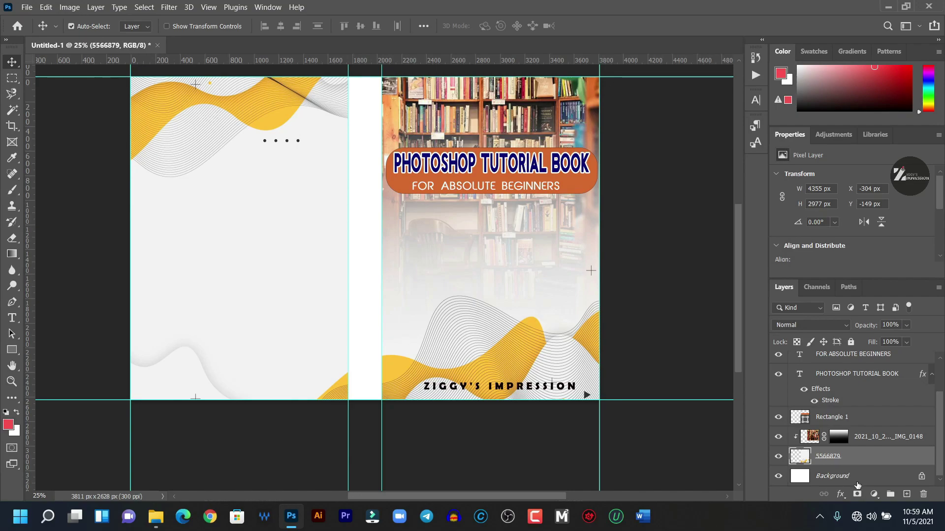
pyautogui.click(77, 10)
pyautogui.moveTo(91, 36)
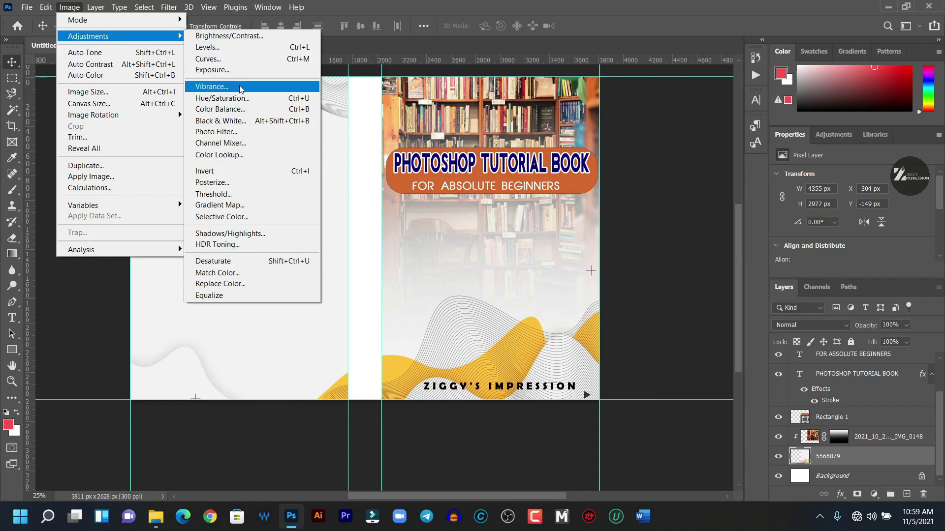
pyautogui.click(222, 98)
pyautogui.moveTo(639, 105); pyautogui.dragTo(725, 126)
pyautogui.moveTo(737, 210)
pyautogui.mouseDown()
pyautogui.moveTo(765, 210)
pyautogui.moveTo(692, 209)
pyautogui.moveTo(727, 203)
pyautogui.mouseUp()
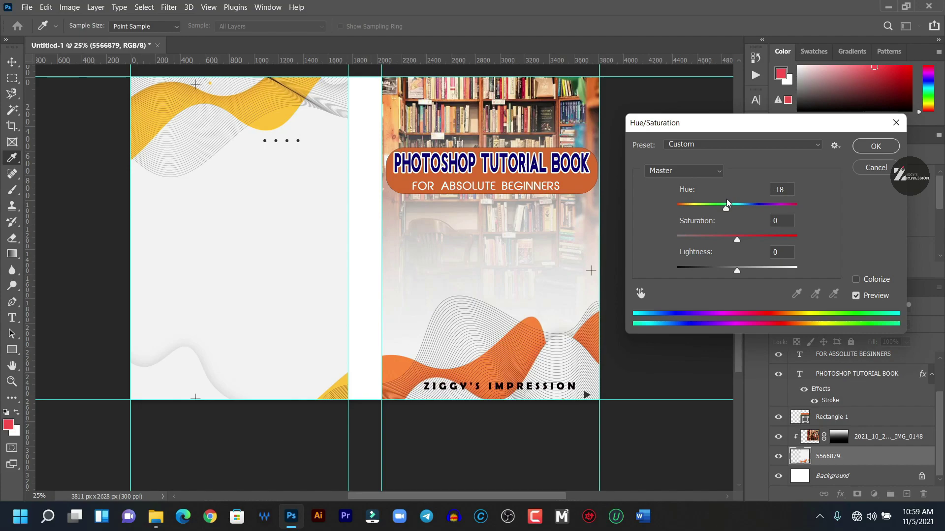
pyautogui.moveTo(728, 203); pyautogui.dragTo(730, 202)
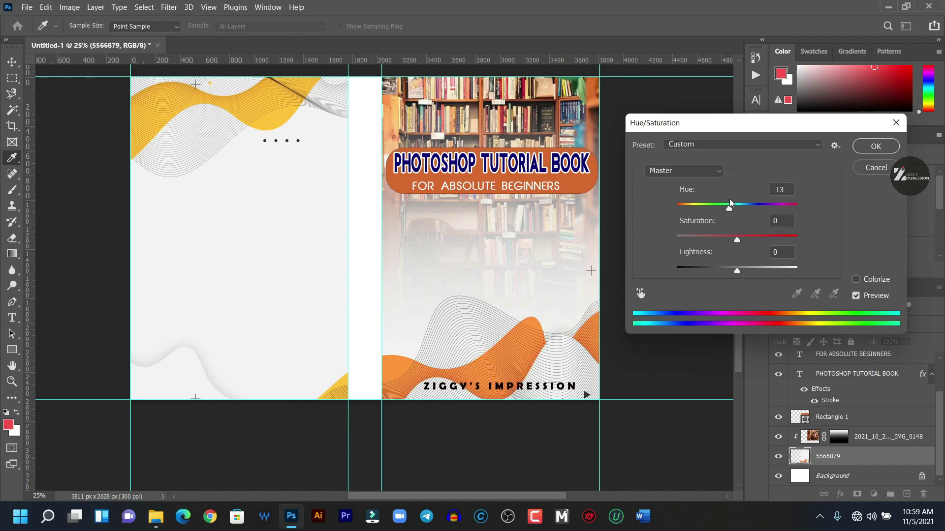
pyautogui.click(730, 203)
pyautogui.click(875, 147)
pyautogui.press('v')
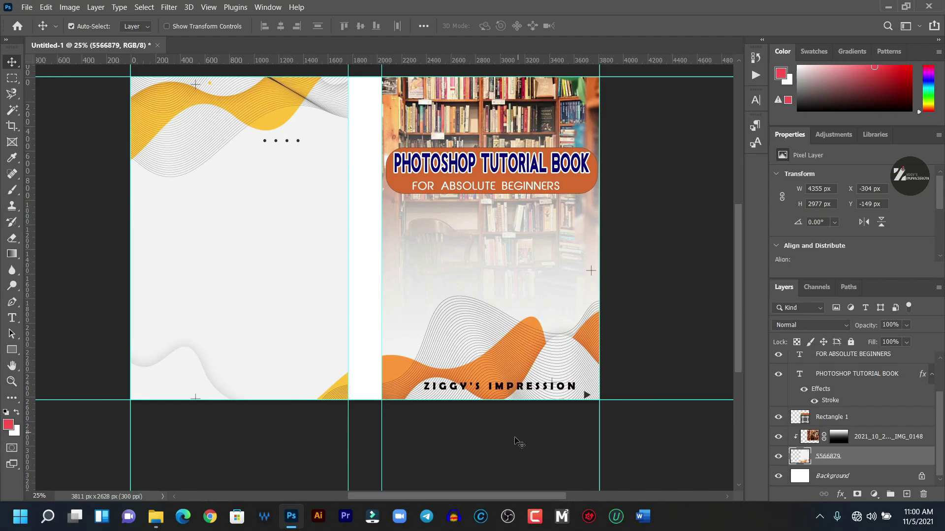
# Change the author text's color on the front cover to the dark blue 0c0774 sampled from the title.
pyautogui.click(514, 393)
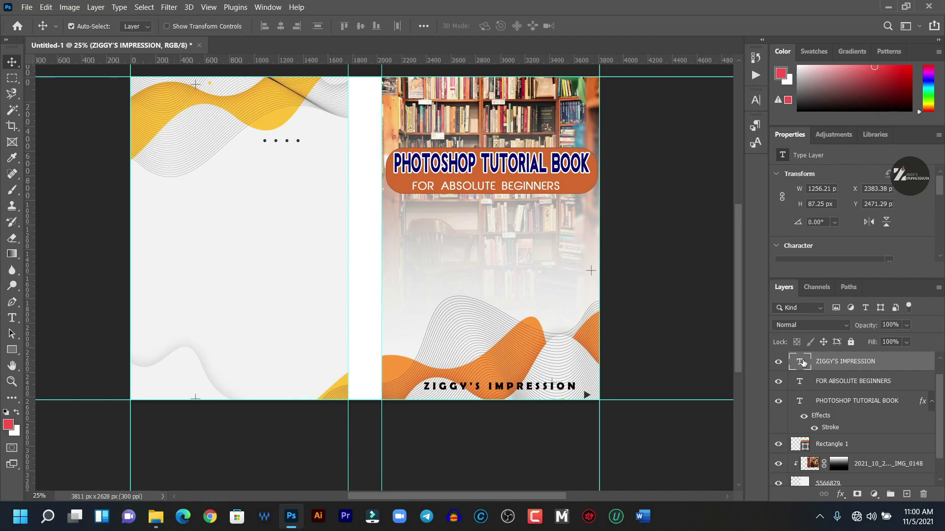
pyautogui.click(755, 99)
pyautogui.click(708, 183)
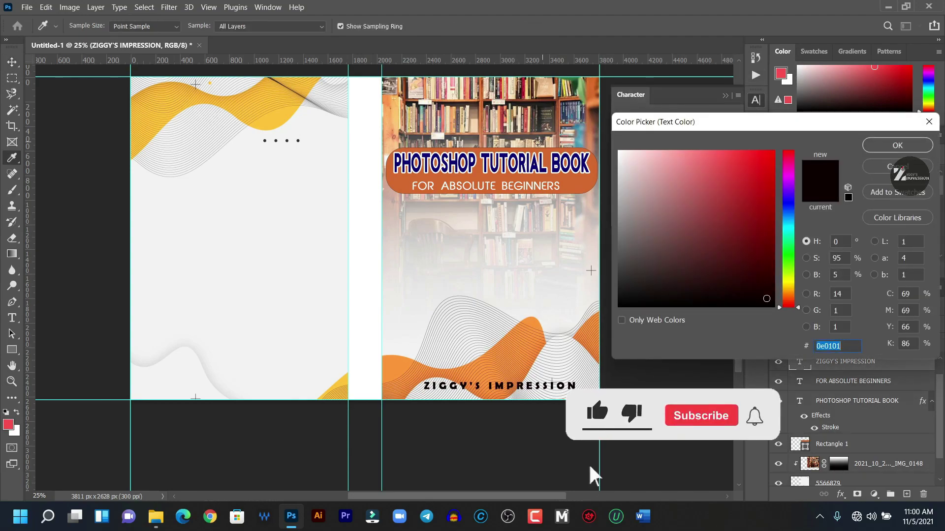
pyautogui.click(589, 166)
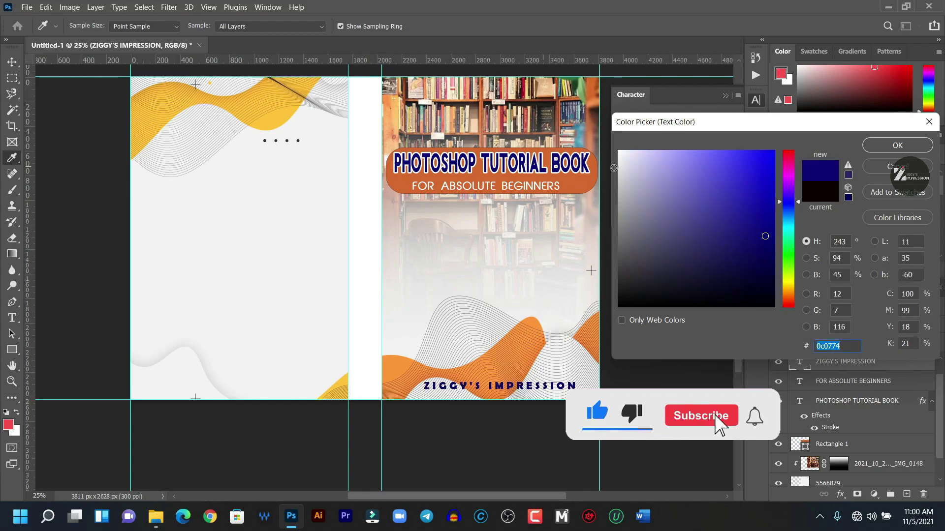
pyautogui.click(897, 145)
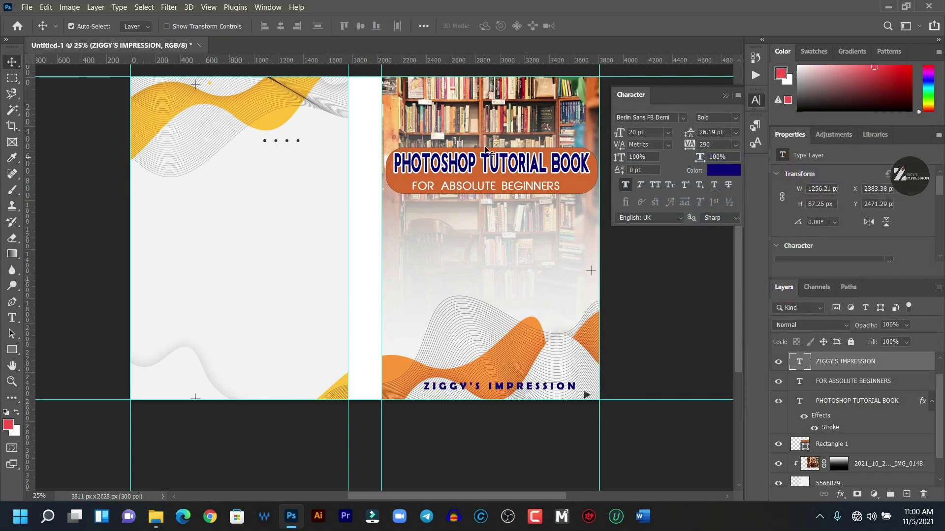
# Copy the title's layer style with its stroke and paste it onto the author text layer.
pyautogui.rightClick(828, 426)
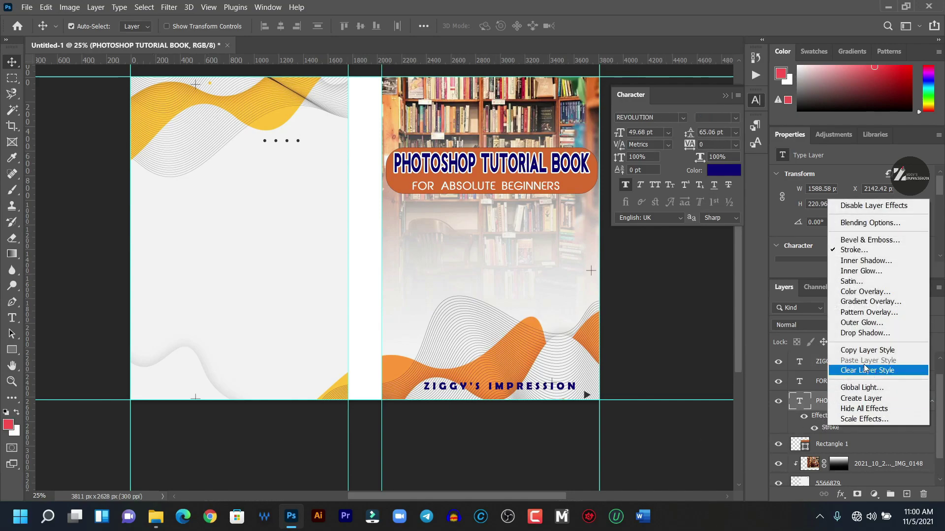
pyautogui.click(866, 350)
pyautogui.click(831, 362)
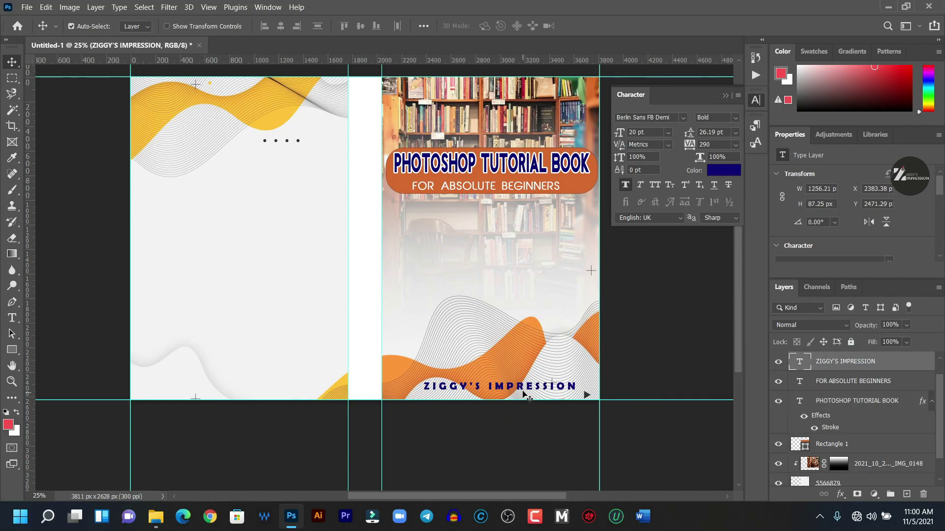
pyautogui.rightClick(830, 363)
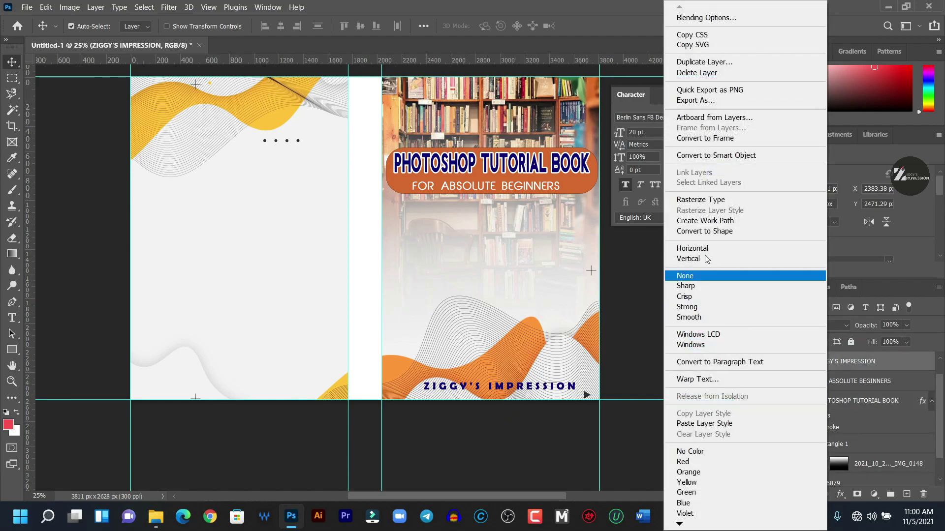
pyautogui.click(702, 424)
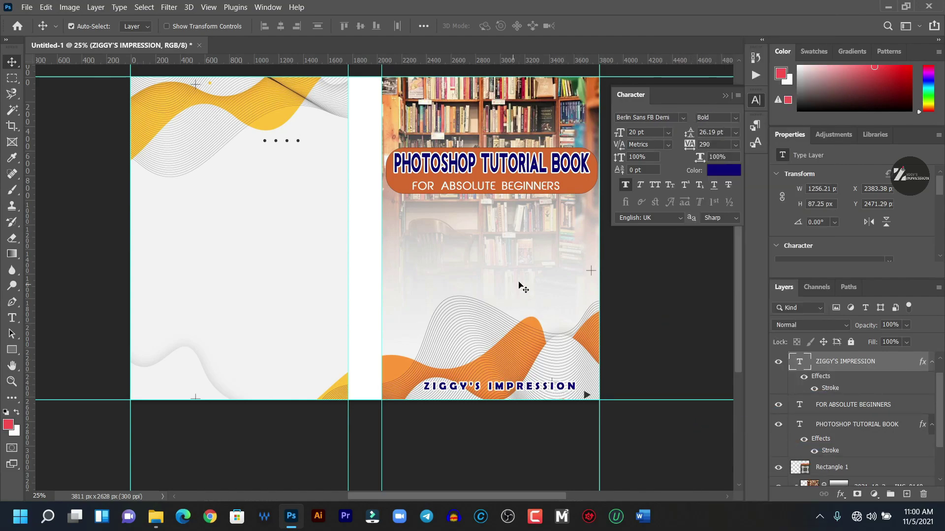
pyautogui.click(724, 95)
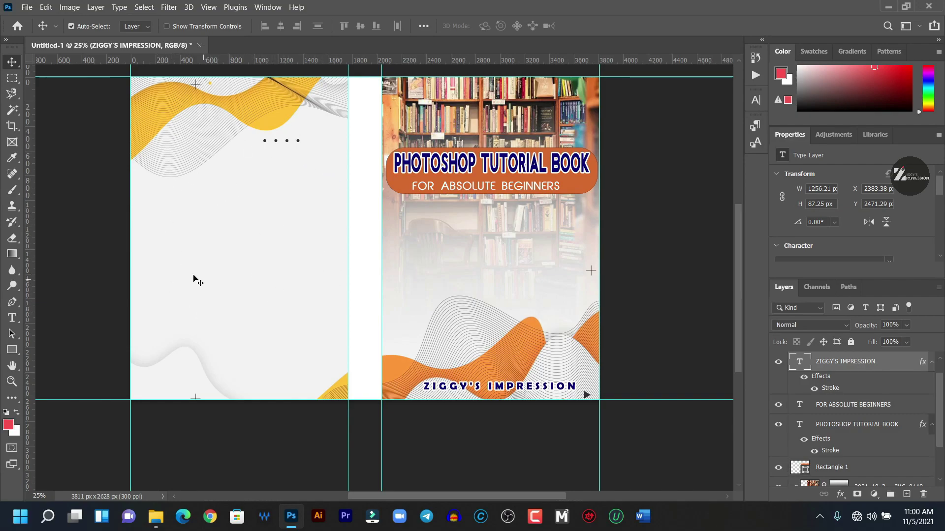
# Draw a rectangle about 1576 by 1460 px in the middle of the back cover and strongly round its corners.
pyautogui.click(12, 350)
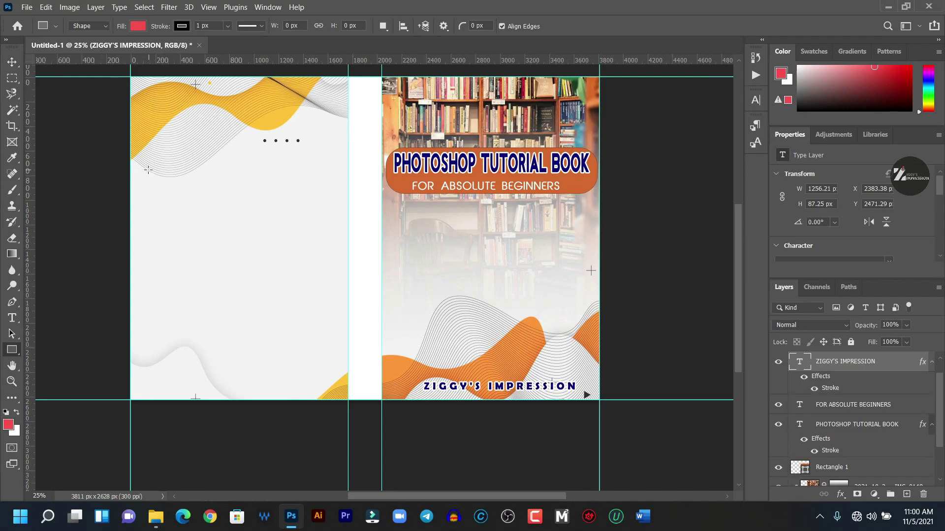
pyautogui.moveTo(141, 169); pyautogui.dragTo(333, 349)
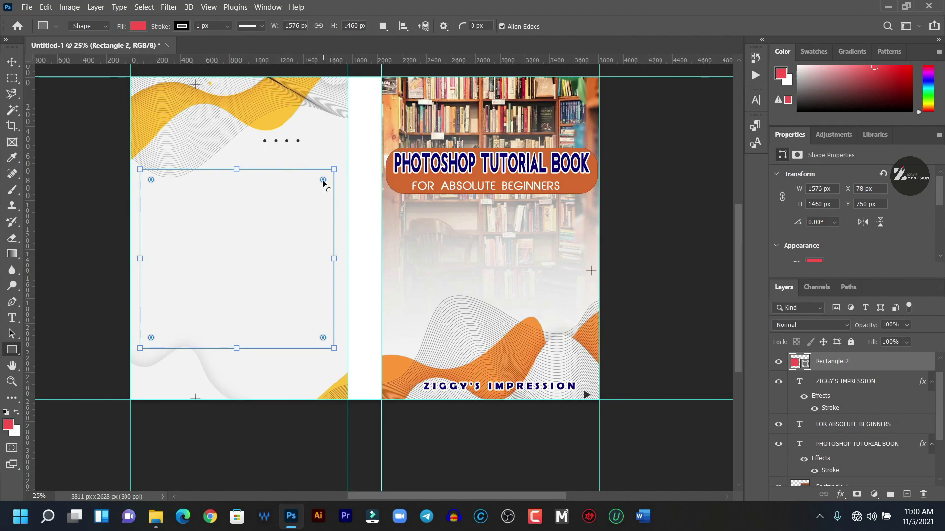
pyautogui.moveTo(323, 180); pyautogui.dragTo(296, 194)
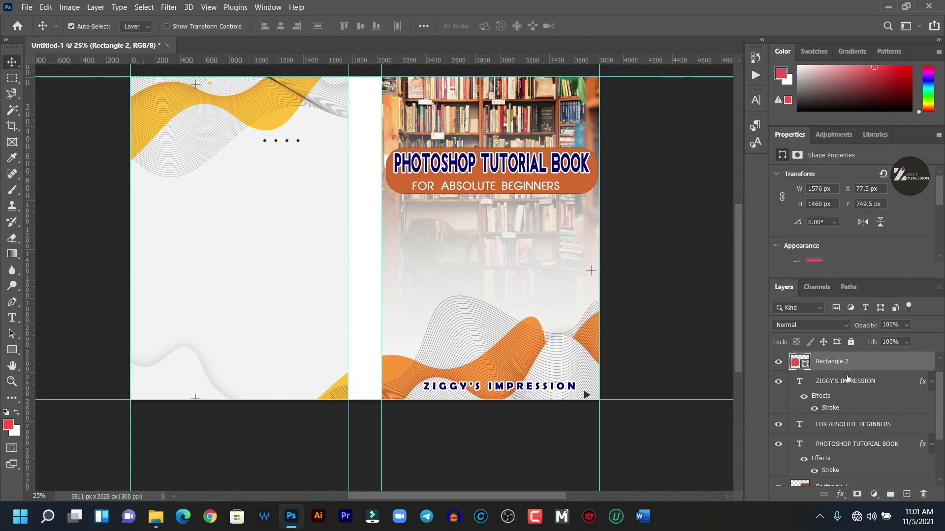
# Place the back cover's rounded rectangle layer above the "5566879 copy" layer and nudge the shape down to about Y 776.5 px.
pyautogui.scroll(1, 844, 371)
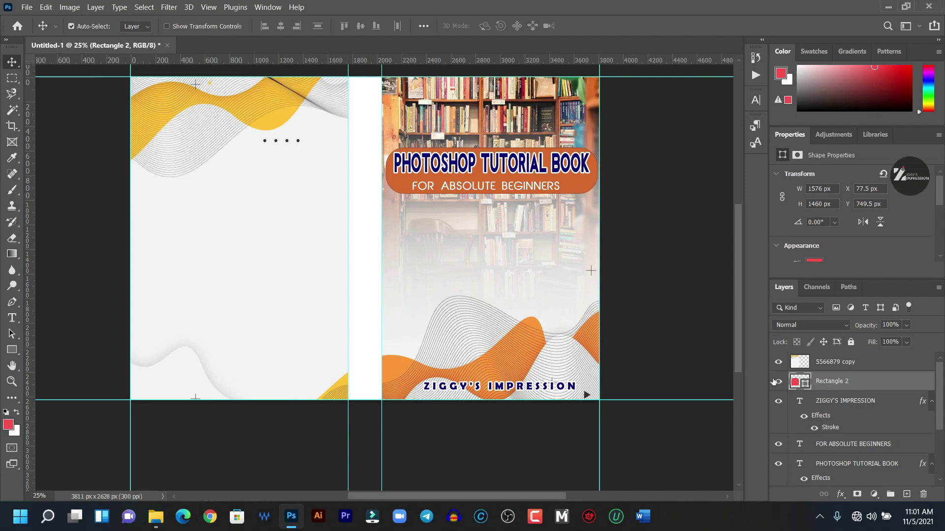
pyautogui.moveTo(853, 383); pyautogui.dragTo(851, 356)
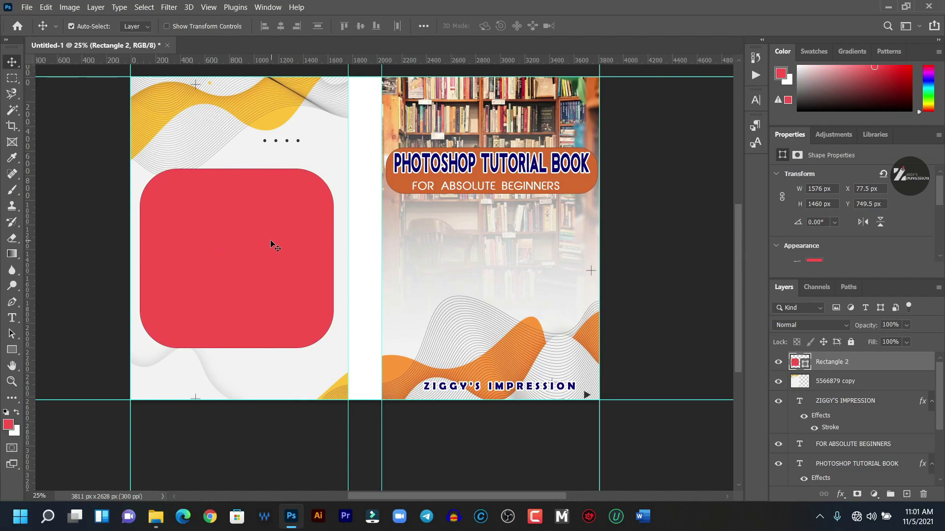
pyautogui.moveTo(271, 240); pyautogui.dragTo(274, 255)
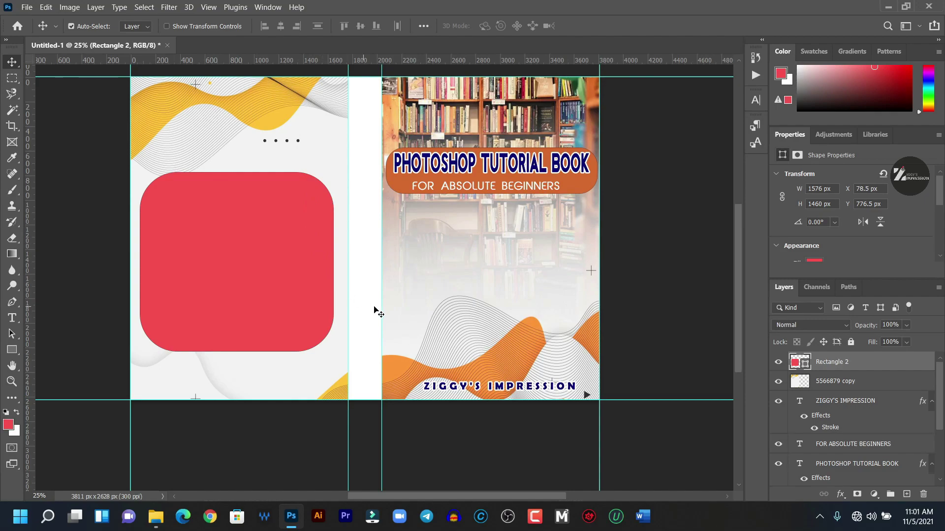
# Fill the back cover's rounded rectangle with the burnt orange d66a31 sampled from the panel behind the front title.
pyautogui.doubleClick(804, 366)
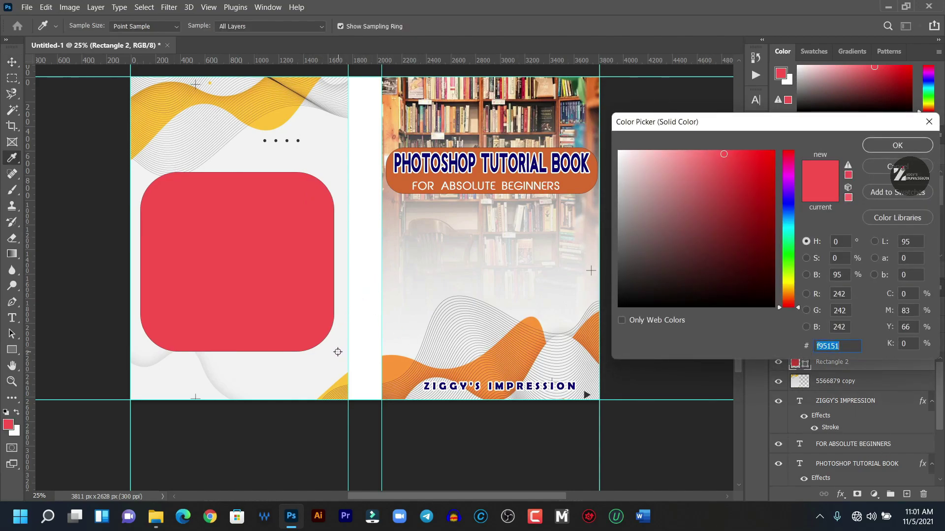
pyautogui.click(338, 350)
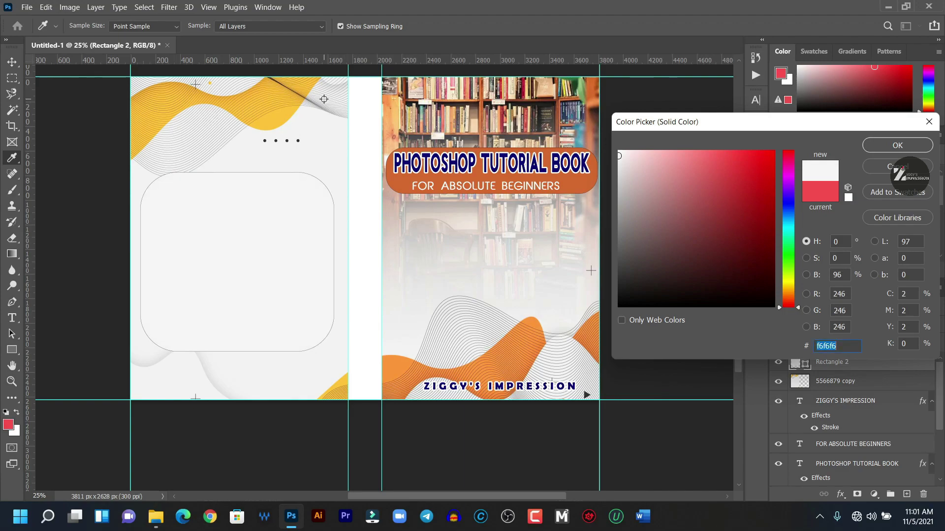
pyautogui.click(441, 228)
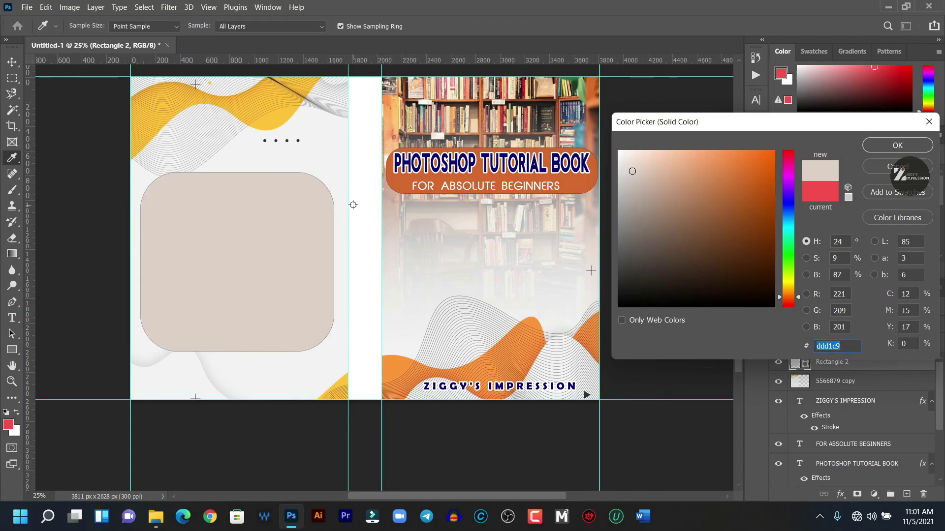
pyautogui.click(385, 127)
pyautogui.click(387, 118)
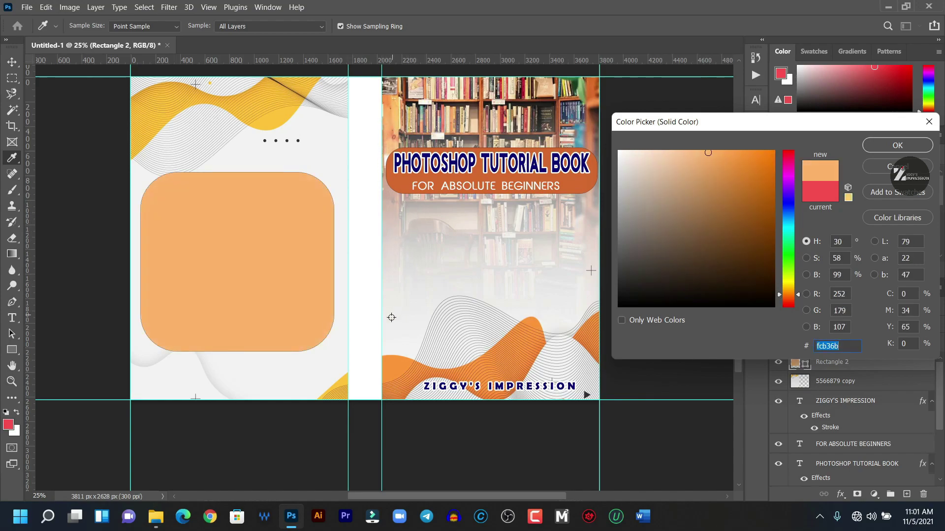
pyautogui.click(397, 364)
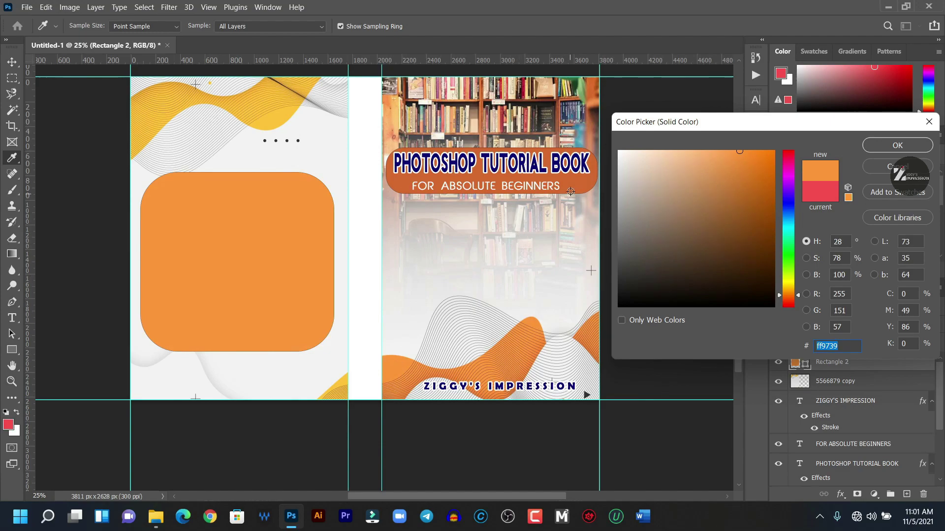
pyautogui.click(573, 182)
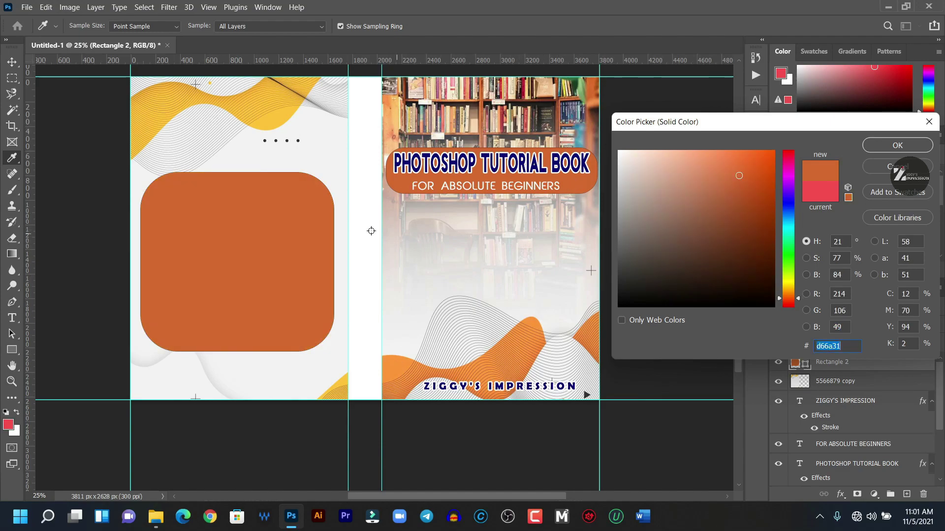
pyautogui.click(897, 145)
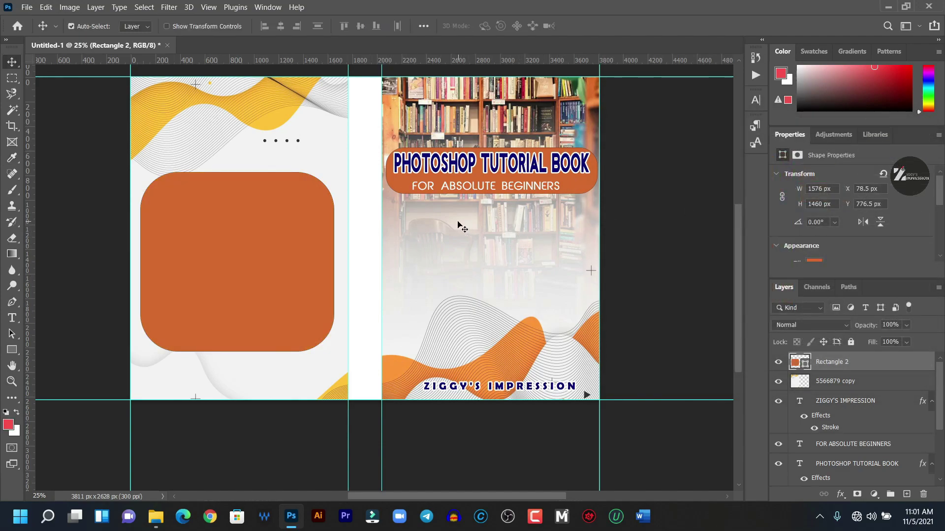
# Shift the hue of the back cover's yellow wave artwork to -14 with a Hue/Saturation adjustment so it matches the front's orange.
pyautogui.click(248, 118)
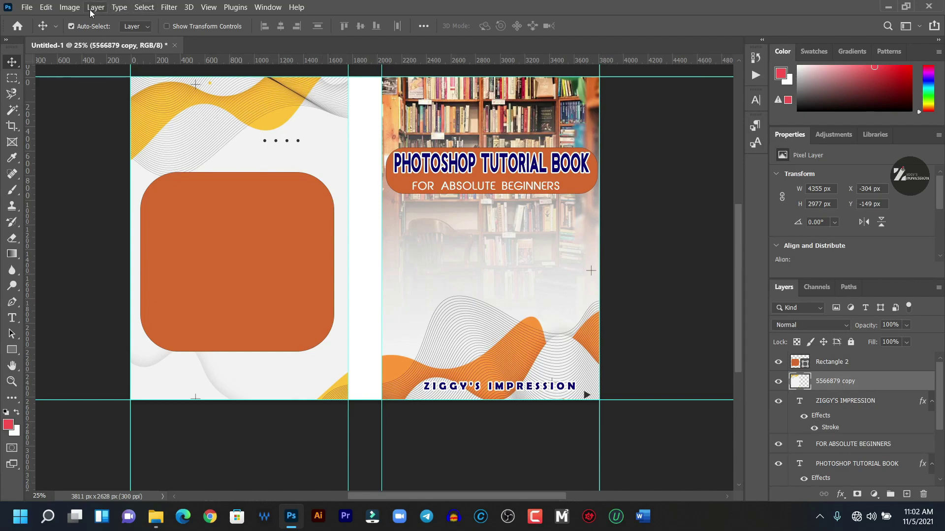
pyautogui.click(71, 8)
pyautogui.moveTo(84, 36)
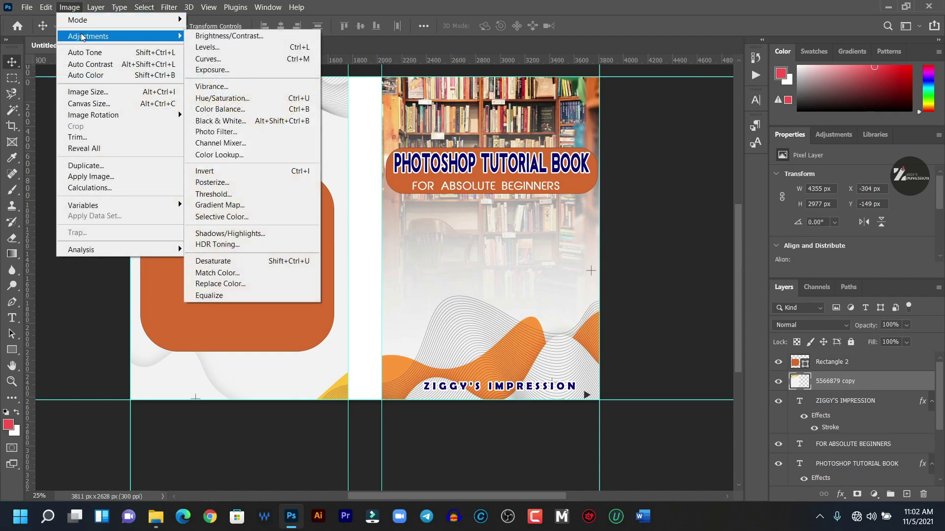
pyautogui.click(223, 99)
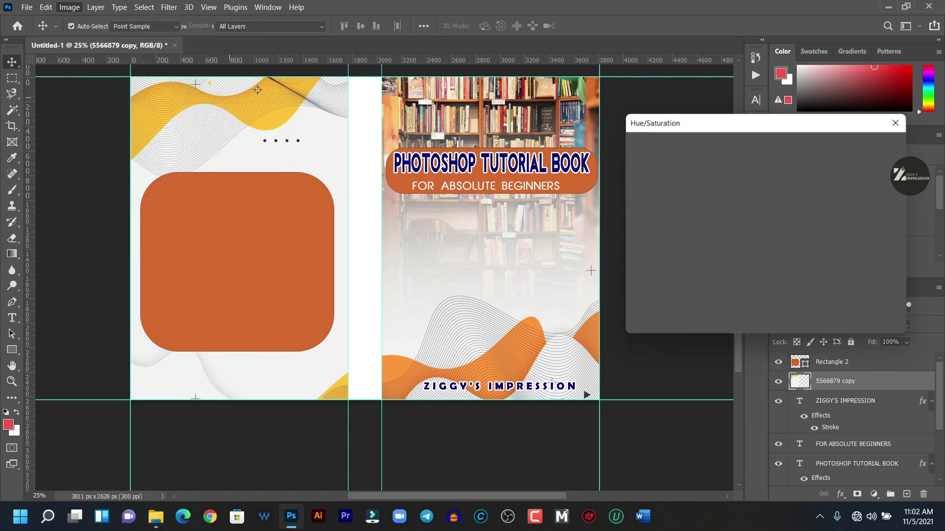
pyautogui.moveTo(687, 121); pyautogui.dragTo(686, 134)
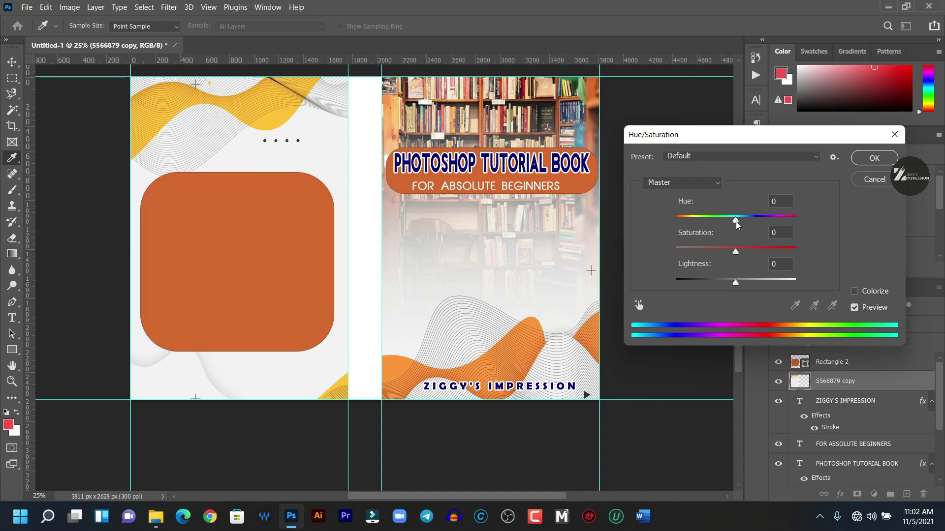
pyautogui.moveTo(736, 222); pyautogui.dragTo(727, 224)
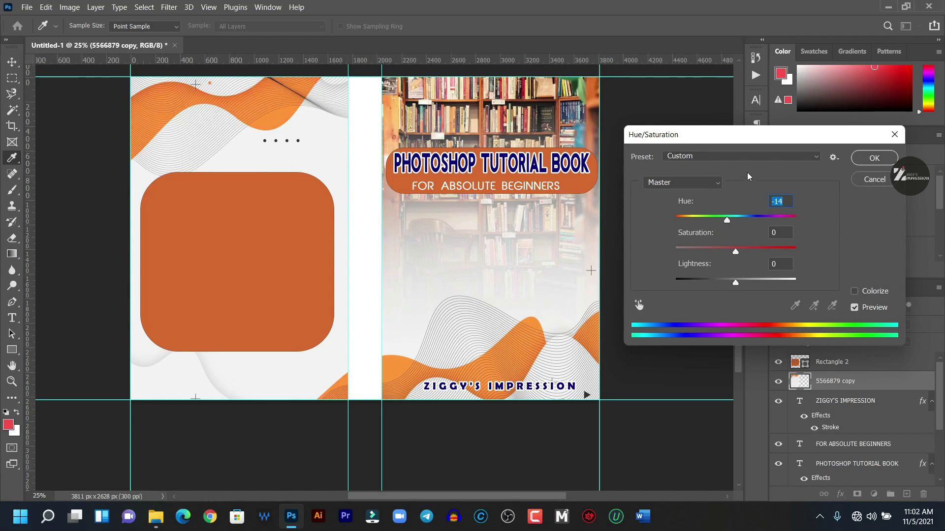
pyautogui.click(867, 158)
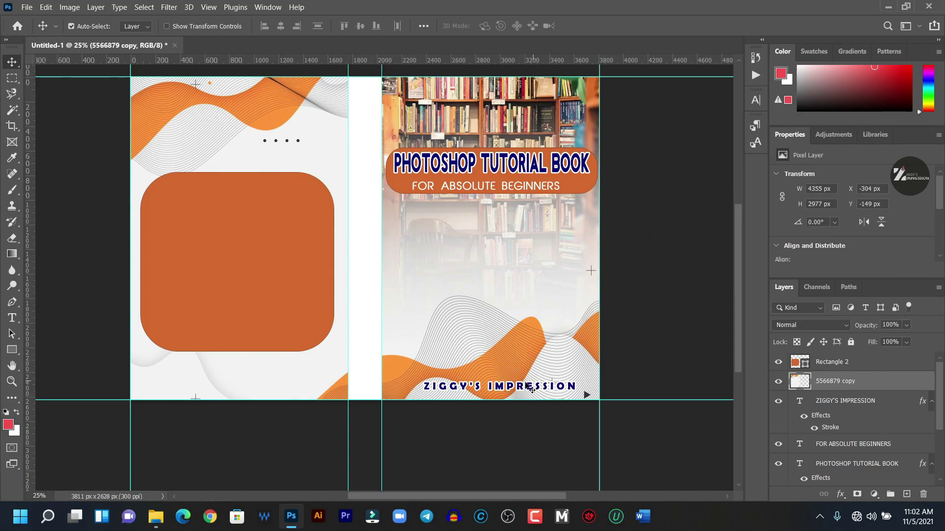
# Switch to Word, create a blank document and generate two paragraphs of placeholder text with =RAND(2).
pyautogui.click(643, 517)
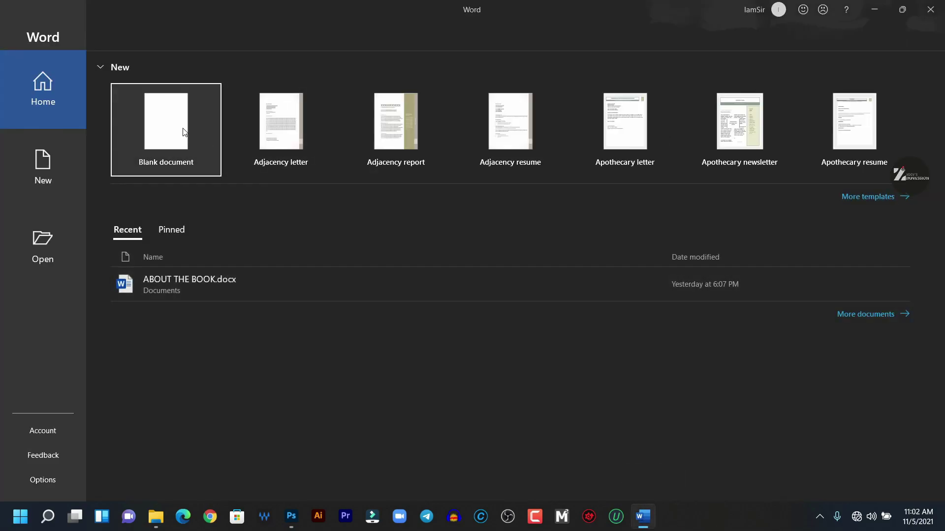
pyautogui.click(183, 132)
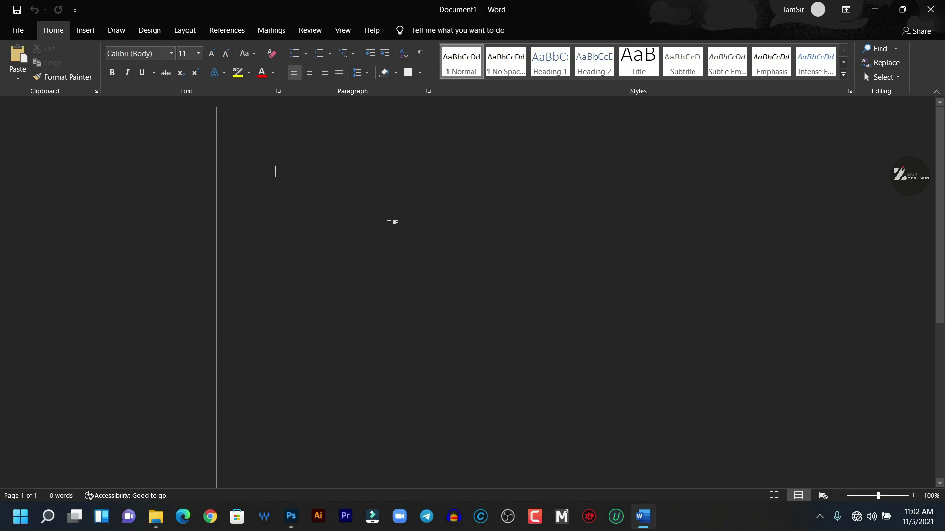
pyautogui.write('=RAND(2')
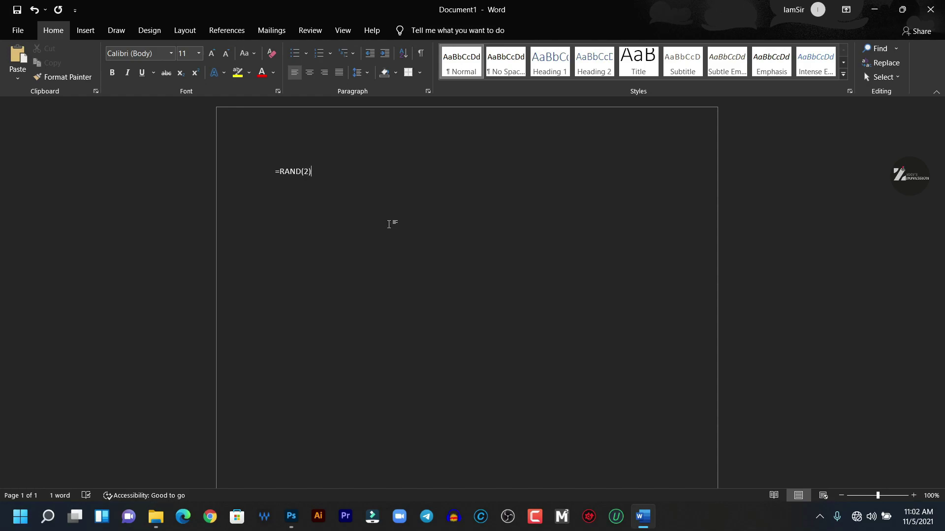
pyautogui.press('Return')
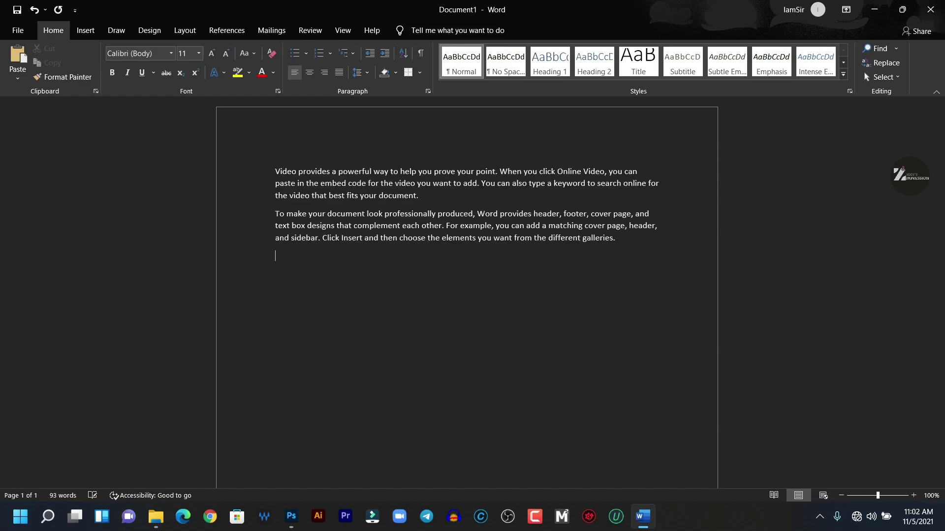
# Copy both placeholder paragraphs from the Word document and return to the Photoshop cover.
pyautogui.moveTo(636, 247); pyautogui.dragTo(331, 173)
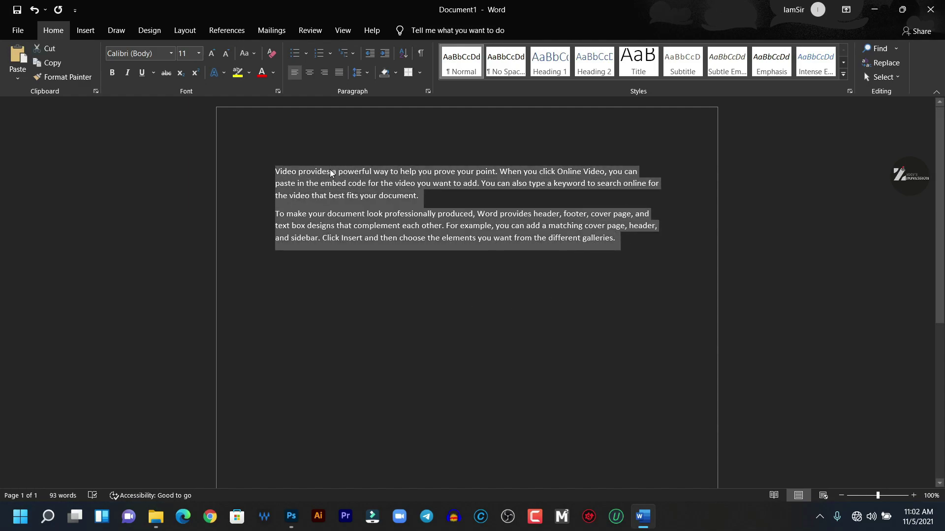
pyautogui.rightClick(330, 174)
pyautogui.click(351, 191)
pyautogui.click(875, 9)
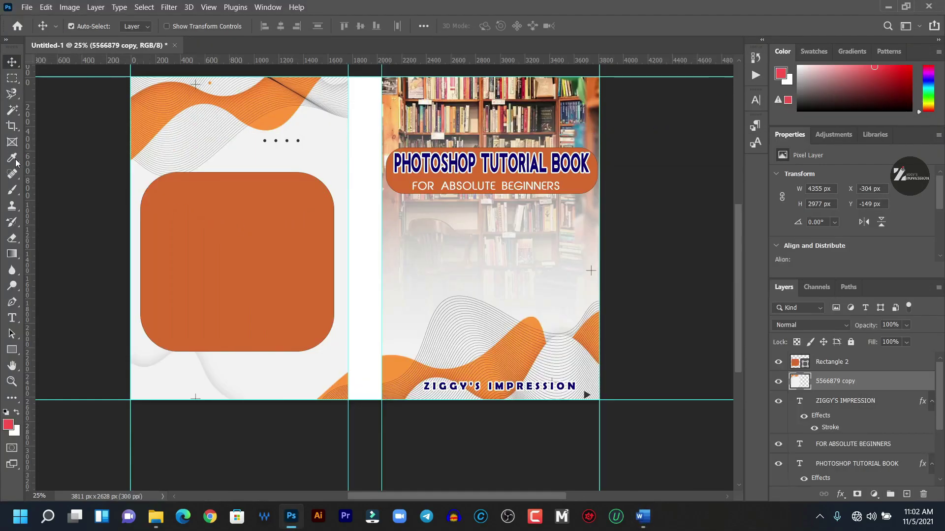
# Create paragraph text inside the back cover's rounded rectangle and replace its sample text with the copied paragraphs.
pyautogui.click(13, 318)
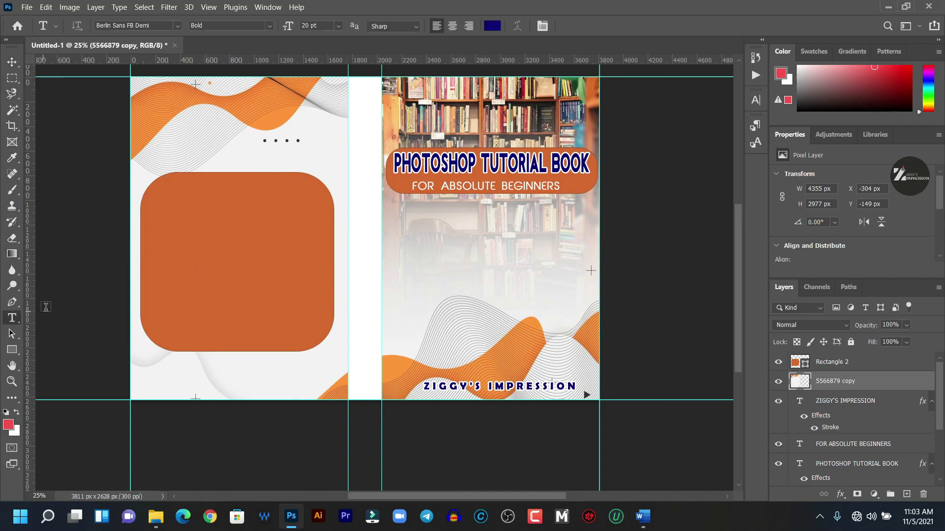
pyautogui.rightClick(168, 203)
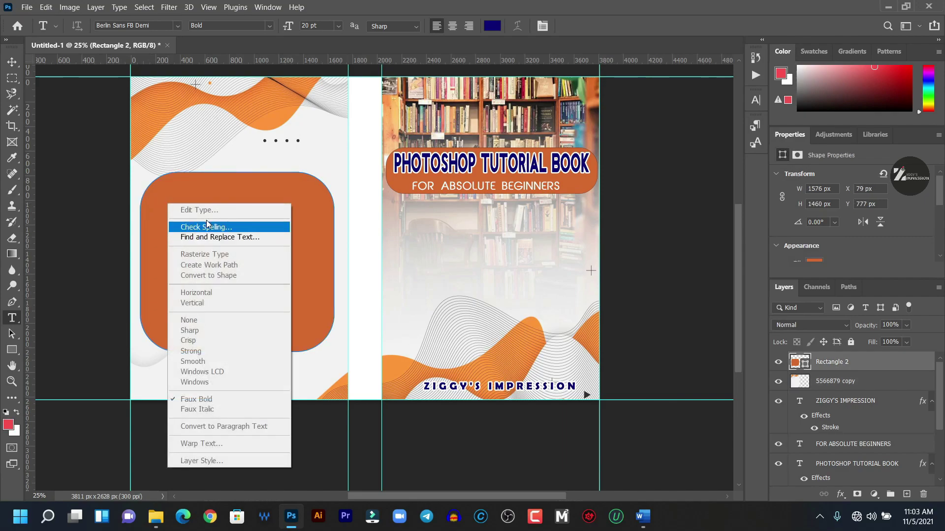
pyautogui.click(208, 179)
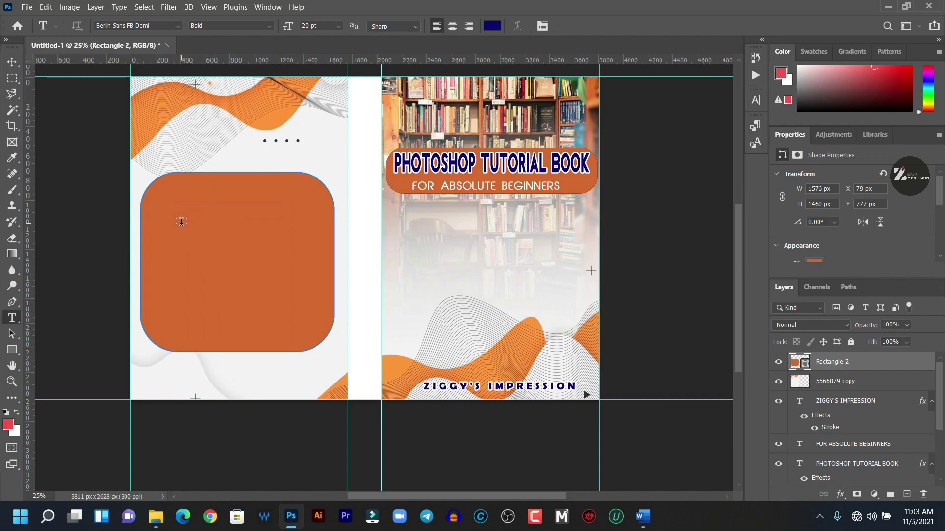
pyautogui.click(188, 207)
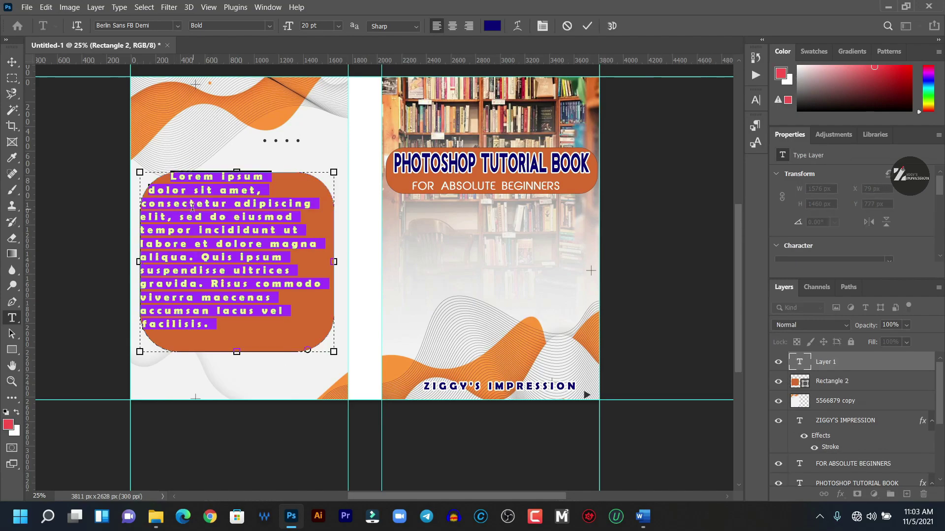
pyautogui.rightClick(192, 207)
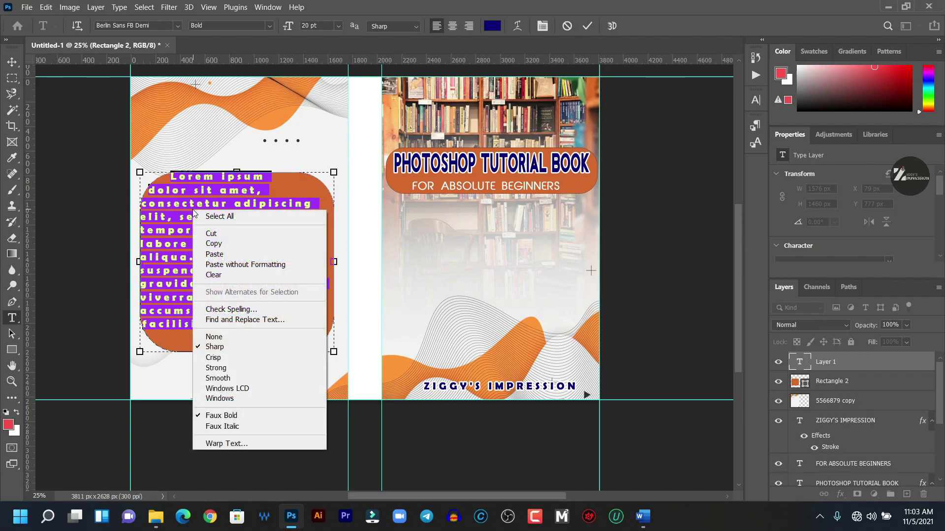
pyautogui.click(223, 255)
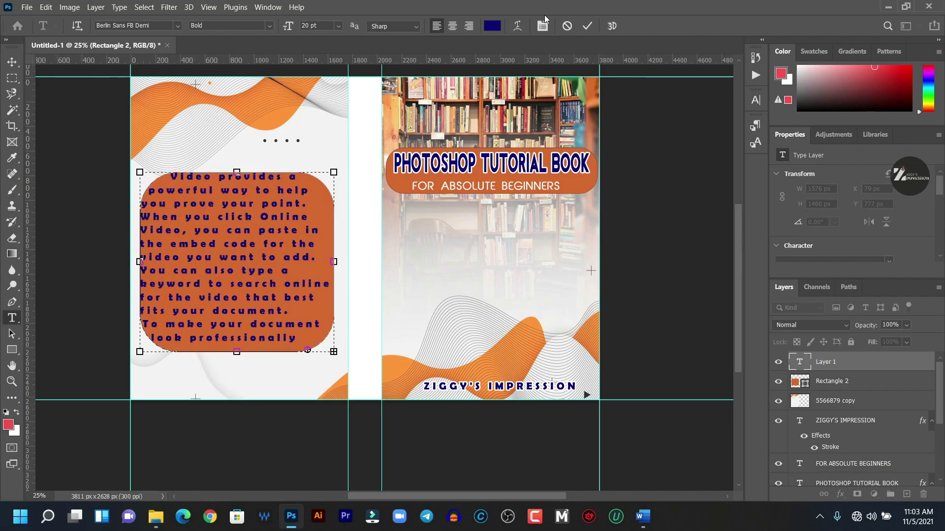
pyautogui.click(588, 28)
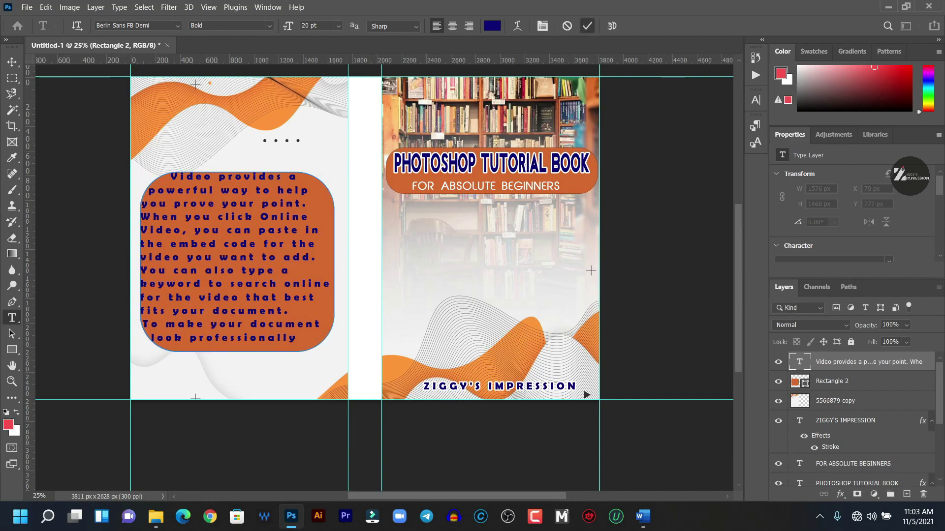
pyautogui.click(12, 61)
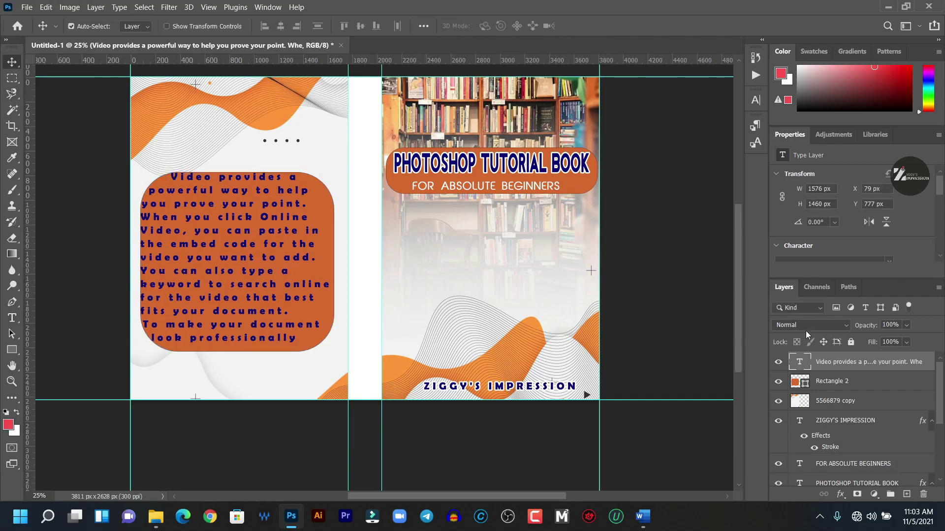
# Set the back-cover text's color to white ffffff and its tracking to 0.
pyautogui.click(756, 105)
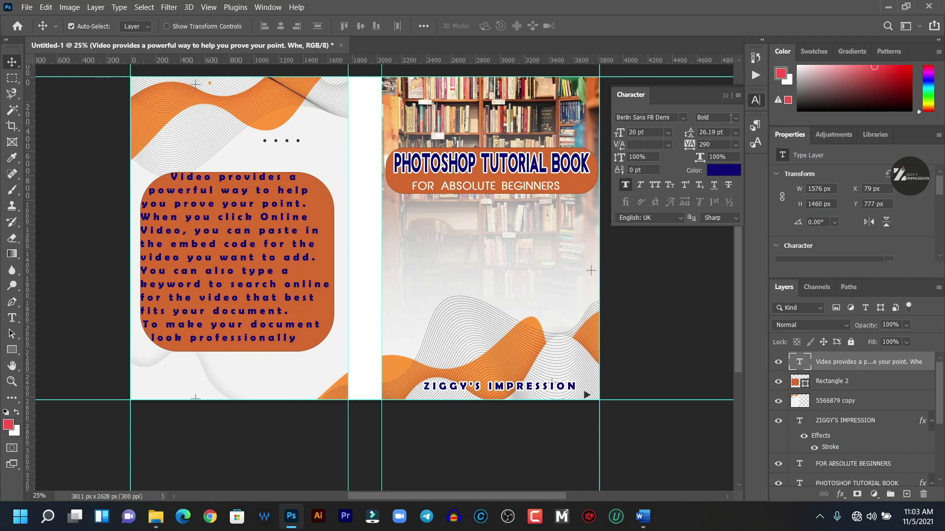
pyautogui.click(715, 170)
pyautogui.write('ffffff')
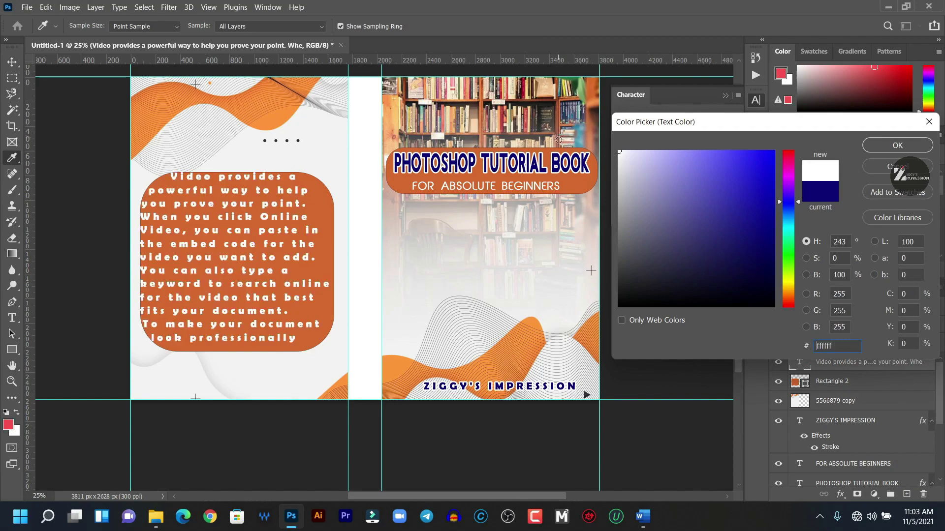
pyautogui.click(896, 146)
pyautogui.click(714, 144)
pyautogui.write('0')
pyautogui.press('Return')
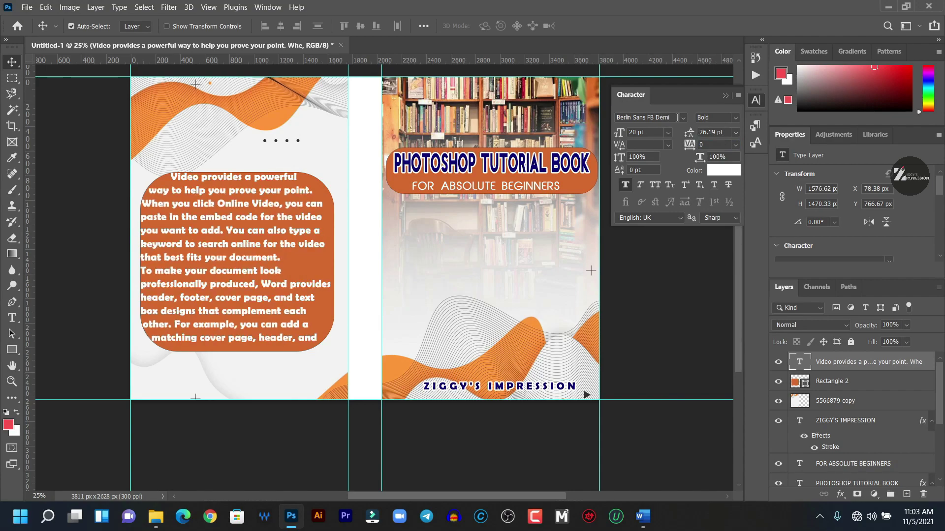
# Change the back-cover text's font to Roboto Condensed after previewing abeatbyKai.
pyautogui.click(683, 118)
pyautogui.press('Down')
pyautogui.press('Down')
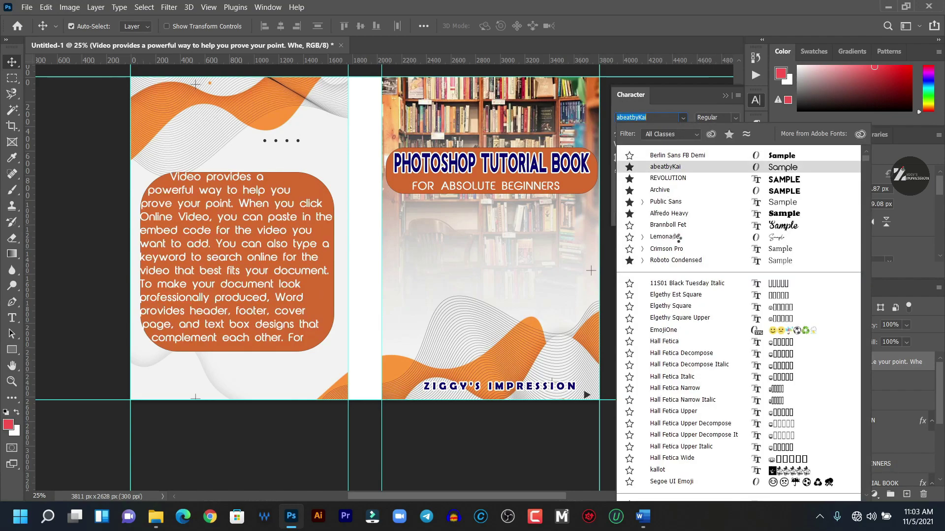
pyautogui.click(676, 261)
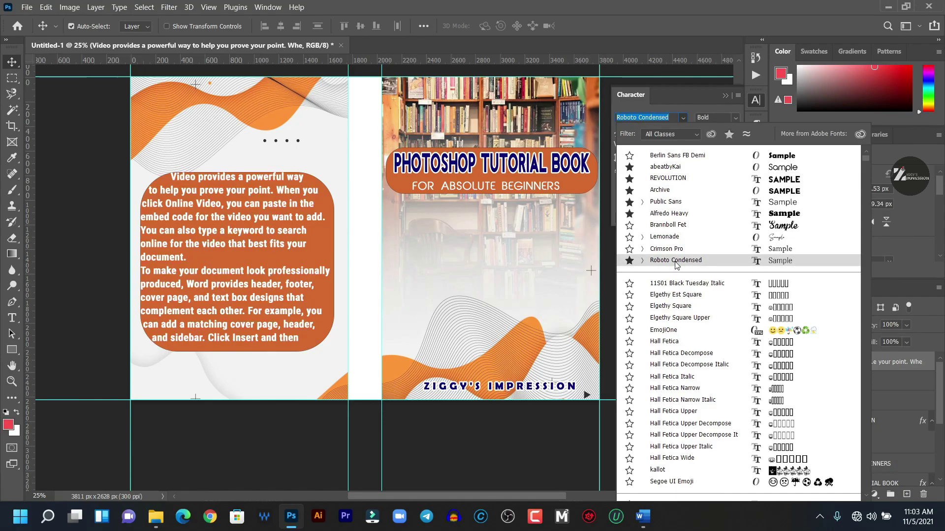
pyautogui.click(676, 265)
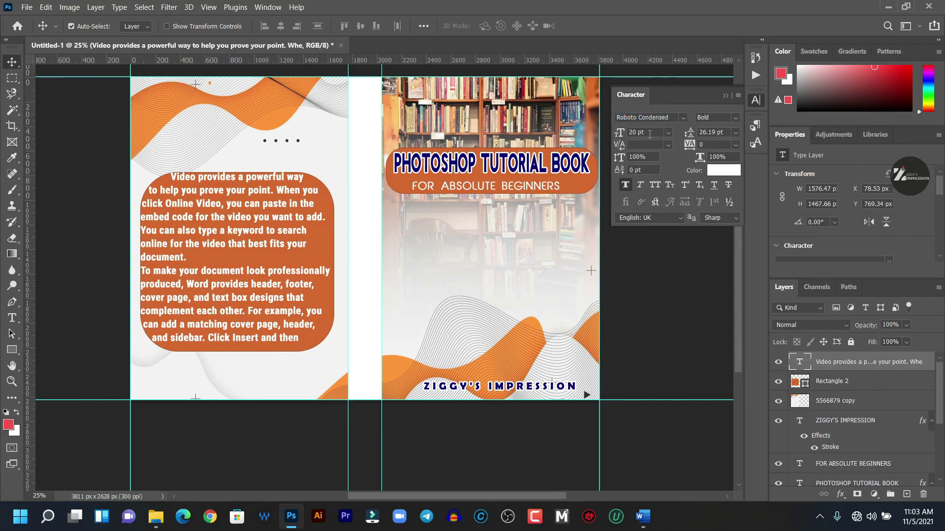
# Reduce the back-cover text to 15 pt and move it inward within the orange panel to about X 122, Y 912 px.
pyautogui.click(627, 131)
pyautogui.write('15')
pyautogui.press('Return')
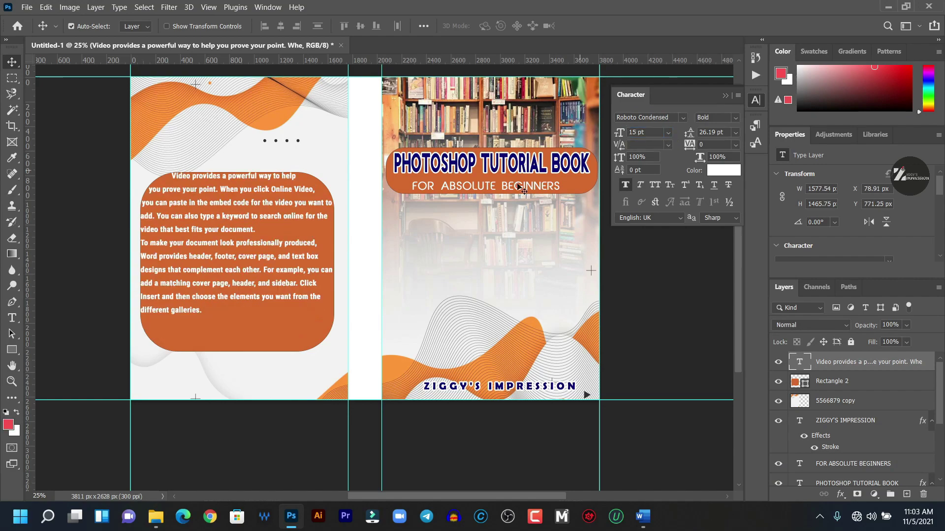
pyautogui.moveTo(271, 209); pyautogui.dragTo(276, 224)
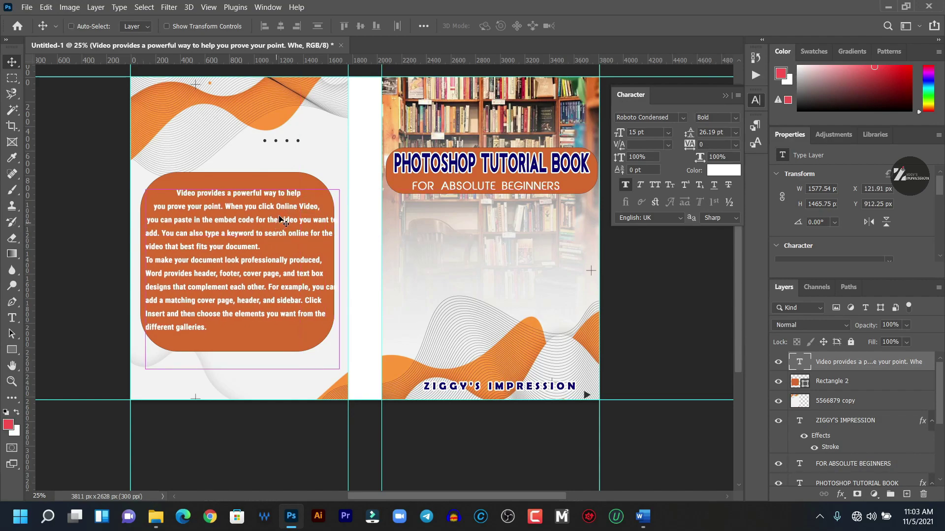
# Scale the back-cover paragraph text to about 97% and position it within the orange panel at about X 114, Y 914.5 px.
pyautogui.hotkey('ctrl', 't')
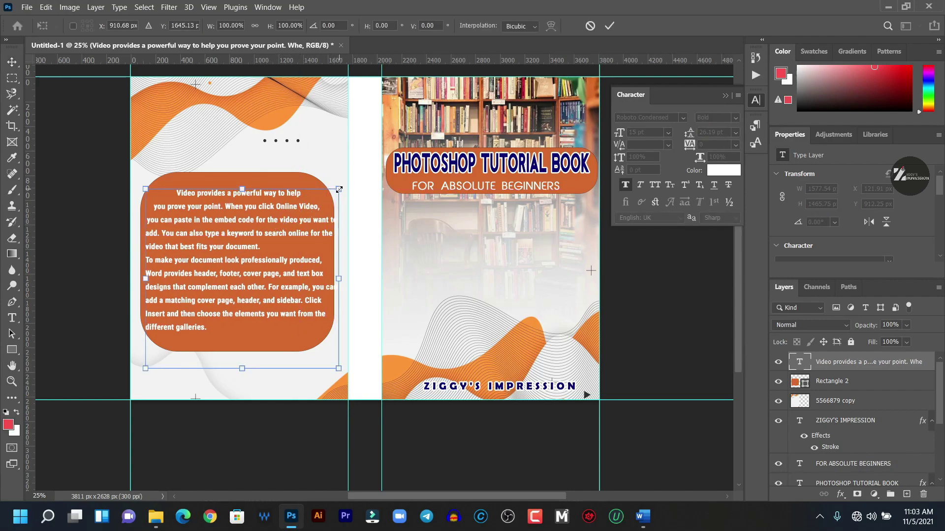
pyautogui.moveTo(338, 189)
pyautogui.mouseDown()
pyautogui.moveTo(328, 194)
pyautogui.moveTo(335, 196)
pyautogui.mouseUp()
pyautogui.moveTo(281, 244)
pyautogui.mouseDown()
pyautogui.moveTo(271, 241)
pyautogui.moveTo(280, 238)
pyautogui.mouseUp()
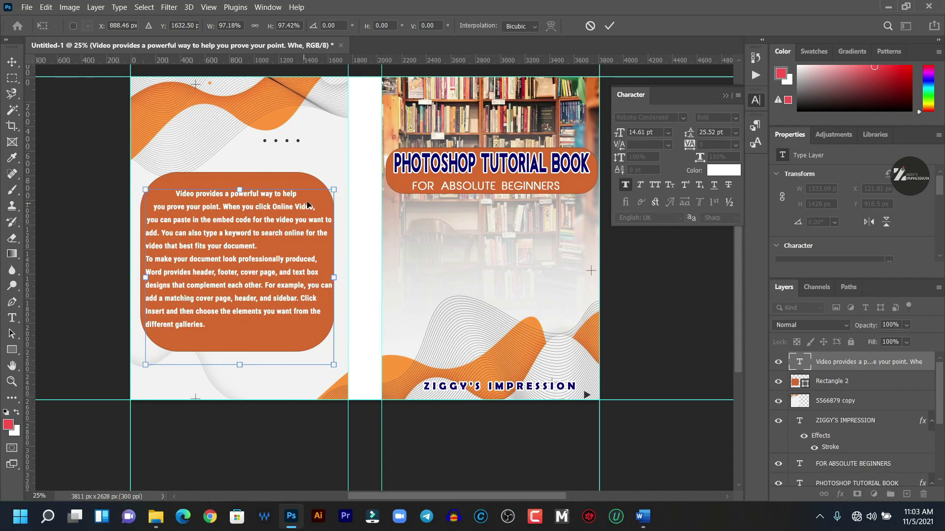
pyautogui.press('Up')
pyautogui.press('Left')
pyautogui.press('Left')
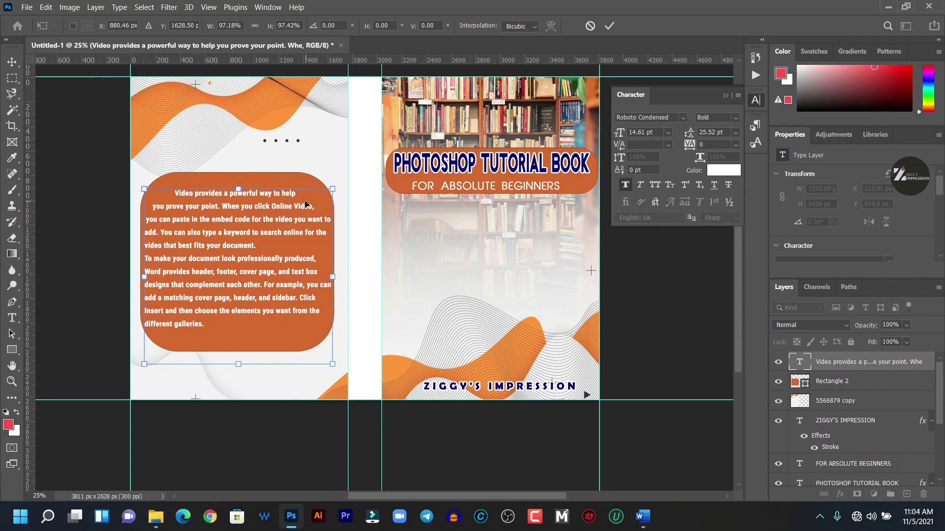
pyautogui.click(609, 27)
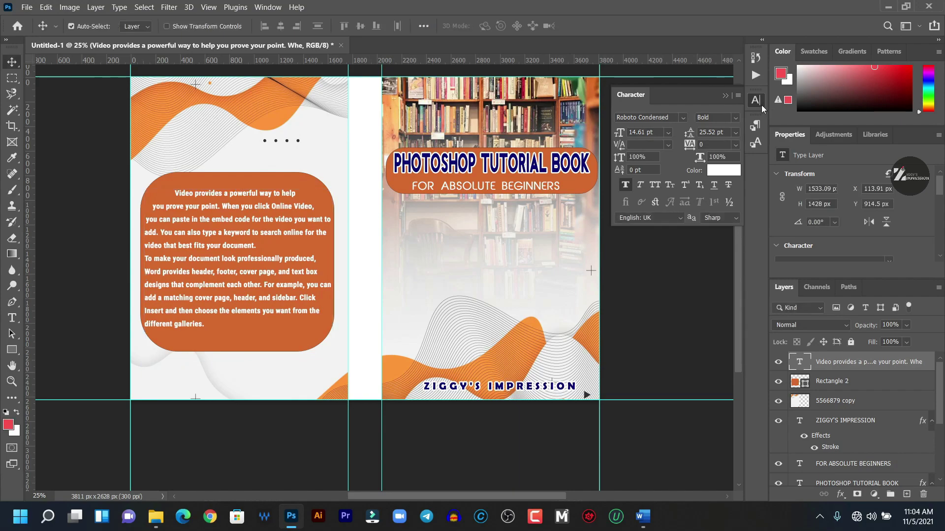
pyautogui.click(725, 96)
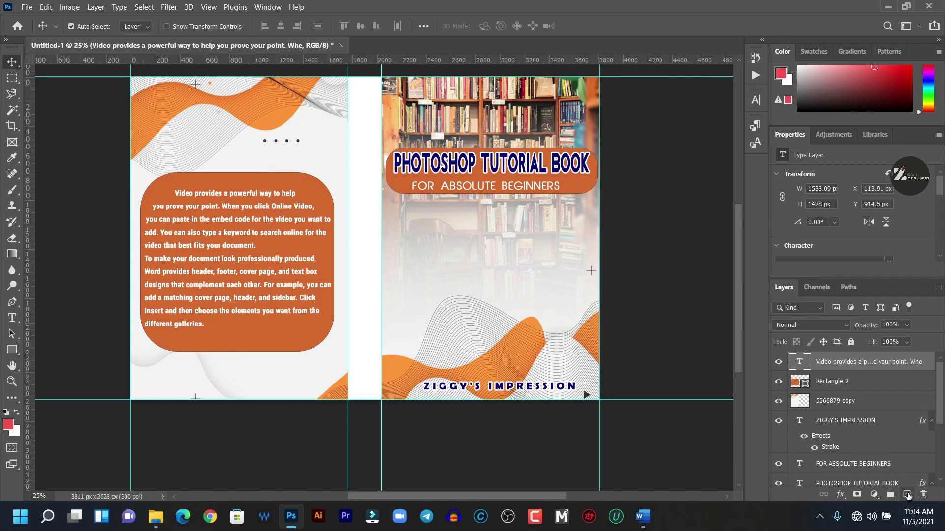
# Add a new layer and make a rectangular selection over the blank spine between the guides, about 273 x 2628 px.
pyautogui.click(907, 494)
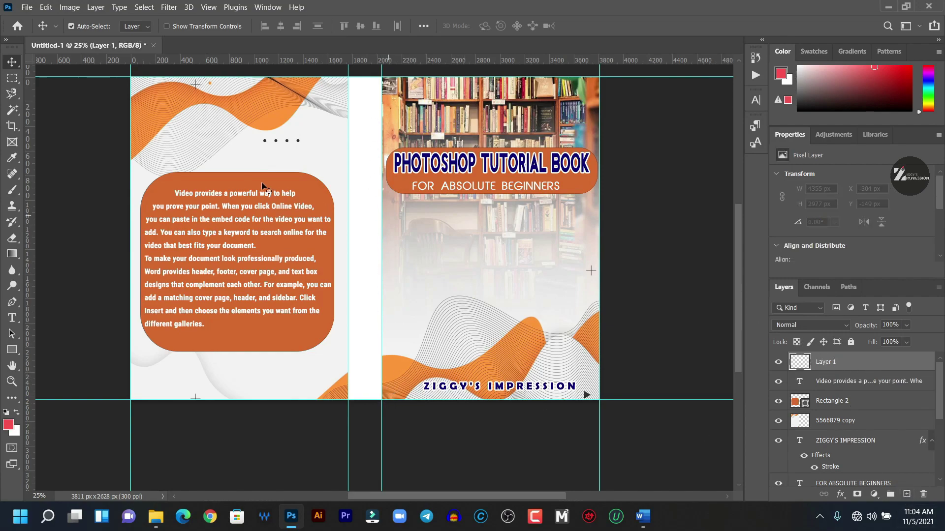
pyautogui.click(10, 81)
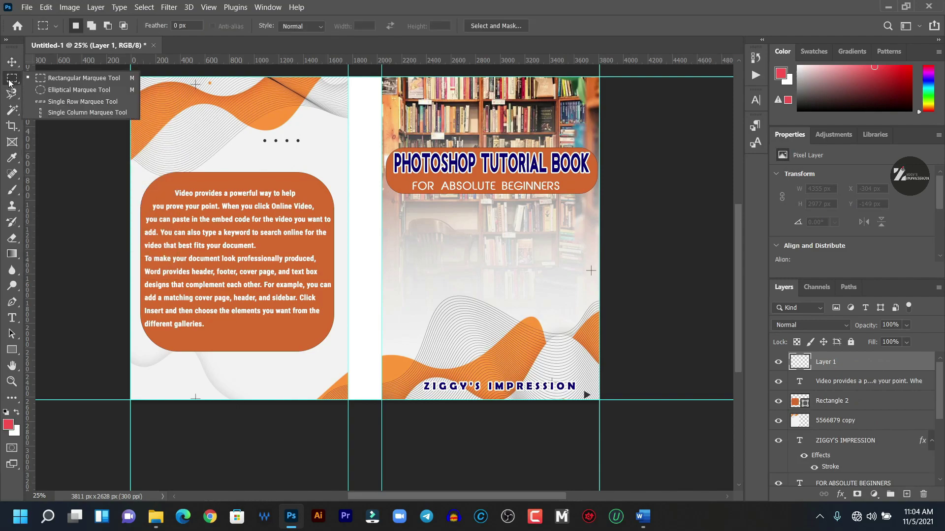
pyautogui.click(10, 82)
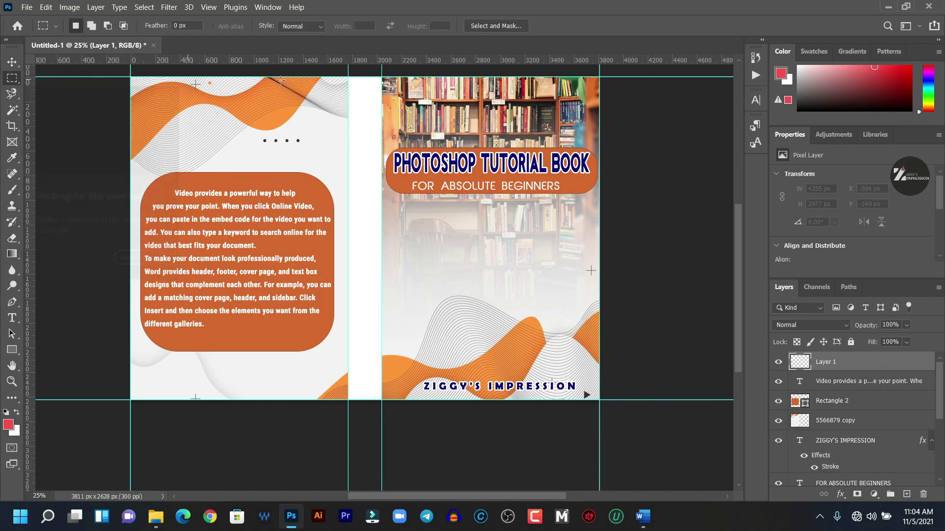
pyautogui.moveTo(349, 77); pyautogui.dragTo(381, 407)
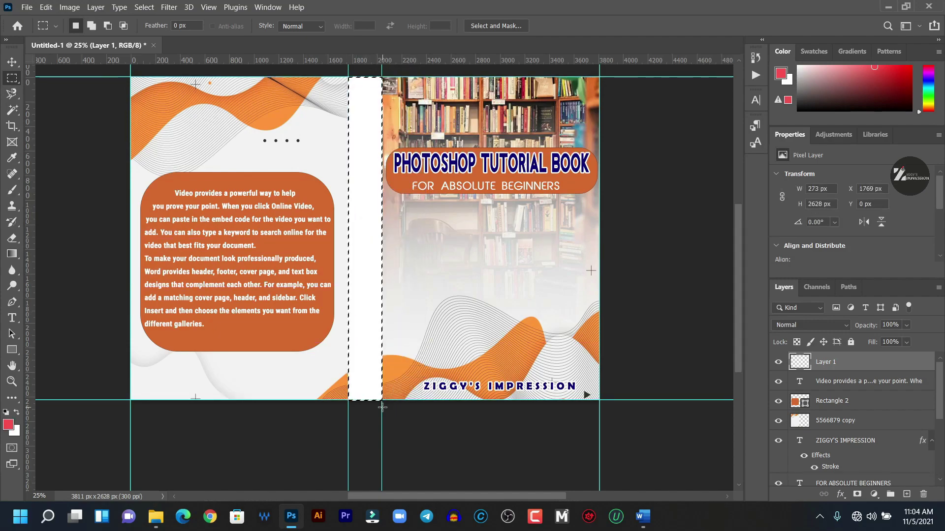
# Fill the spine selection using the Paint Bucket with orange d66a31 sampled from the back-cover rectangle, and deselect.
pyautogui.click(12, 254)
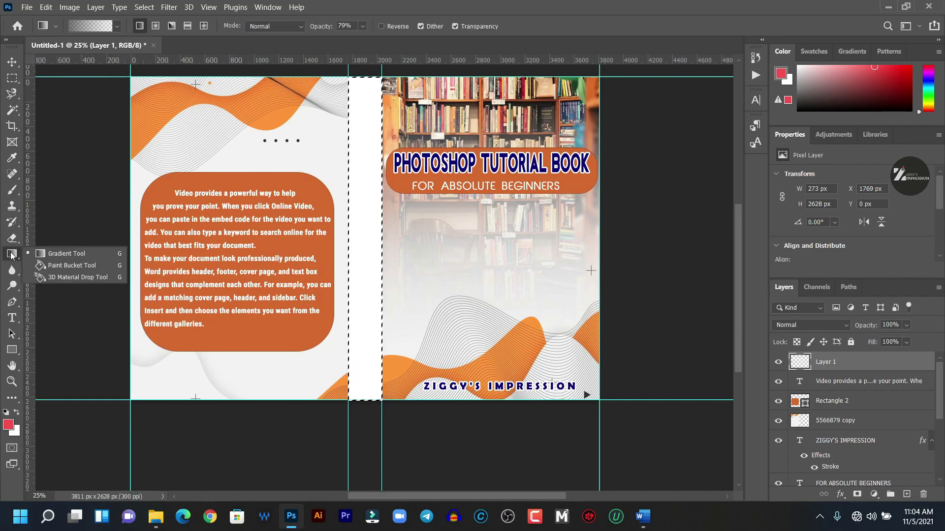
pyautogui.click(81, 266)
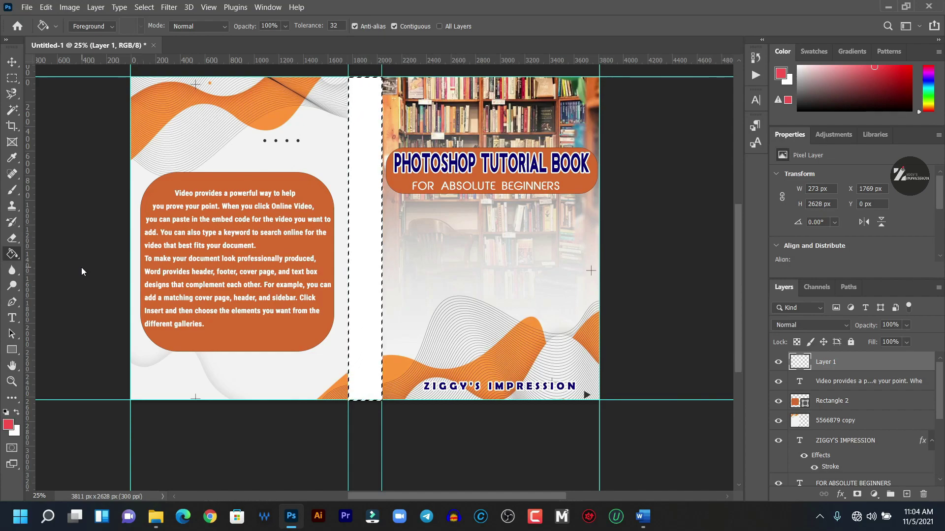
pyautogui.click(9, 424)
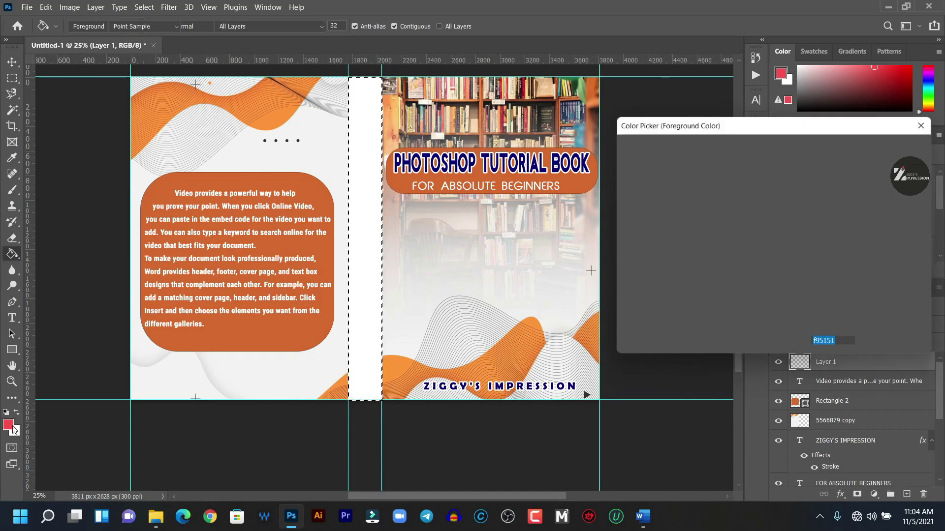
pyautogui.click(232, 327)
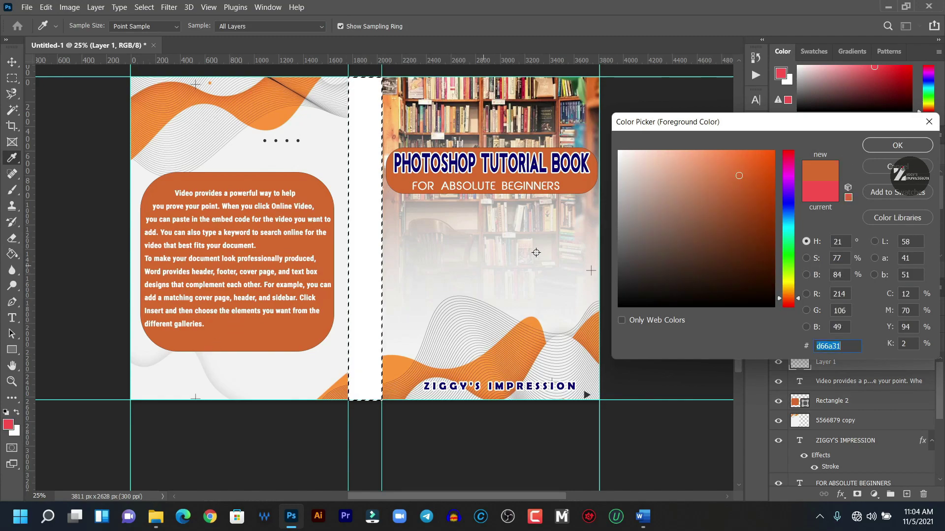
pyautogui.click(890, 146)
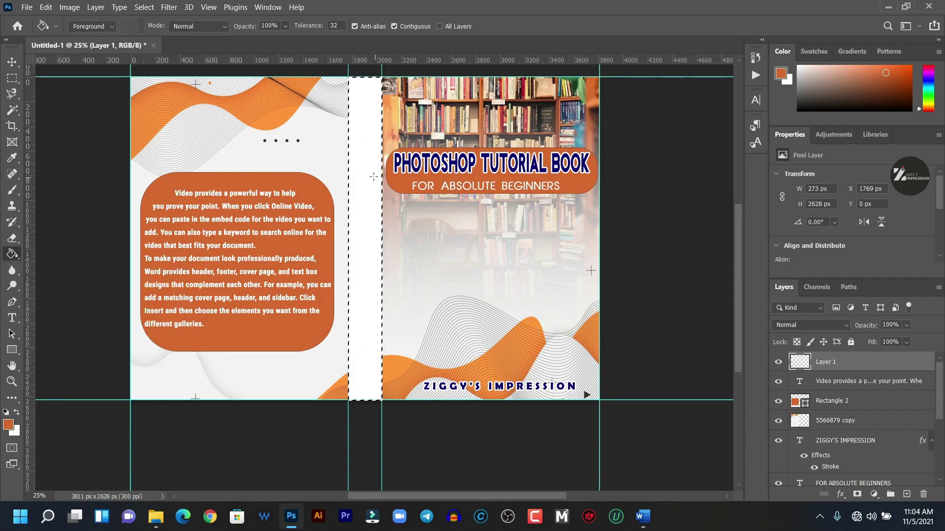
pyautogui.click(374, 176)
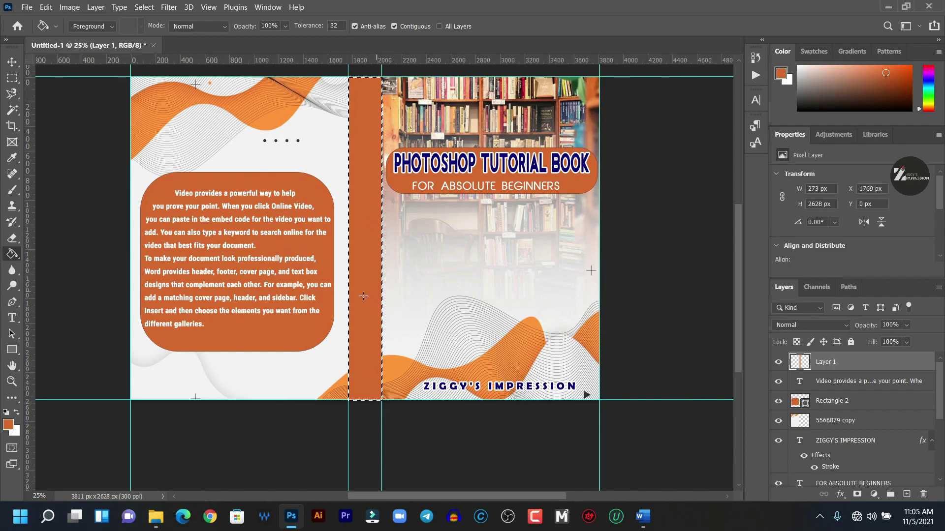
pyautogui.click(144, 7)
pyautogui.click(157, 30)
pyautogui.click(12, 62)
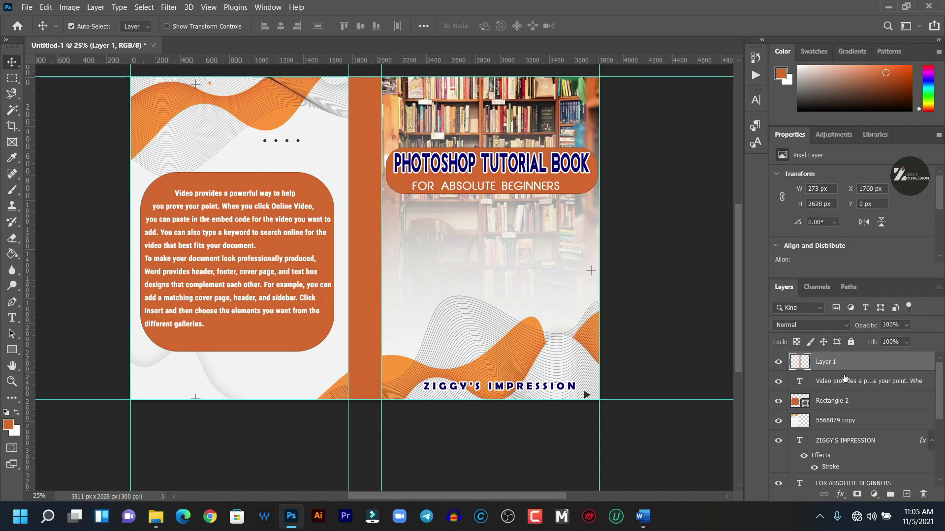
# Apply a Color Overlay to the spine layer in lighter orange ff9739, sampled from the front cover's wave.
pyautogui.click(842, 494)
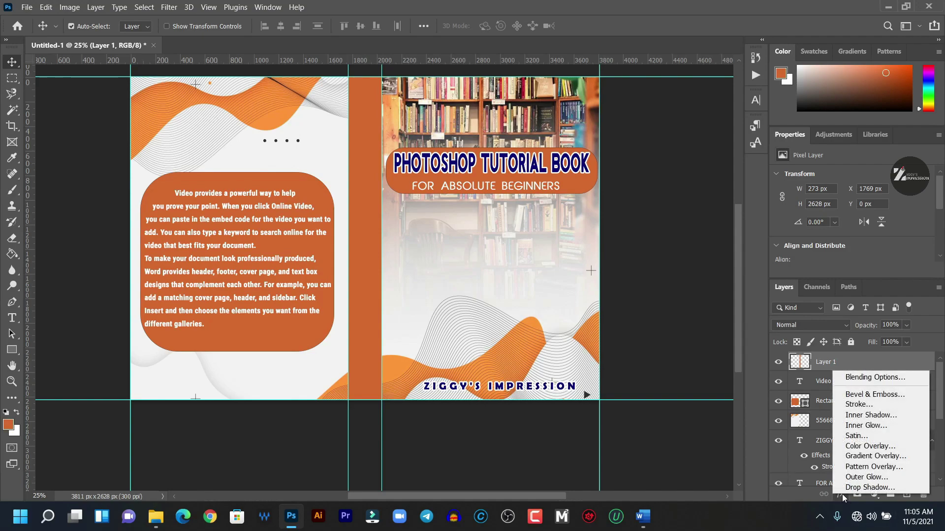
pyautogui.click(869, 446)
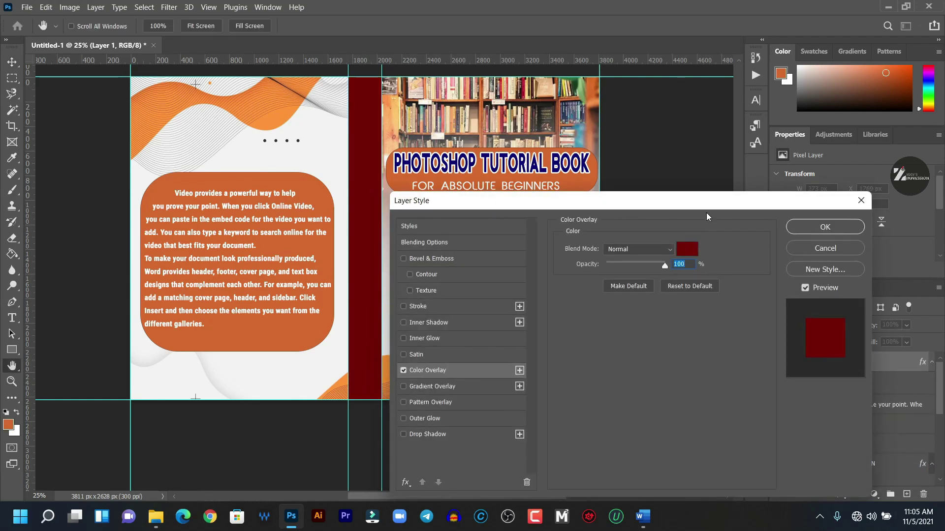
pyautogui.moveTo(707, 203); pyautogui.dragTo(763, 184)
pyautogui.click(742, 230)
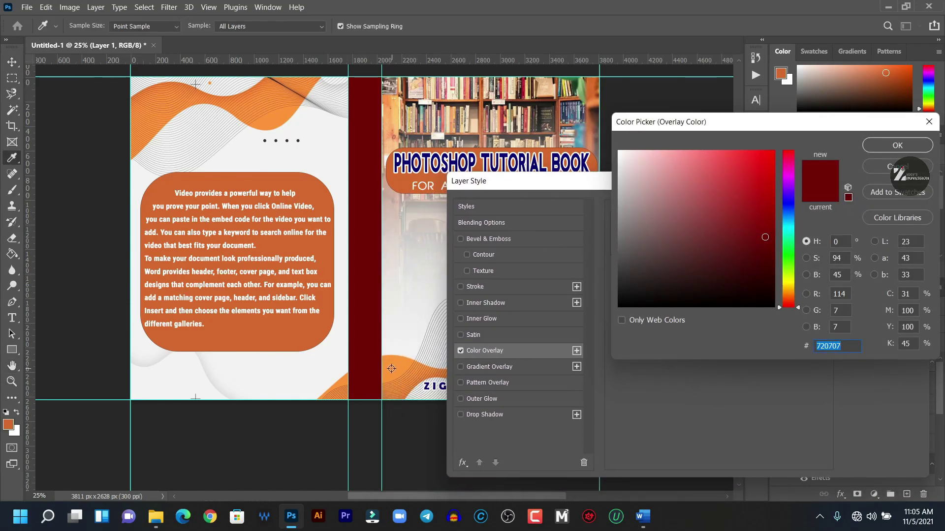
pyautogui.click(391, 368)
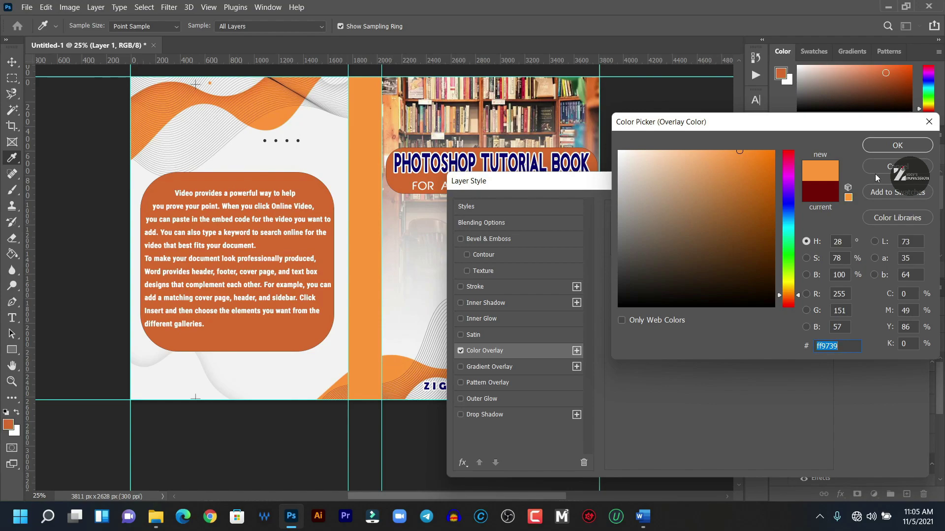
pyautogui.click(891, 148)
pyautogui.click(882, 208)
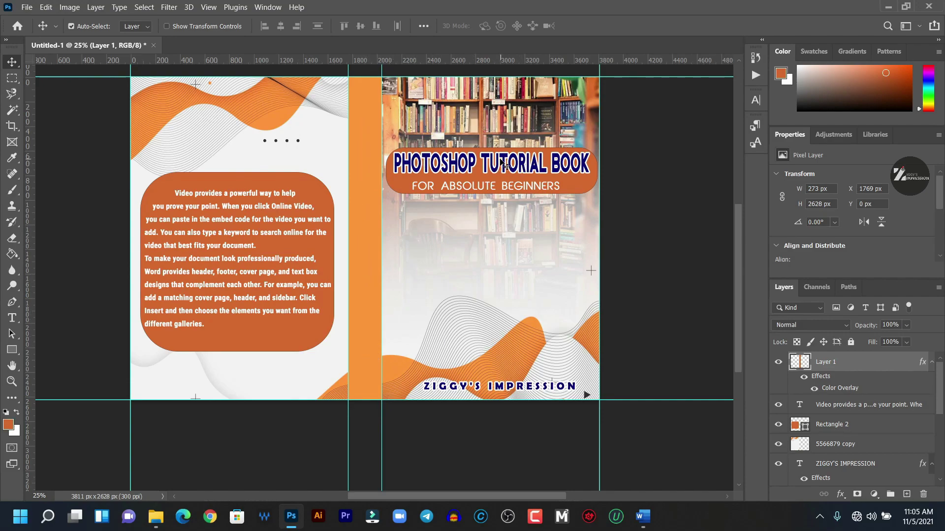
# Duplicate the front-cover title PHOTOSHOP TUTORIAL BOOK, move the copy below the subtitle, and bring its layer to the top of the stack.
pyautogui.click(503, 164)
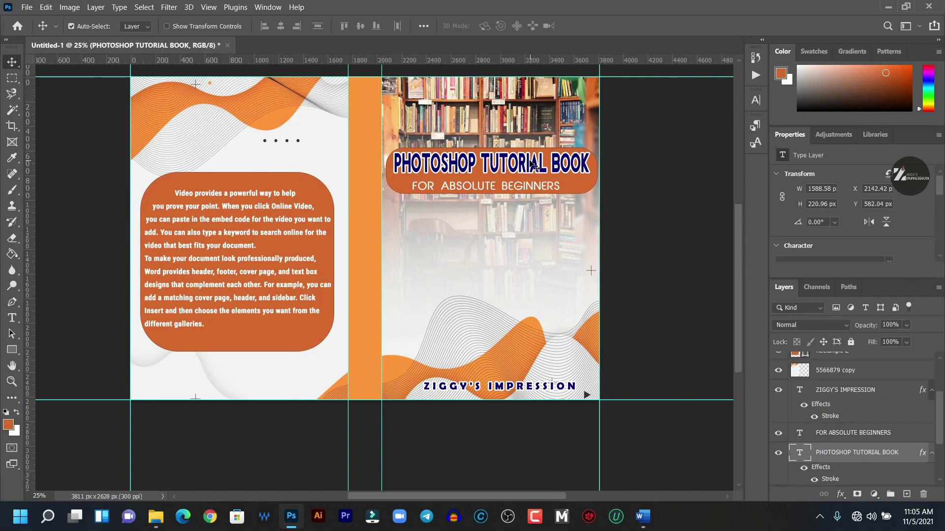
pyautogui.press('ctrl')
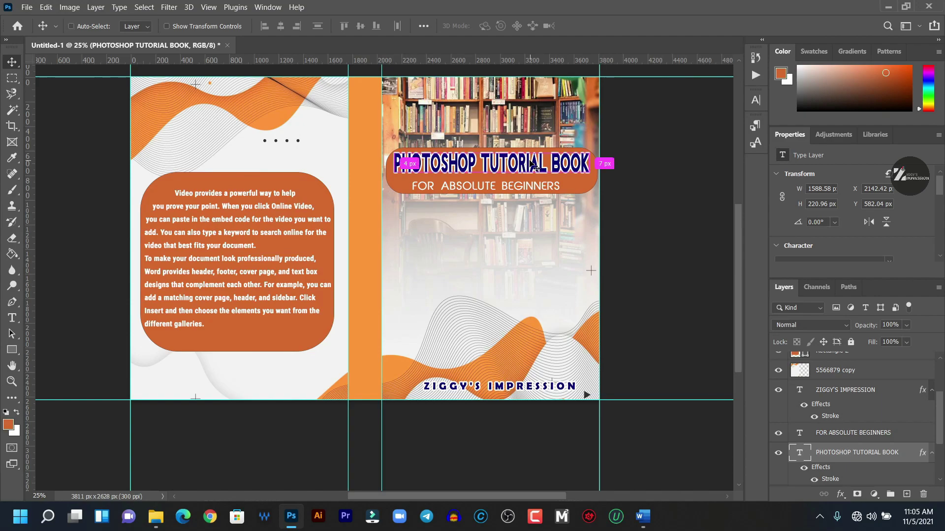
pyautogui.hotkey('ctrl', 'j')
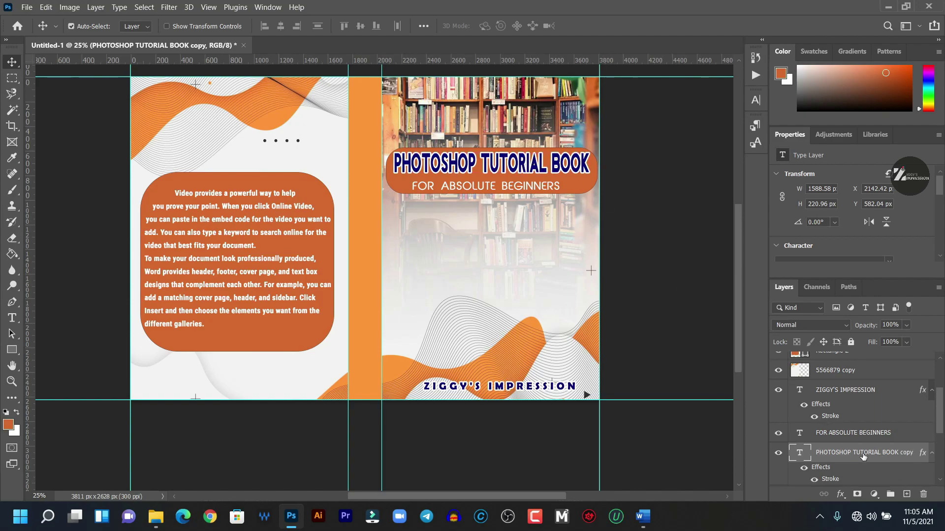
pyautogui.moveTo(512, 185); pyautogui.dragTo(525, 261)
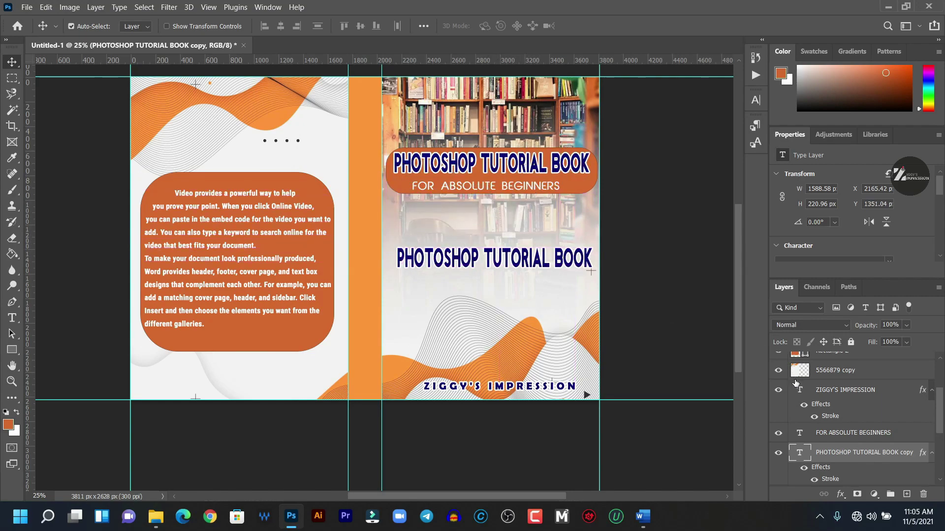
pyautogui.moveTo(833, 458); pyautogui.dragTo(827, 361)
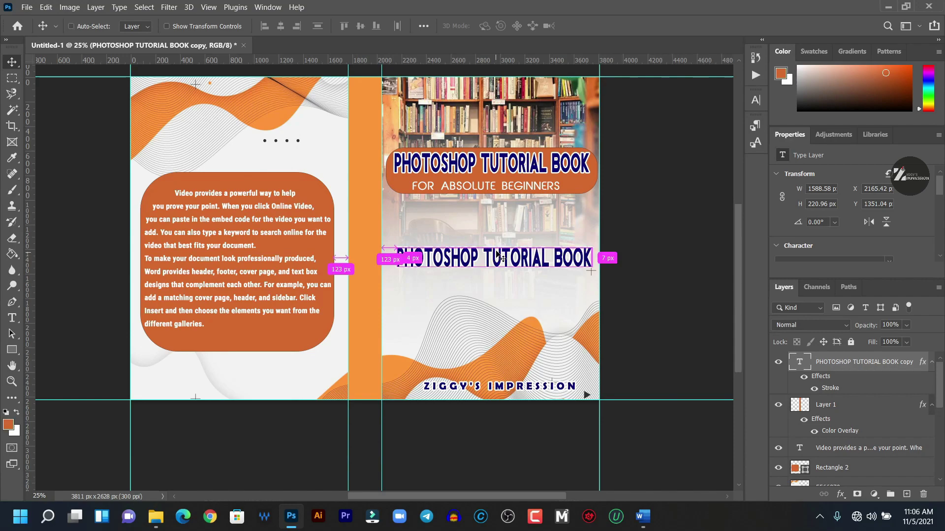
# Rotate the title copy 90° clockwise, scale its height to 74.03%, and place it on the upper spine at about X 1819, Y 58.5 px.
pyautogui.hotkey('ctrl', 't')
pyautogui.rightClick(499, 256)
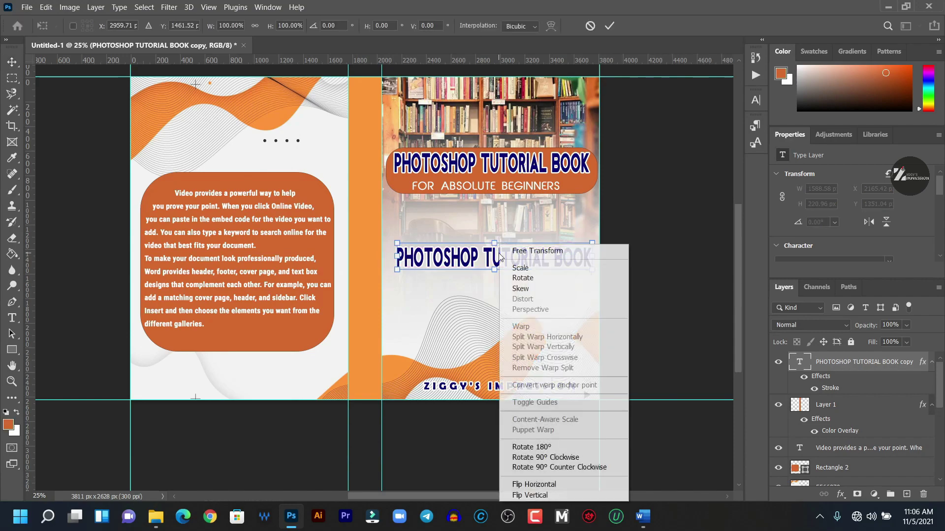
pyautogui.click(561, 459)
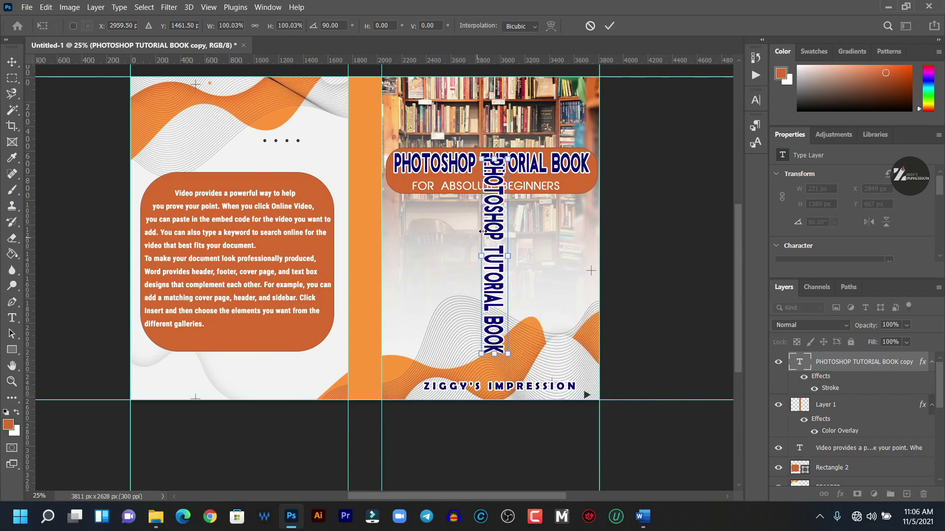
pyautogui.moveTo(504, 253); pyautogui.dragTo(374, 181)
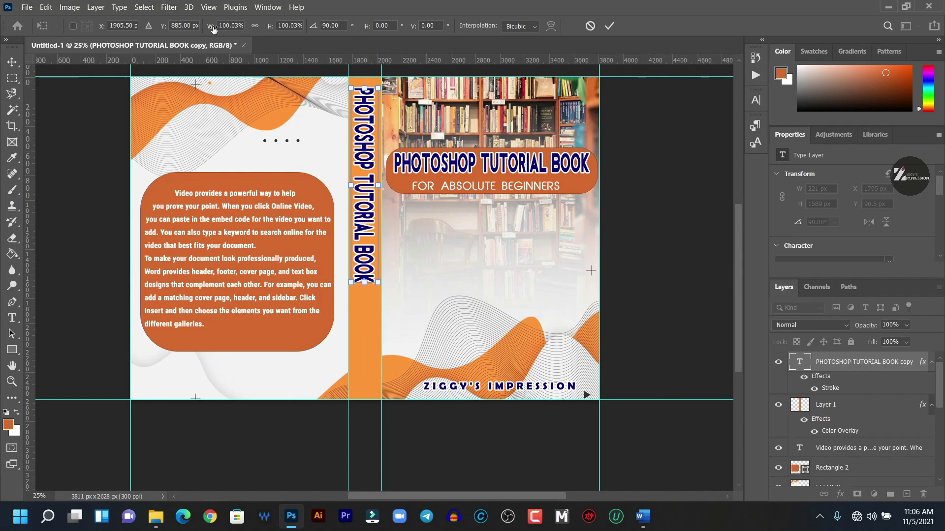
pyautogui.moveTo(266, 29); pyautogui.dragTo(249, 27)
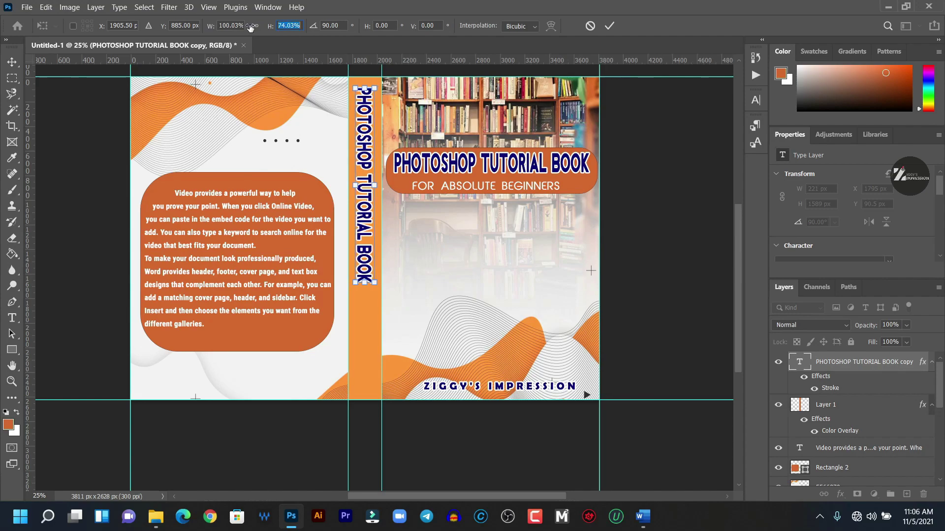
pyautogui.click(610, 27)
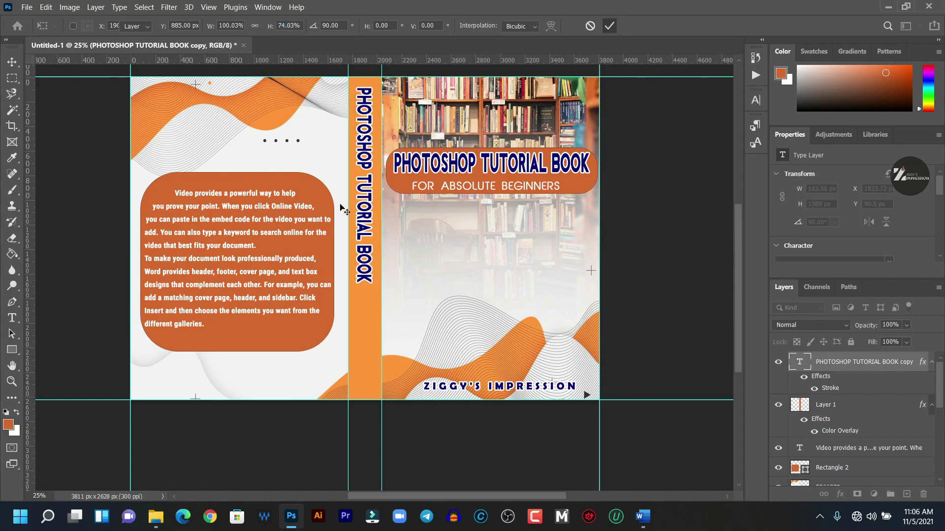
pyautogui.moveTo(375, 207); pyautogui.dragTo(372, 206)
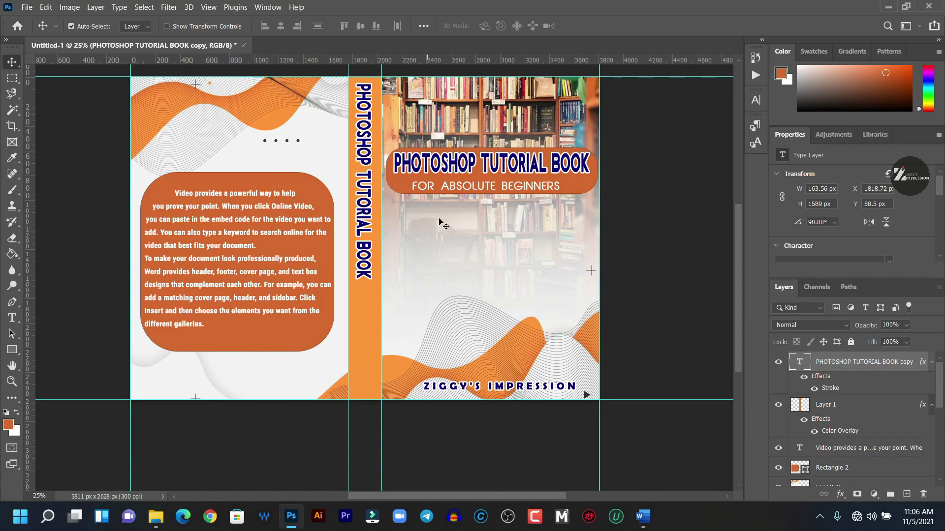
# Duplicate the front-cover subtitle FOR ABSOLUTE BEGINNERS at the top of the layer stack and move the copy to about X 1808, Y 1953 px.
pyautogui.click(515, 188)
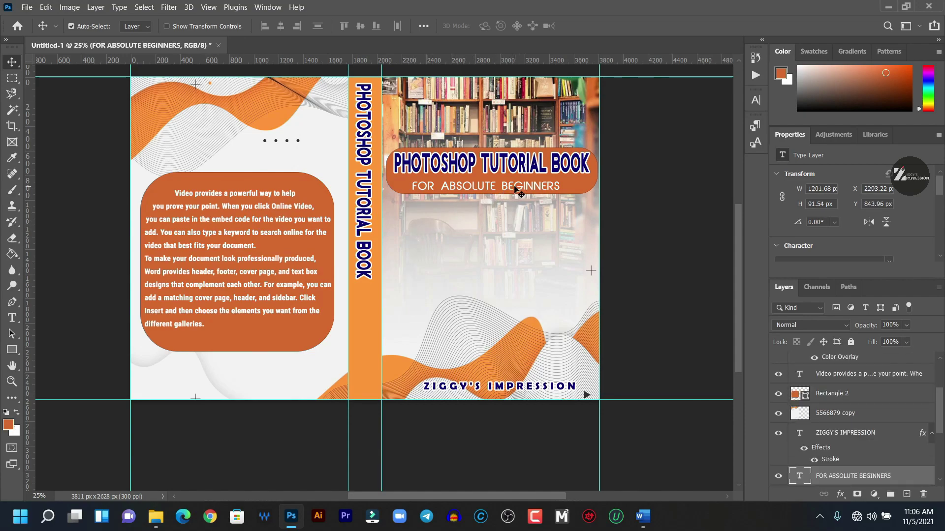
pyautogui.moveTo(881, 475); pyautogui.dragTo(865, 363)
pyautogui.moveTo(473, 186); pyautogui.dragTo(412, 321)
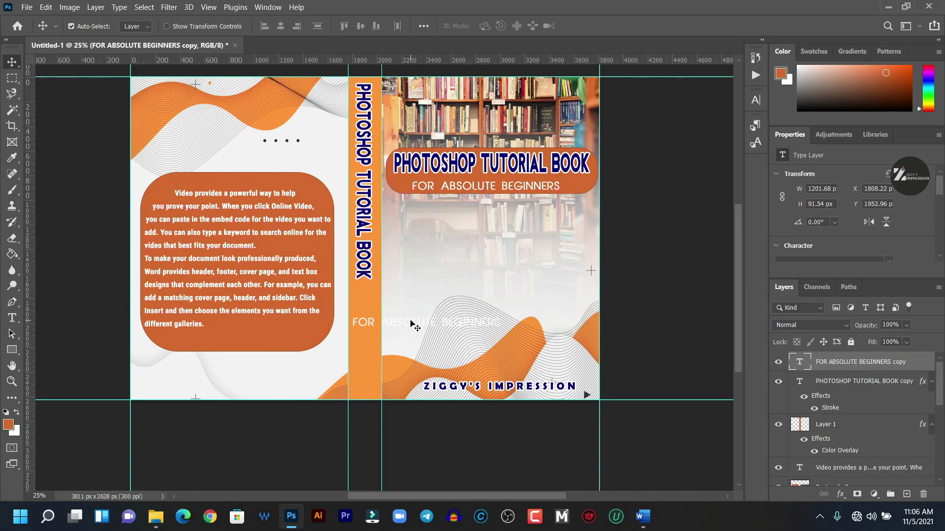
# Rotate the subtitle copy 90° clockwise, scale its width to 74.03%, and place it on the lower spine at about X 1838, Y 1653 px.
pyautogui.press('ctrl')
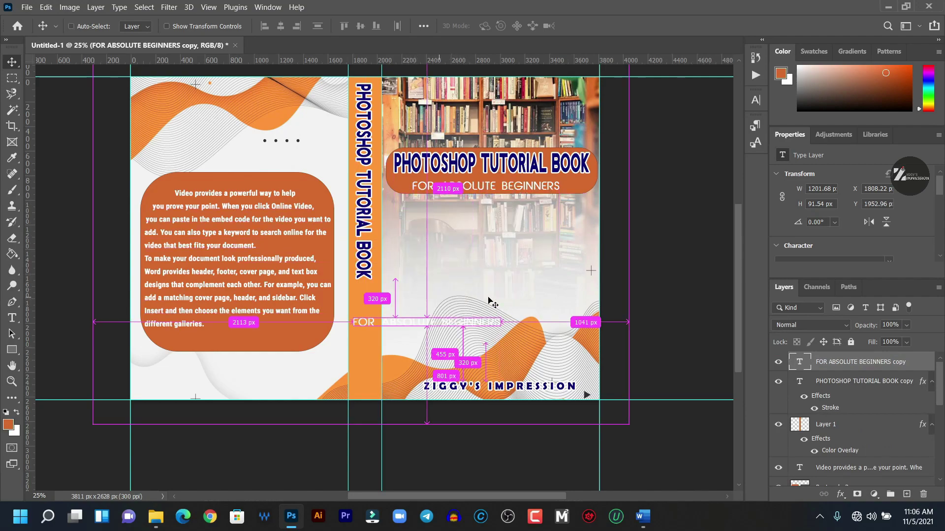
pyautogui.hotkey('ctrl', 't')
pyautogui.rightClick(478, 325)
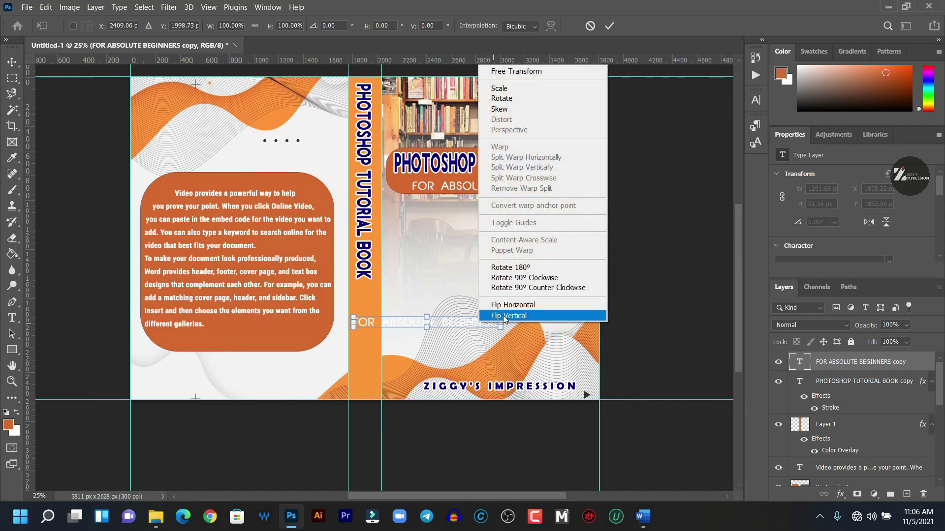
pyautogui.click(524, 279)
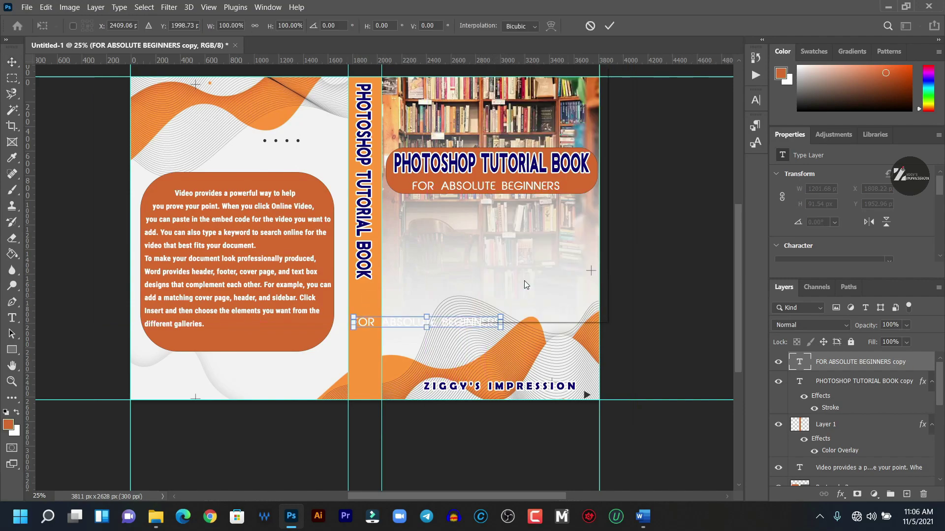
pyautogui.moveTo(426, 351); pyautogui.dragTo(365, 393)
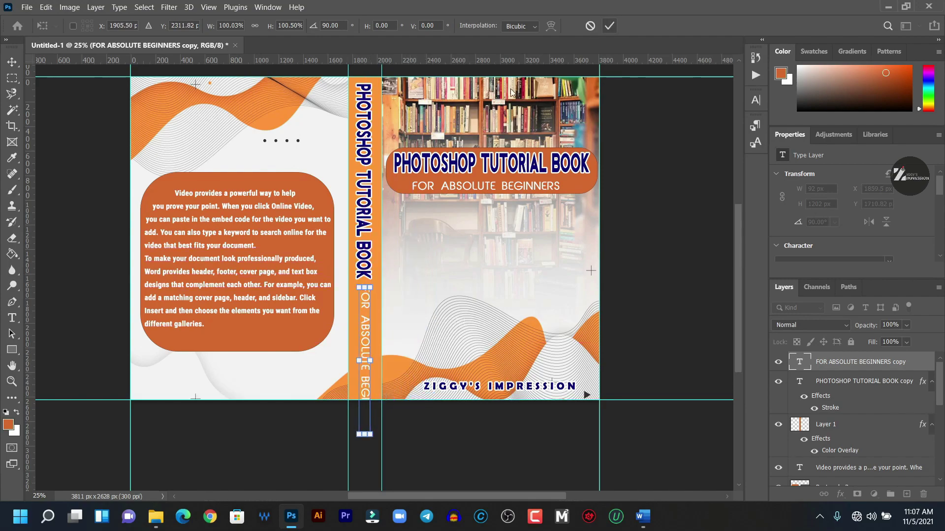
pyautogui.moveTo(208, 28); pyautogui.dragTo(191, 25)
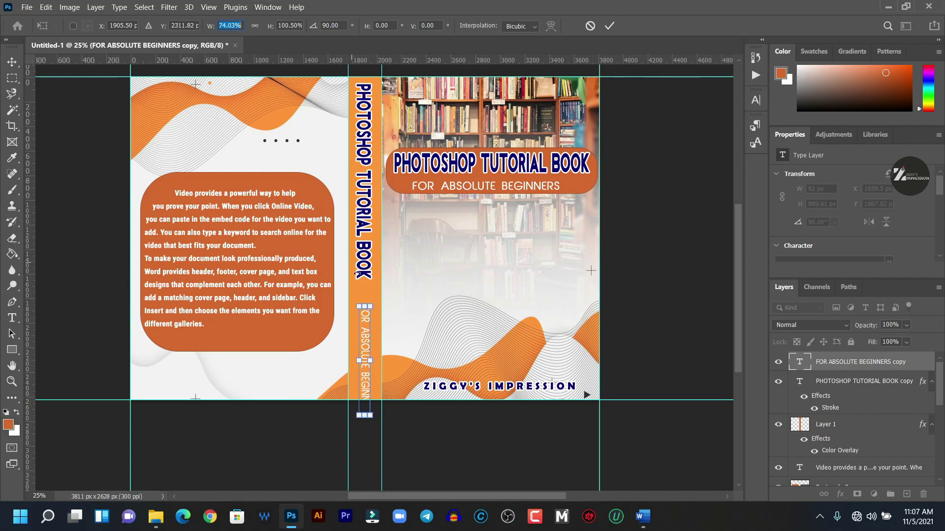
pyautogui.moveTo(367, 339); pyautogui.dragTo(363, 320)
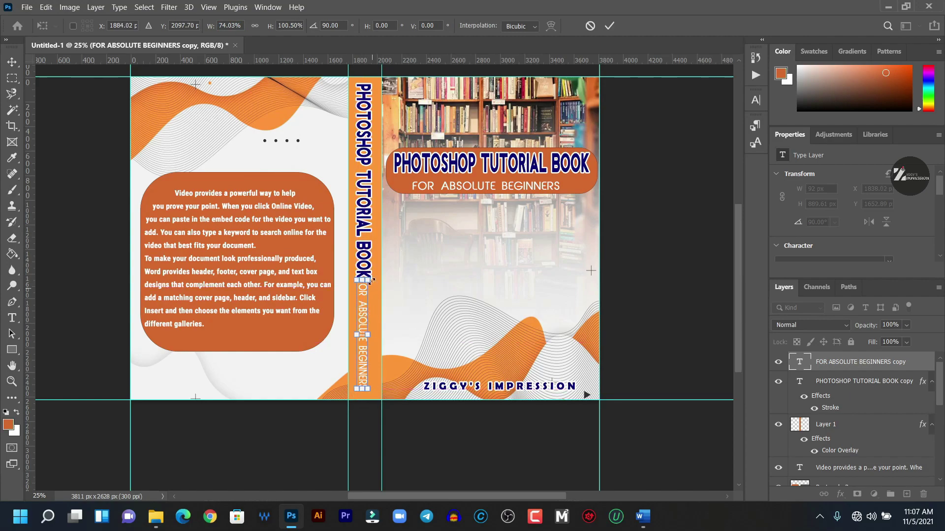
pyautogui.click(613, 26)
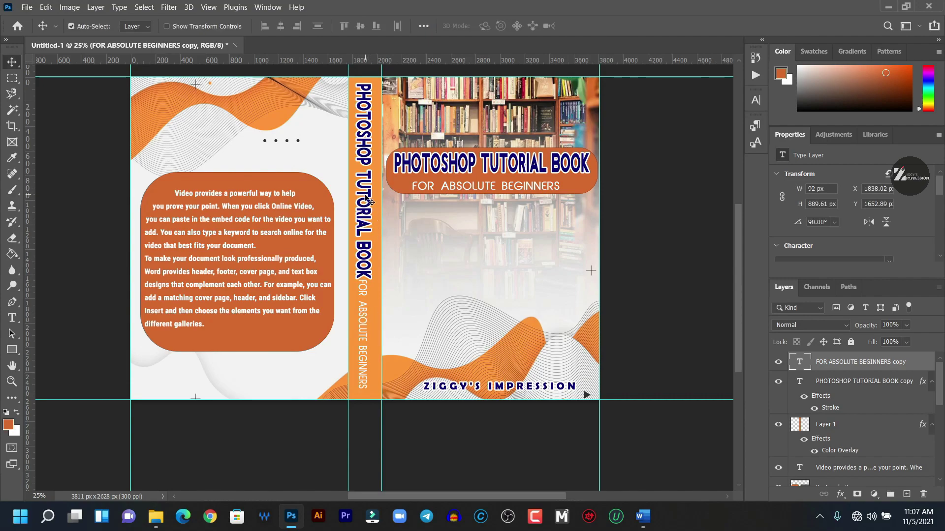
# Nudge the spine title PHOTOSHOP TUTORIAL BOOK upward to Y 34.5 px.
pyautogui.click(365, 196)
pyautogui.press('Up')
pyautogui.press('Up')
pyautogui.press('Up')
pyautogui.press('Up')
pyautogui.press('Up')
pyautogui.press('Up')
pyautogui.press('Up')
pyautogui.press('Up')
pyautogui.press('Up')
pyautogui.press('Up')
pyautogui.press('Up')
pyautogui.press('Up')
pyautogui.press('Up')
pyautogui.press('Up')
pyautogui.press('Up')
pyautogui.press('Up')
pyautogui.press('Up')
pyautogui.press('Up')
pyautogui.press('Up')
pyautogui.press('Up')
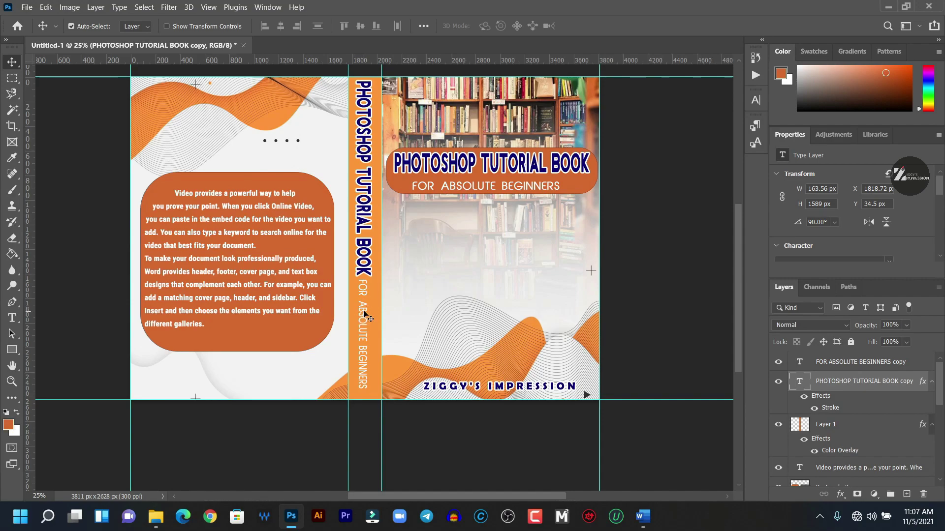
# Nudge the spine subtitle FOR ABSOLUTE BEGINNERS downward to about Y 1693 px.
pyautogui.click(365, 315)
pyautogui.press('Down')
pyautogui.press('Down')
pyautogui.press('Down')
pyautogui.press('Down')
pyautogui.press('Down')
pyautogui.press('Down')
pyautogui.press('Down')
pyautogui.press('Down')
pyautogui.press('Down')
pyautogui.press('Down')
pyautogui.press('Down')
pyautogui.press('Down')
pyautogui.press('Down')
pyautogui.press('Down')
pyautogui.press('Down')
pyautogui.press('Down')
pyautogui.press('Down')
pyautogui.press('Down')
pyautogui.press('Down')
pyautogui.press('Down')
pyautogui.press('Down')
pyautogui.press('Down')
pyautogui.press('Down')
pyautogui.press('Down')
pyautogui.press('Down')
pyautogui.press('Down')
pyautogui.press('Down')
pyautogui.press('Down')
pyautogui.press('Down')
pyautogui.press('Down')
pyautogui.press('Down')
pyautogui.press('Down')
pyautogui.press('Down')
pyautogui.press('Down')
pyautogui.press('Down')
pyautogui.press('Down')
pyautogui.press('Down')
pyautogui.press('Down')
pyautogui.press('Down')
pyautogui.press('Down')
# Scale the spine subtitle proportionally to 104% and apply the transform.
pyautogui.press('ctrl')
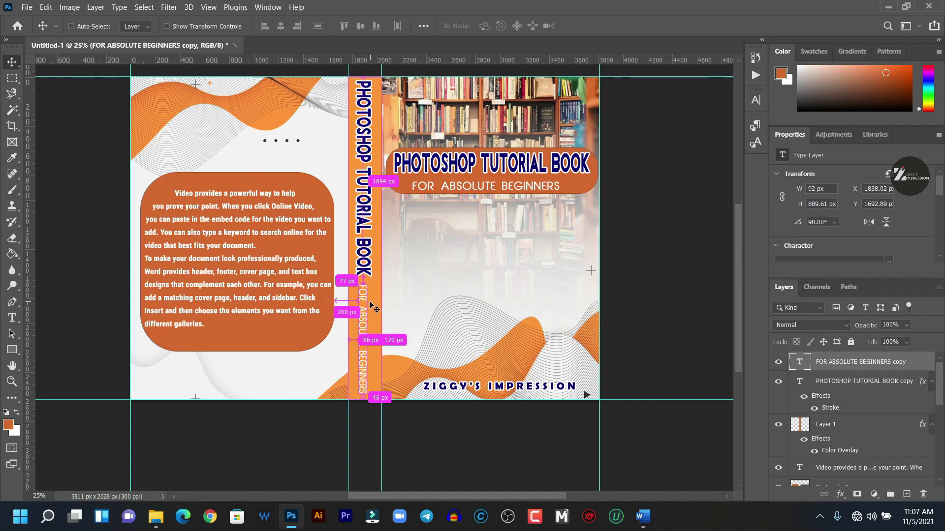
pyautogui.hotkey('ctrl', 't')
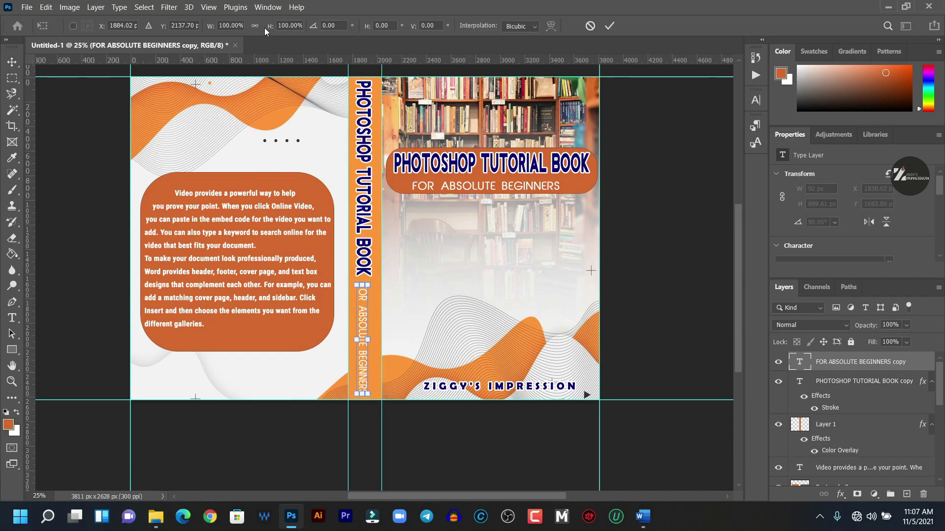
pyautogui.moveTo(267, 27); pyautogui.dragTo(269, 27)
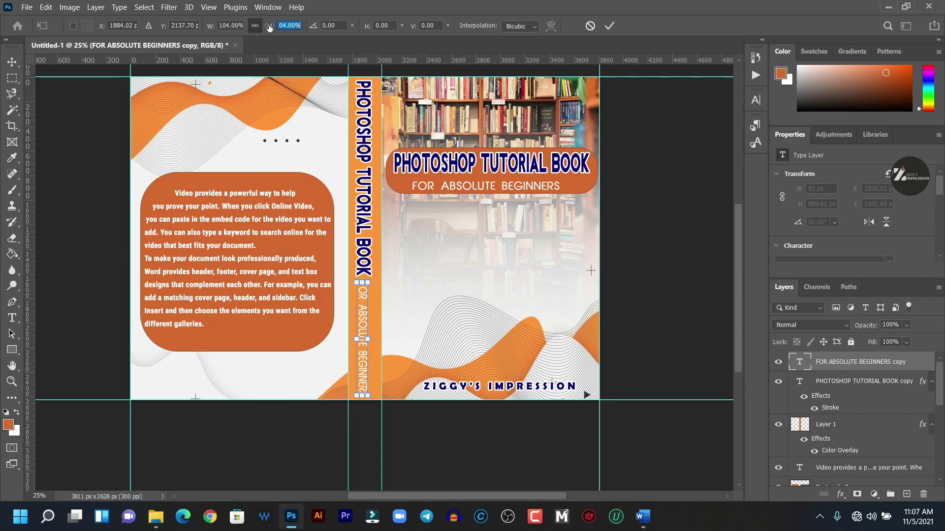
pyautogui.click(610, 26)
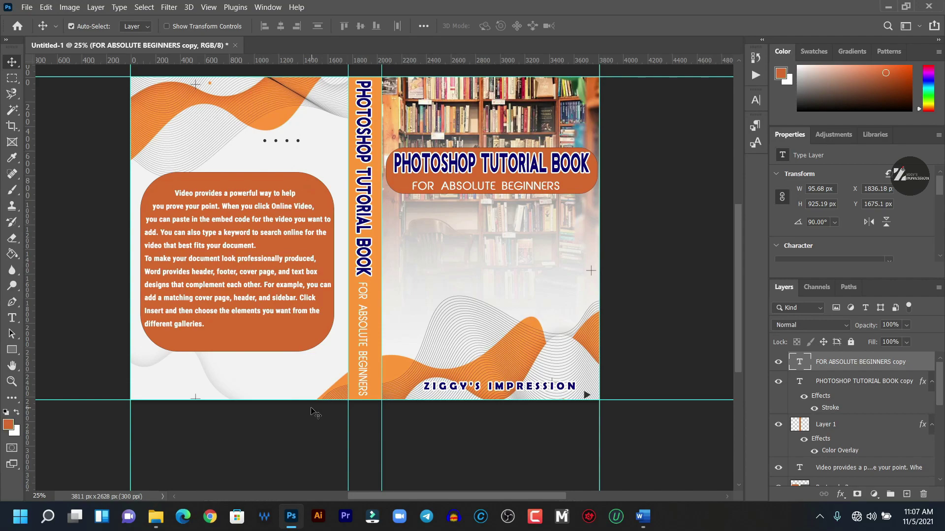
# Place 2021_10_29_16_06_IMG_0149.JPG from the ASSETS folder and size it to about 4406 × 2934 px so it covers the whole back cover.
pyautogui.click(160, 517)
pyautogui.moveTo(413, 271); pyautogui.dragTo(416, 338)
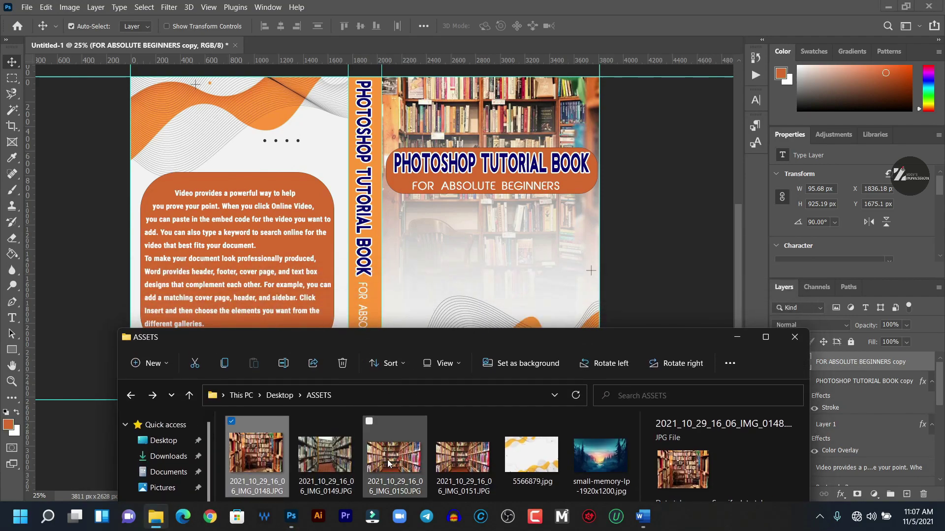
pyautogui.moveTo(339, 465); pyautogui.dragTo(262, 151)
pyautogui.moveTo(522, 236); pyautogui.dragTo(346, 215)
pyautogui.moveTo(178, 371); pyautogui.dragTo(178, 418)
pyautogui.click(609, 25)
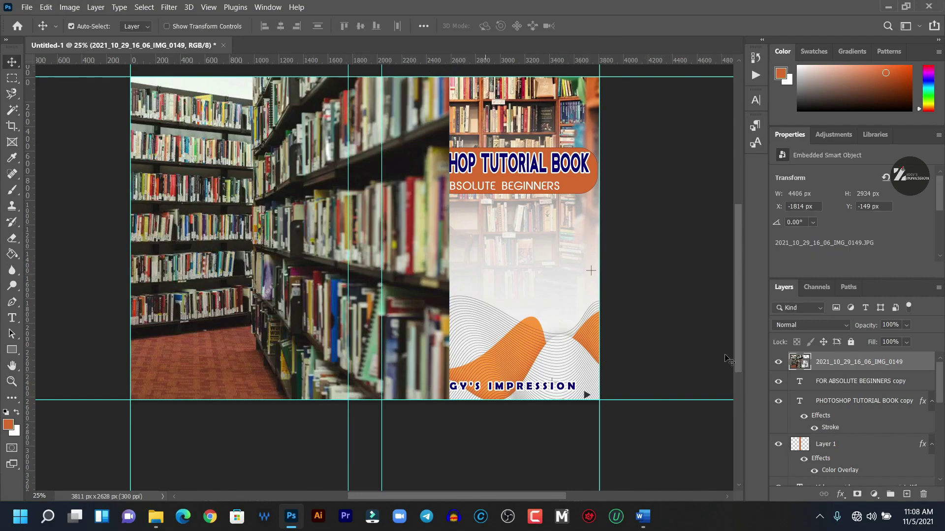
# Rasterize the placed library photo layer and hide it.
pyautogui.rightClick(791, 368)
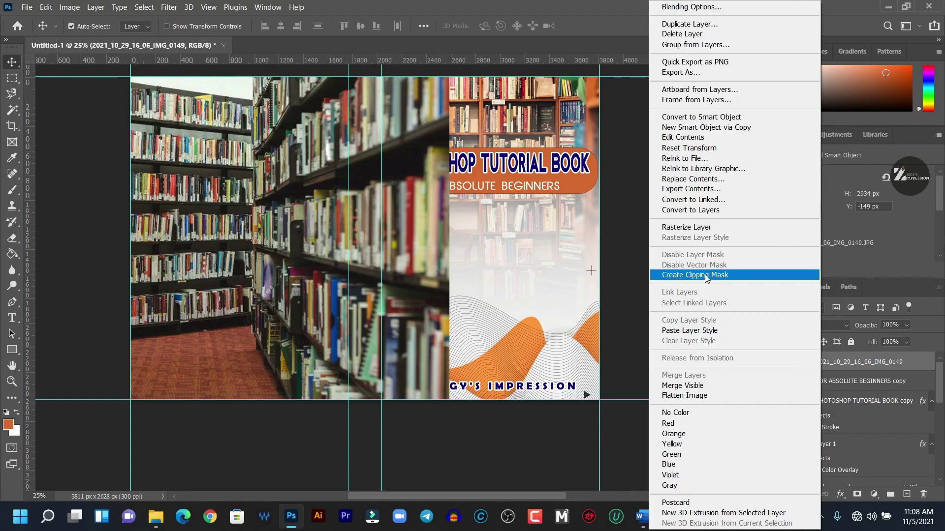
pyautogui.click(689, 228)
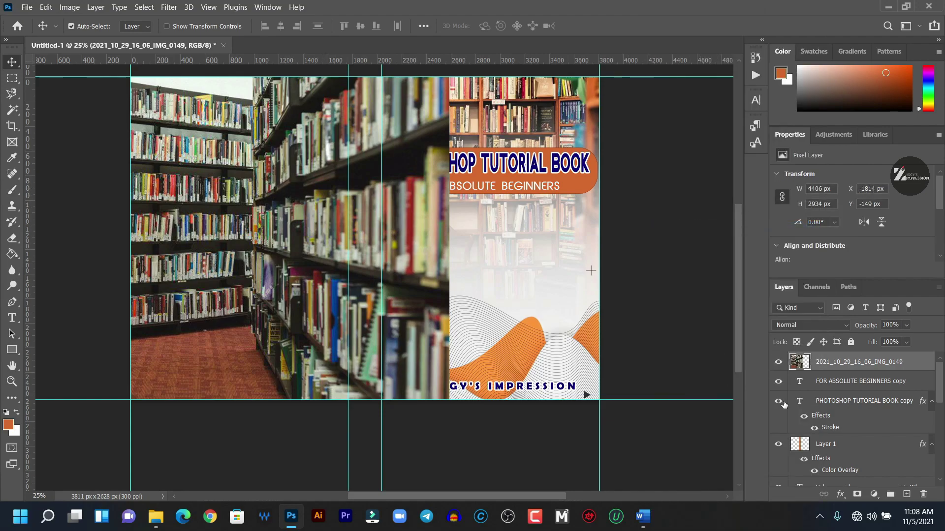
pyautogui.click(778, 362)
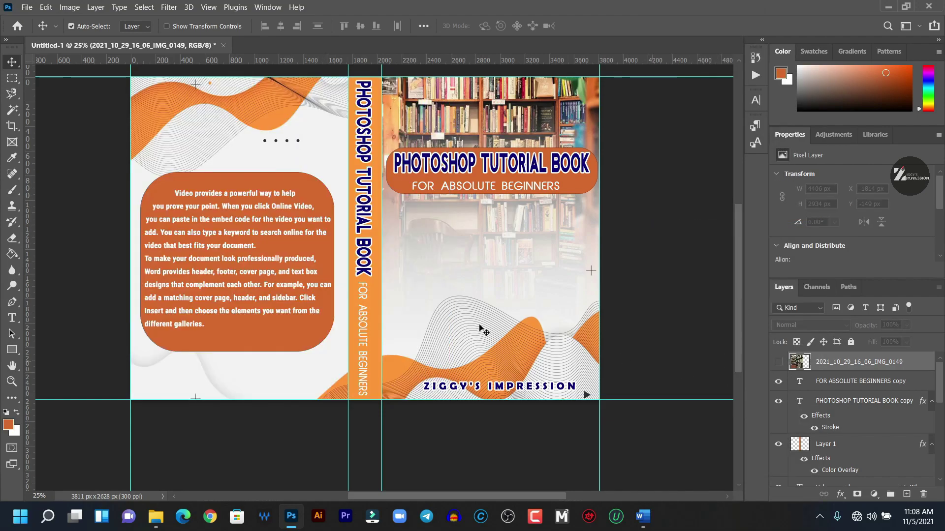
# Move the hidden library photo layer directly above the back-cover background layer 5566879 copy, below Rectangle 2.
pyautogui.click(271, 375)
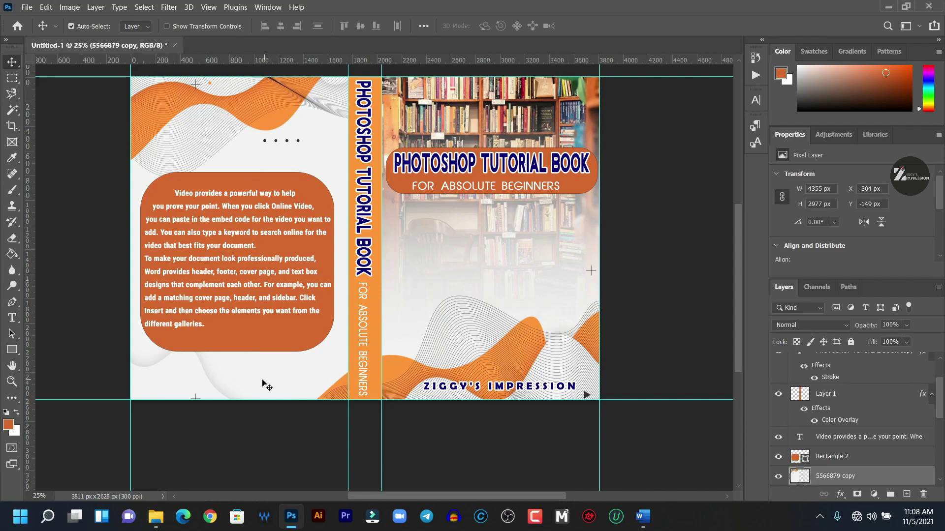
pyautogui.scroll(1, 873, 438)
pyautogui.scroll(-1, 872, 437)
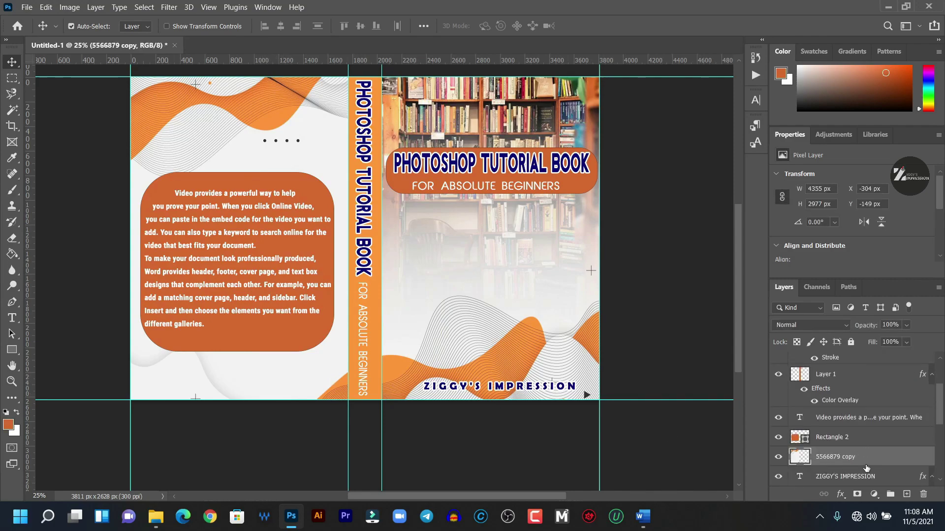
pyautogui.scroll(3, 863, 457)
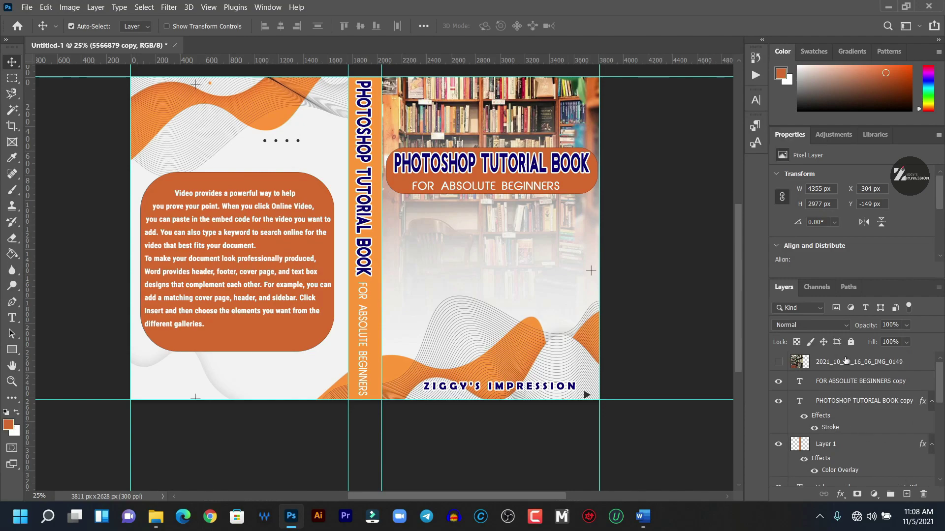
pyautogui.moveTo(845, 363); pyautogui.dragTo(850, 411)
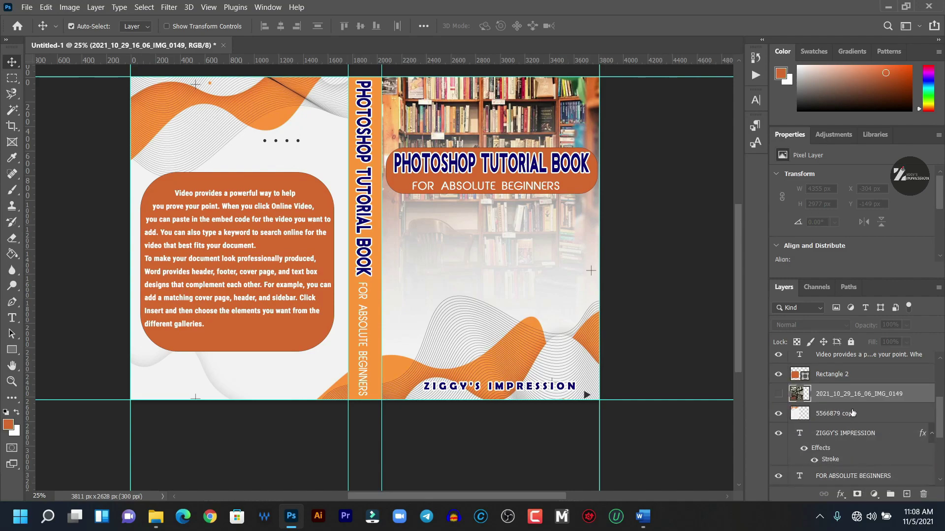
# Show the library photo layer and clip it to the 5566879 copy layer with a clipping mask.
pyautogui.click(861, 420)
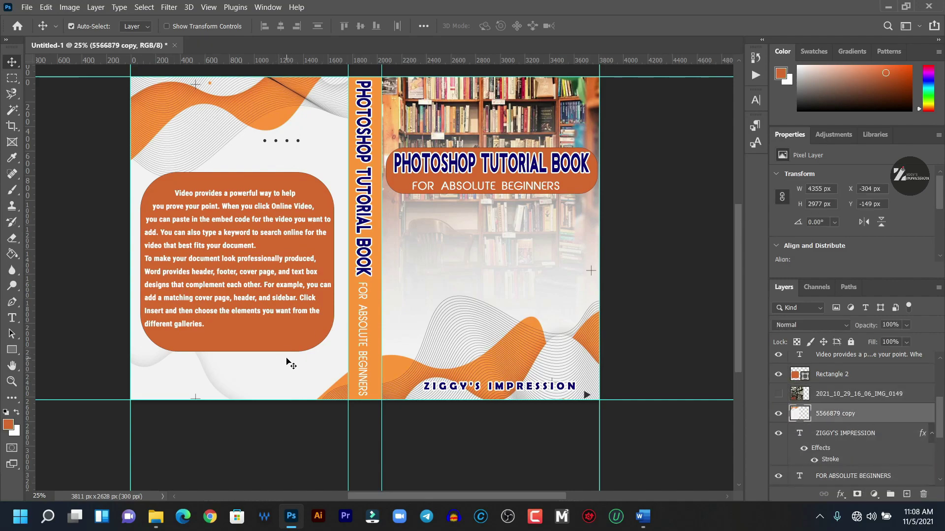
pyautogui.click(778, 394)
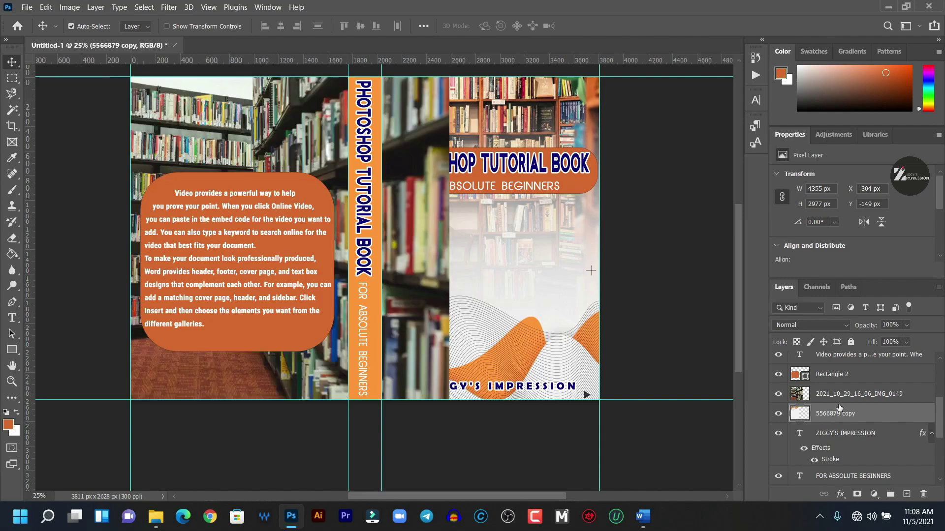
pyautogui.click(849, 397)
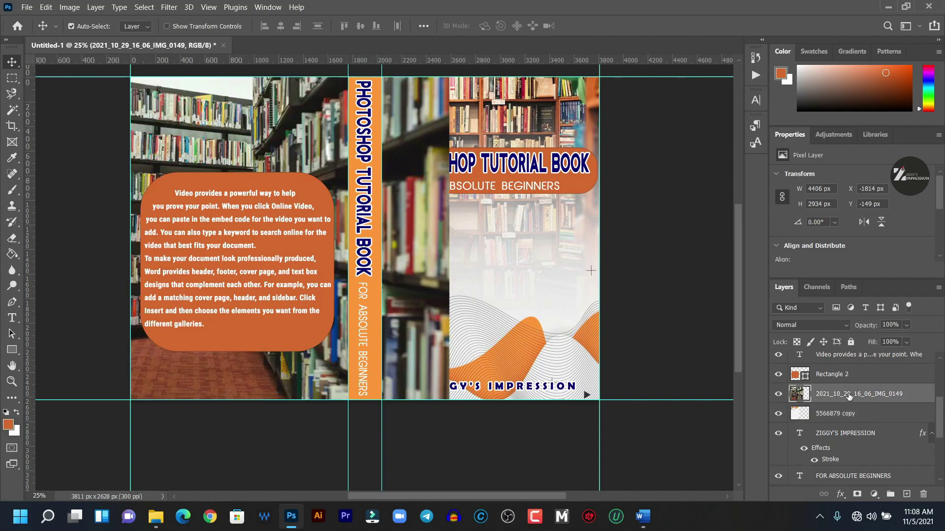
pyautogui.rightClick(848, 396)
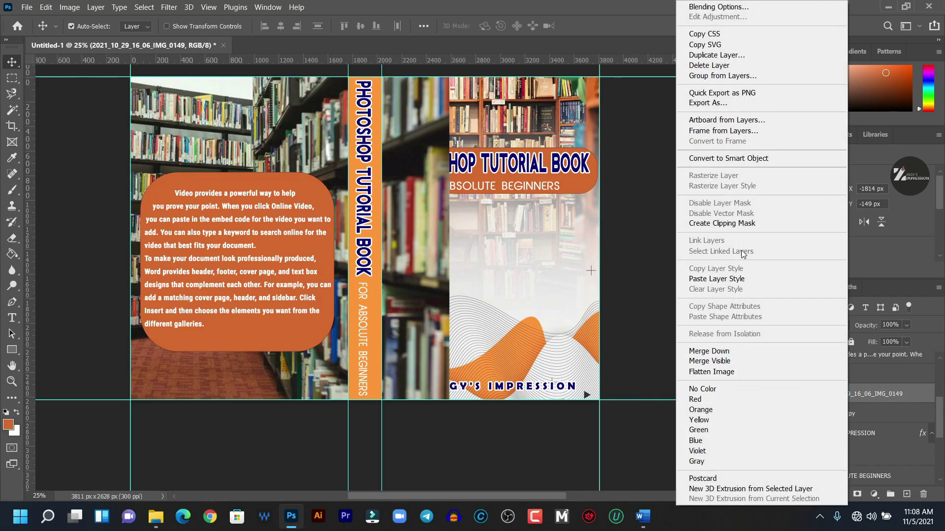
pyautogui.click(733, 224)
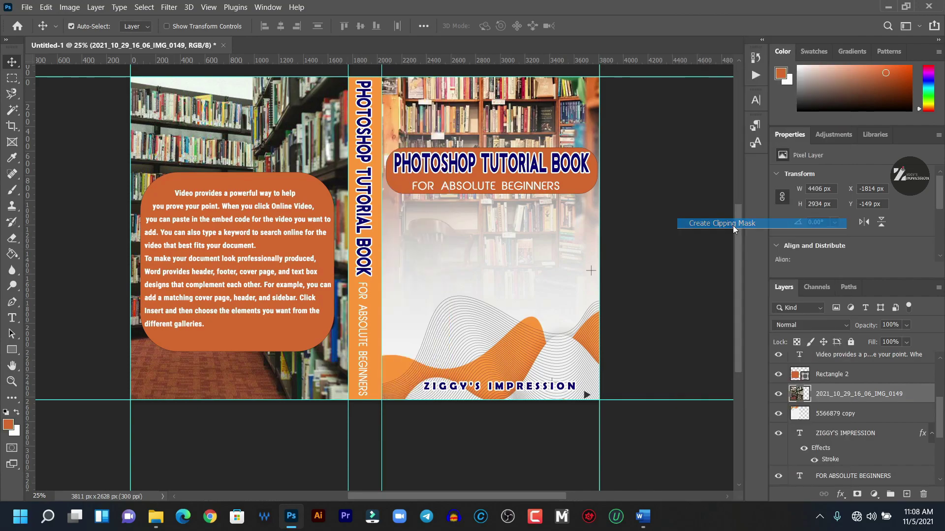
# Preview blend modes on the clipped library photo, keep Normal, and set the layer opacity to 20%.
pyautogui.click(847, 326)
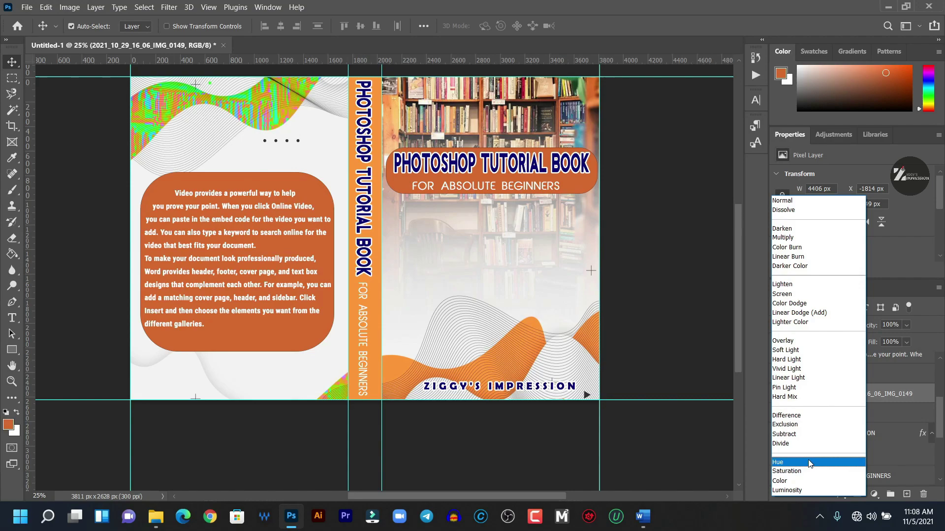
pyautogui.click(811, 200)
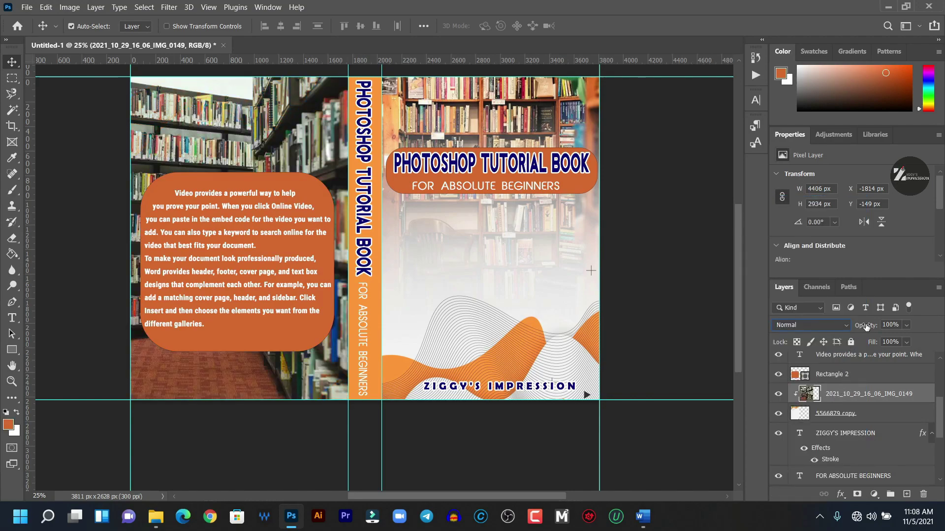
pyautogui.moveTo(866, 327); pyautogui.dragTo(815, 324)
pyautogui.click(889, 325)
pyautogui.write('20')
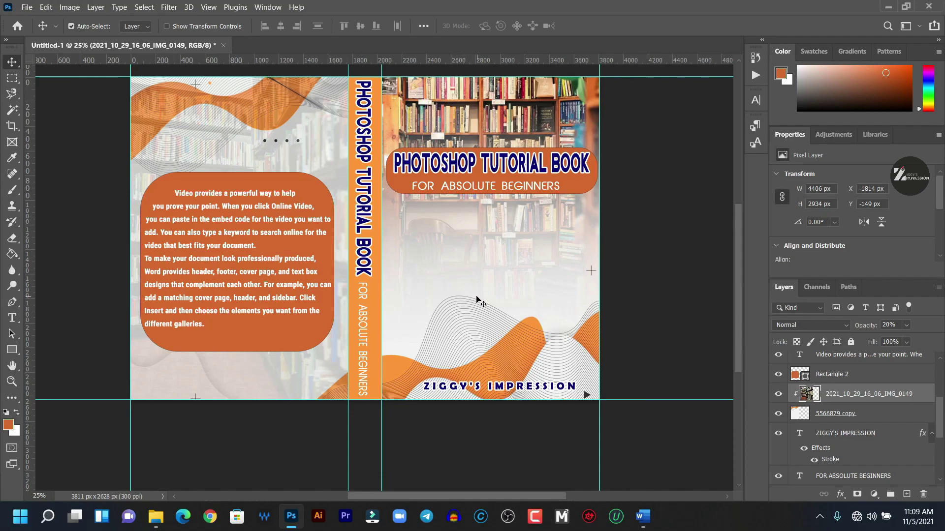
pyautogui.click(17, 385)
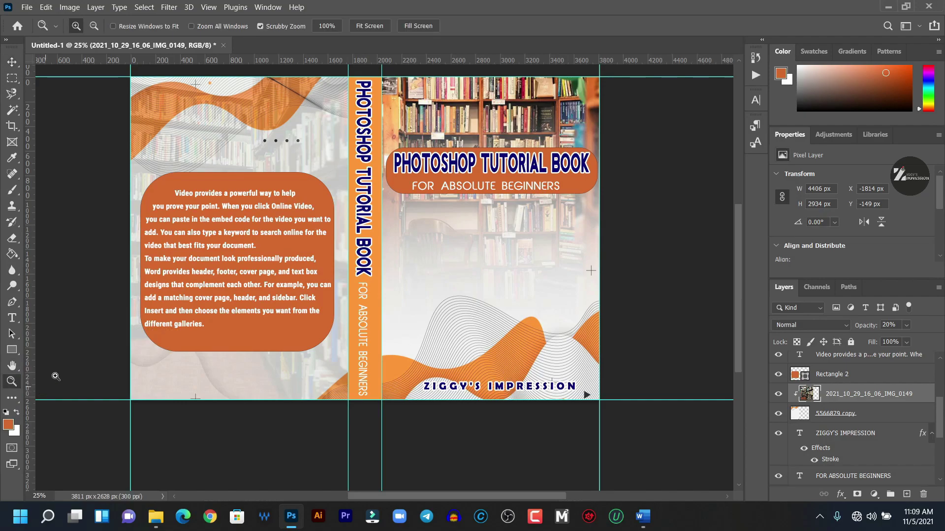
pyautogui.click(370, 27)
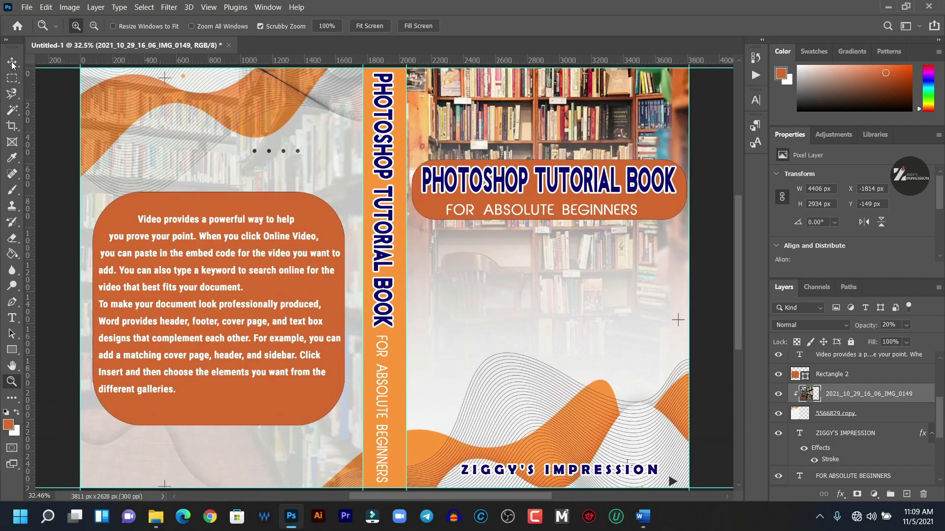
pyautogui.click(16, 63)
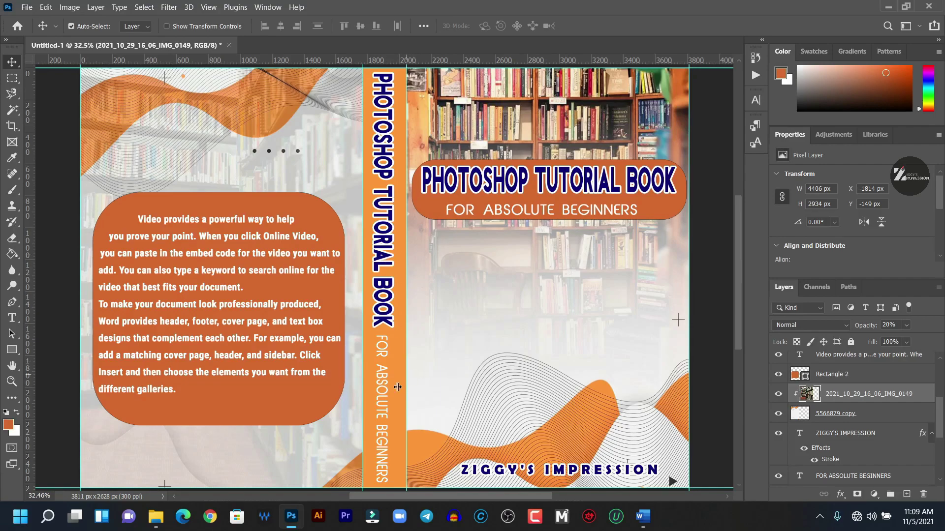
# Open the mockup 2.psd from the downloaded Free_Soft_Cover_Book_Mockups folder and hide its free-psd-templates.com overlay layer.
pyautogui.click(156, 516)
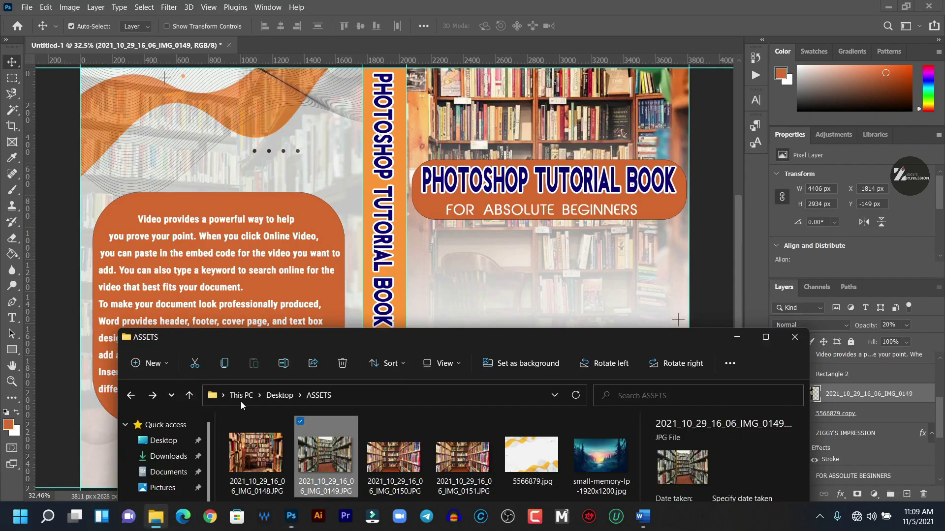
pyautogui.moveTo(410, 334); pyautogui.dragTo(429, 138)
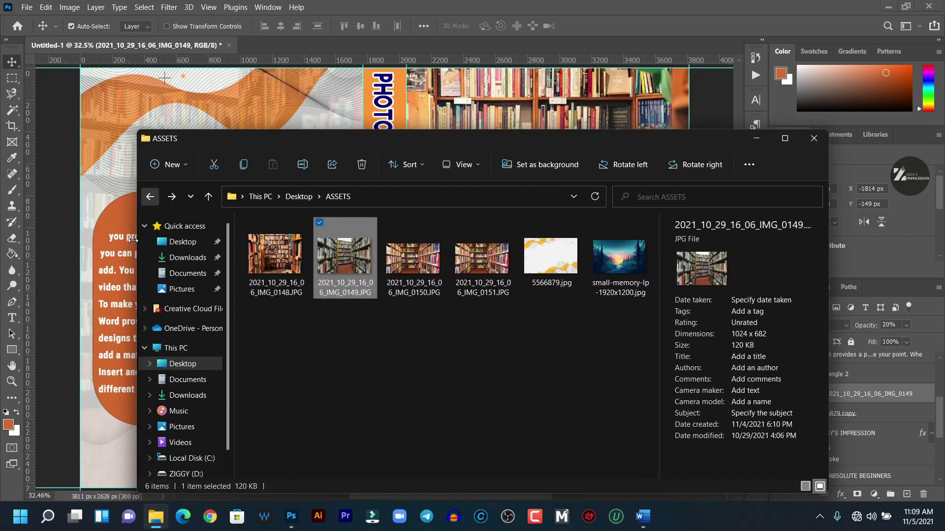
pyautogui.click(186, 258)
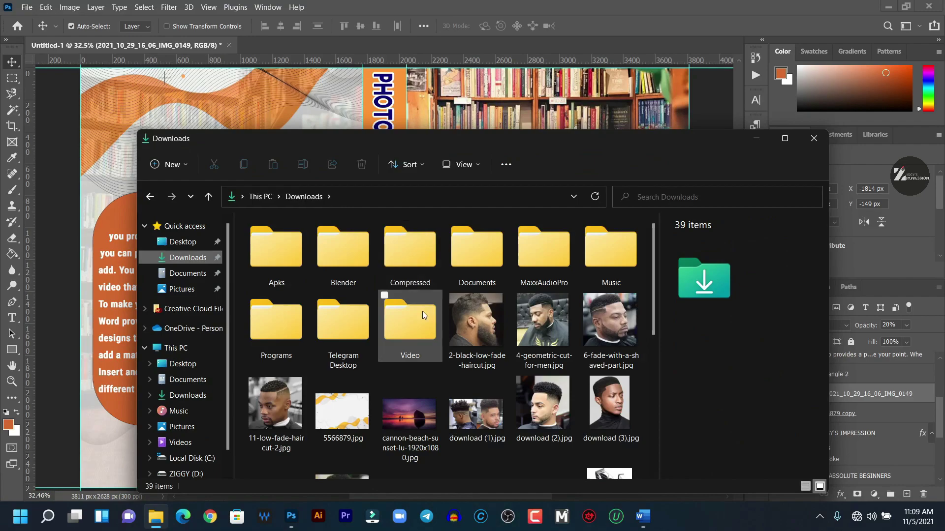
pyautogui.doubleClick(407, 253)
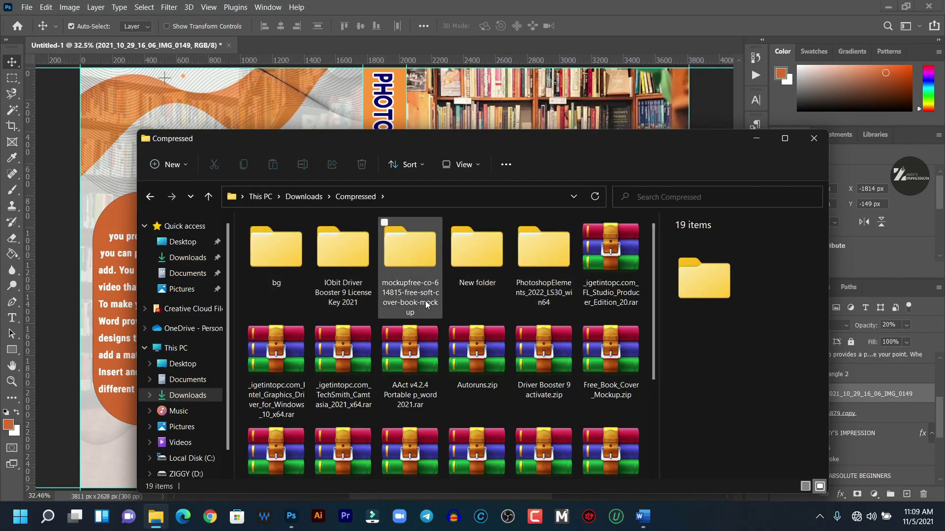
pyautogui.doubleClick(425, 305)
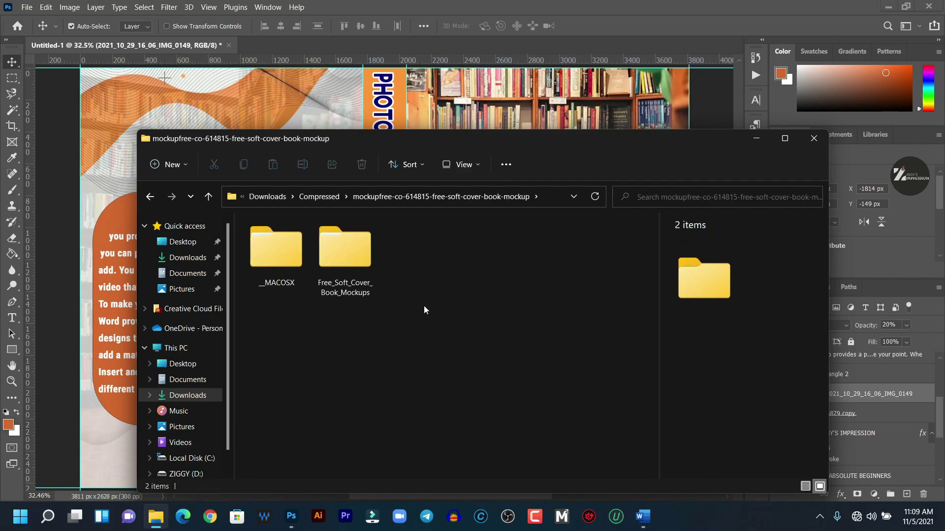
pyautogui.doubleClick(329, 255)
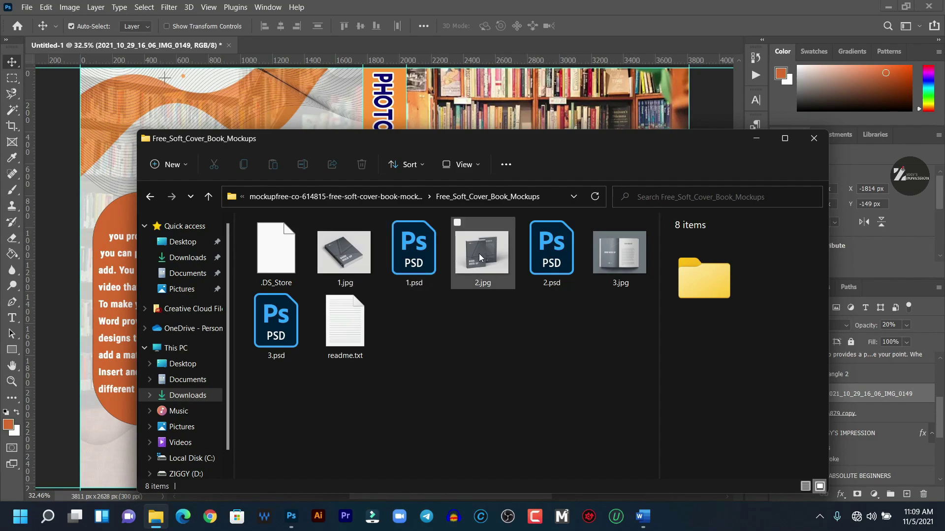
pyautogui.click(548, 249)
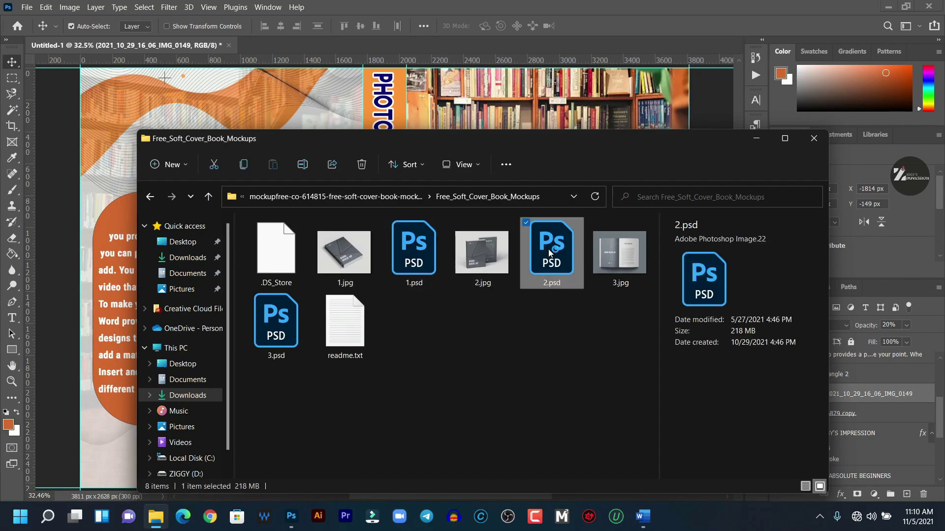
pyautogui.doubleClick(548, 248)
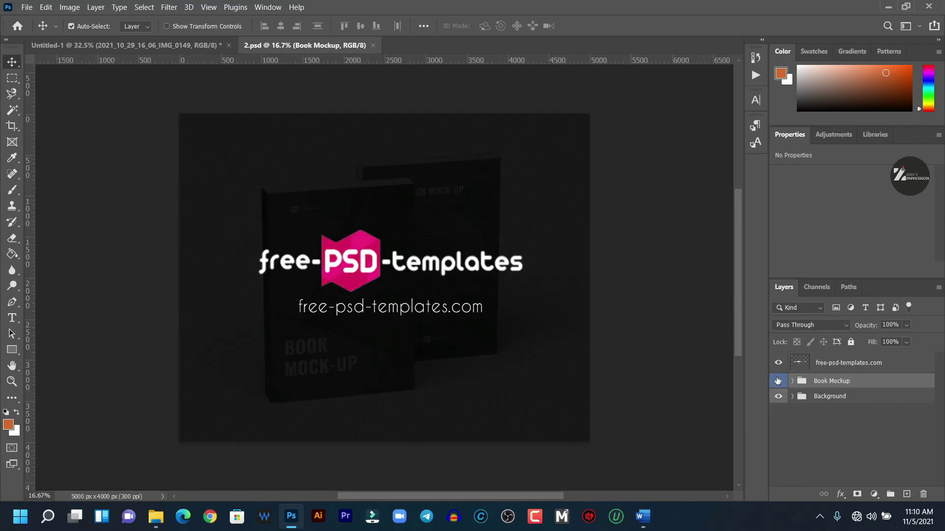
pyautogui.click(778, 363)
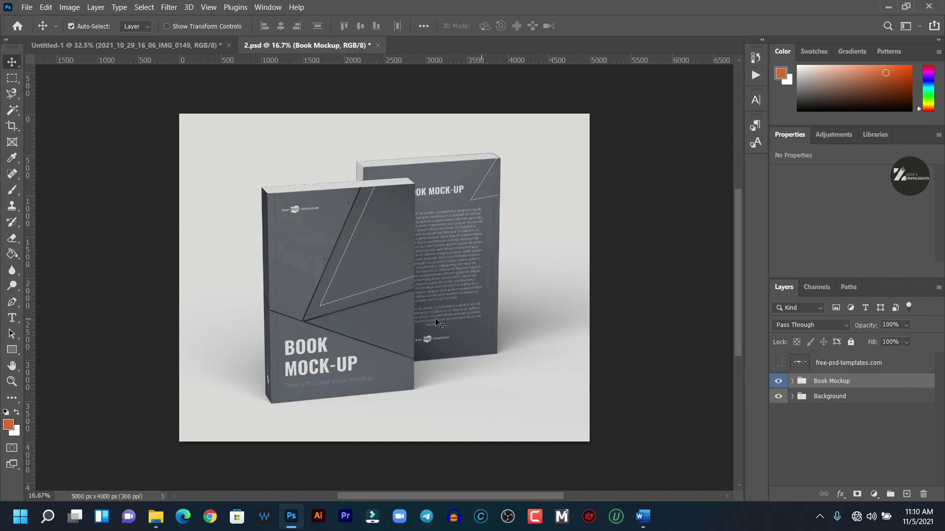
# Set up a Save for Web export of the Untitled-1 book cover in JPEG format at Maximum quality.
pyautogui.click(181, 46)
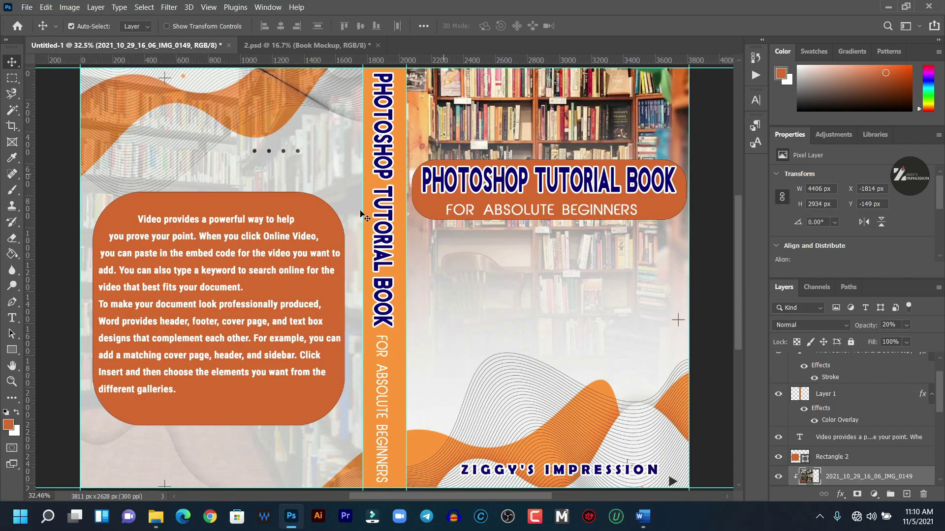
pyautogui.click(32, 11)
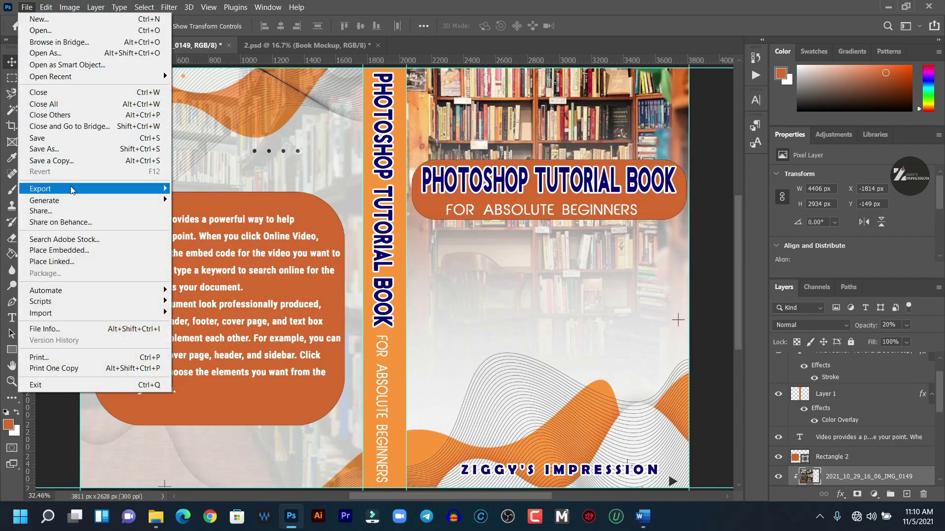
pyautogui.moveTo(72, 190)
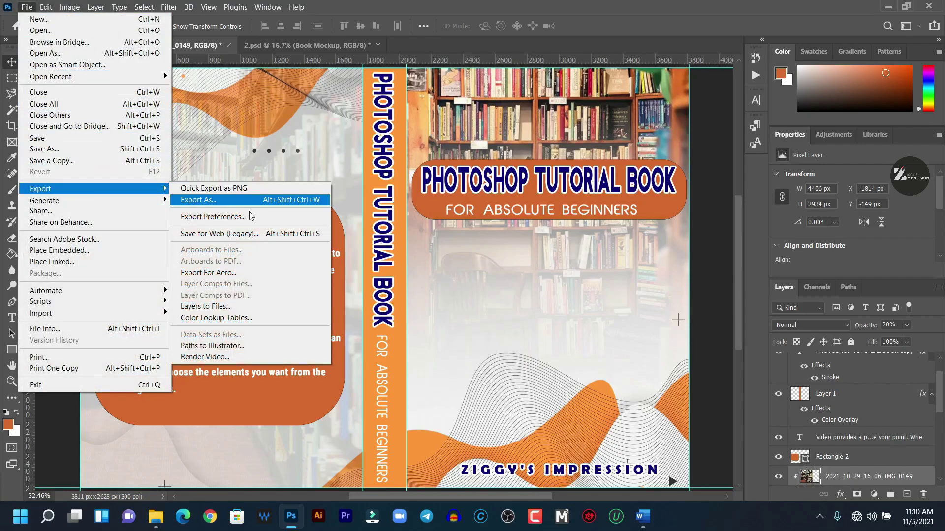
pyautogui.click(250, 233)
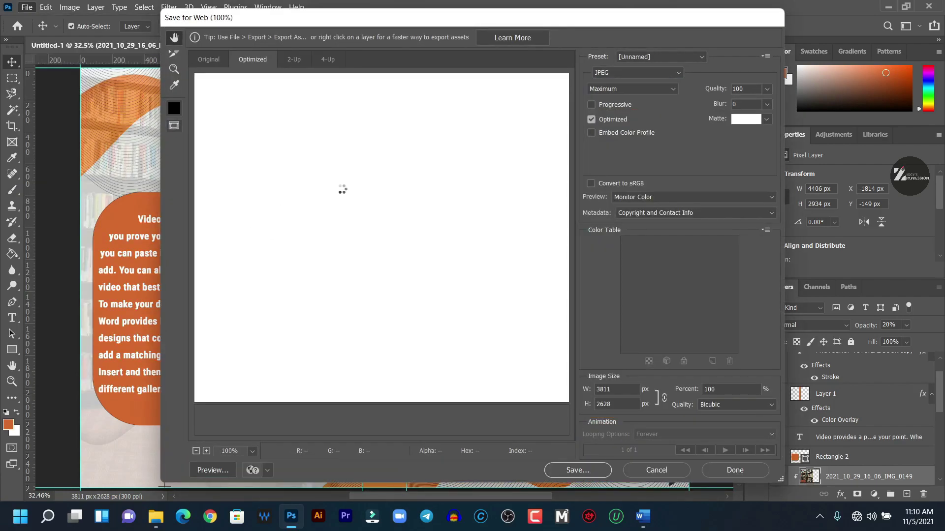
pyautogui.rightClick(359, 164)
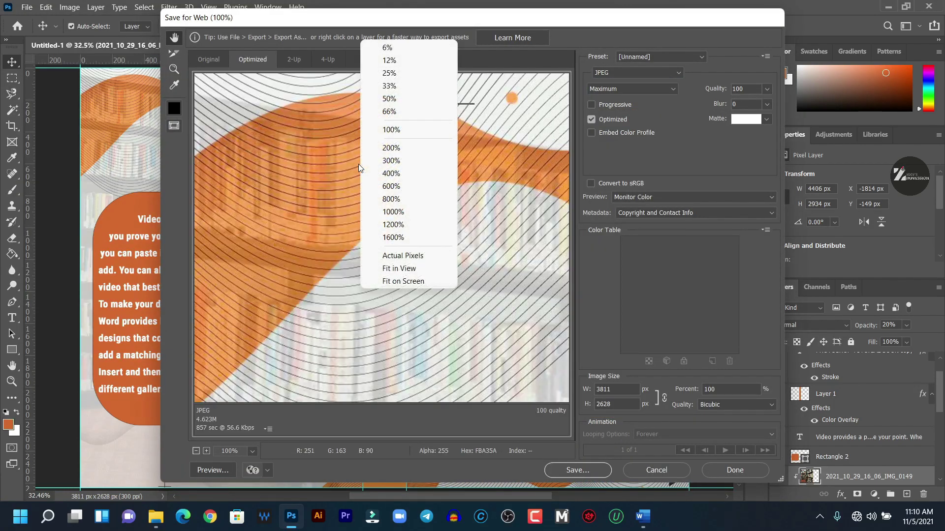
pyautogui.click(389, 60)
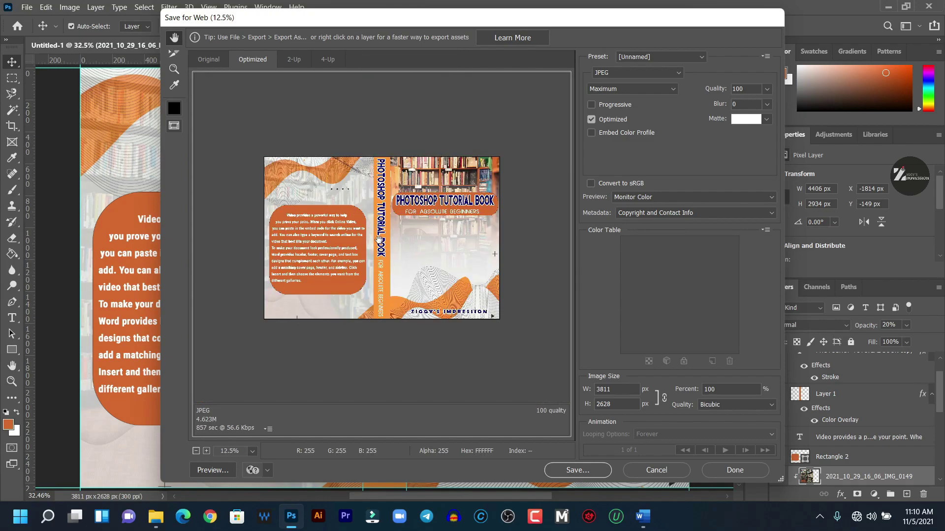
pyautogui.click(678, 74)
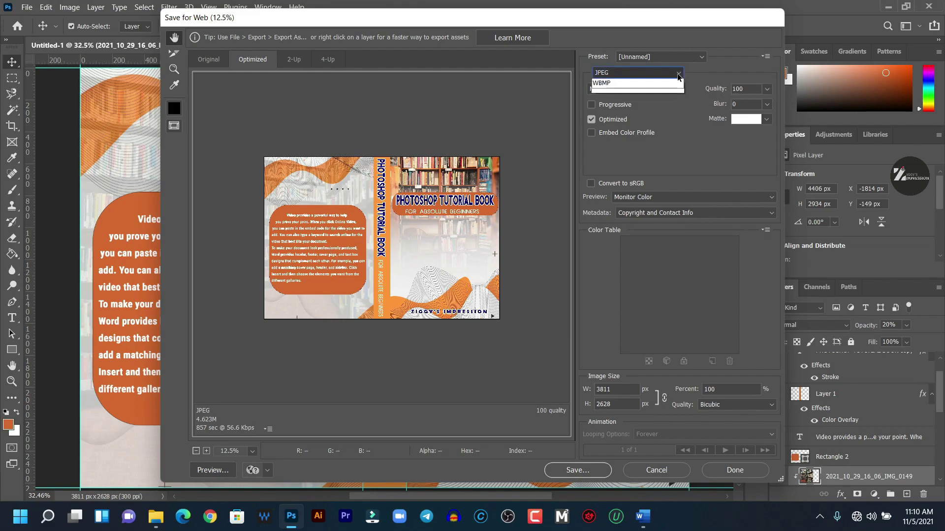
pyautogui.click(645, 94)
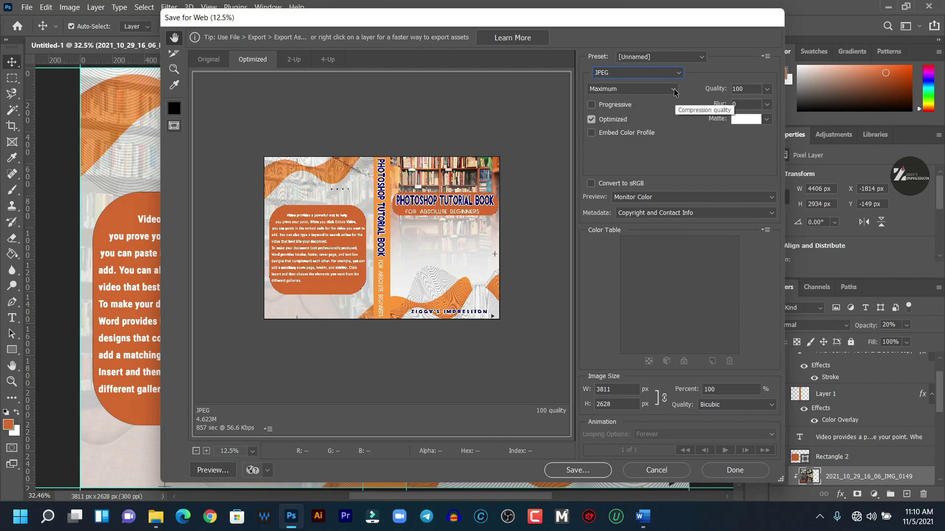
# Save the exported cover image as BOOKCOVER in the ASSETS folder on the desktop.
pyautogui.click(584, 471)
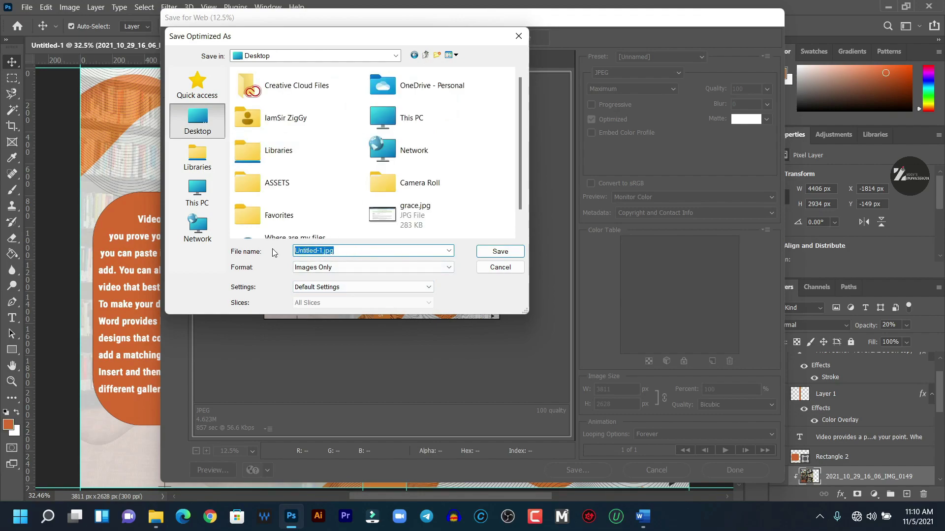
pyautogui.write('B')
pyautogui.press('BackSpace')
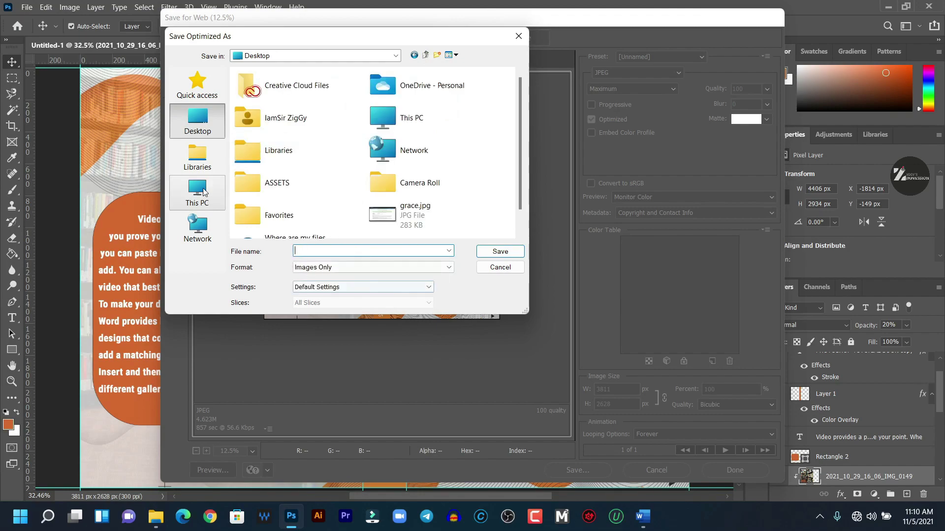
pyautogui.doubleClick(317, 192)
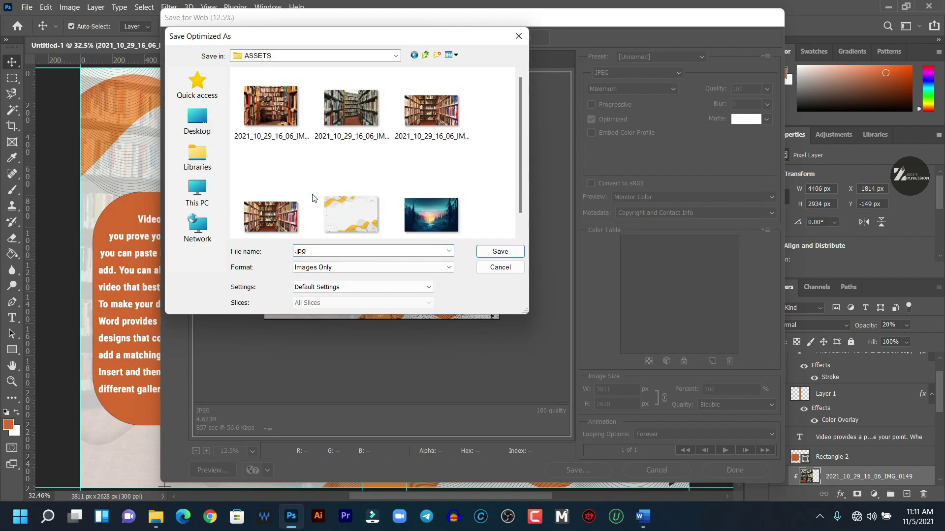
pyautogui.scroll(-1, 490, 187)
pyautogui.moveTo(308, 251); pyautogui.dragTo(268, 255)
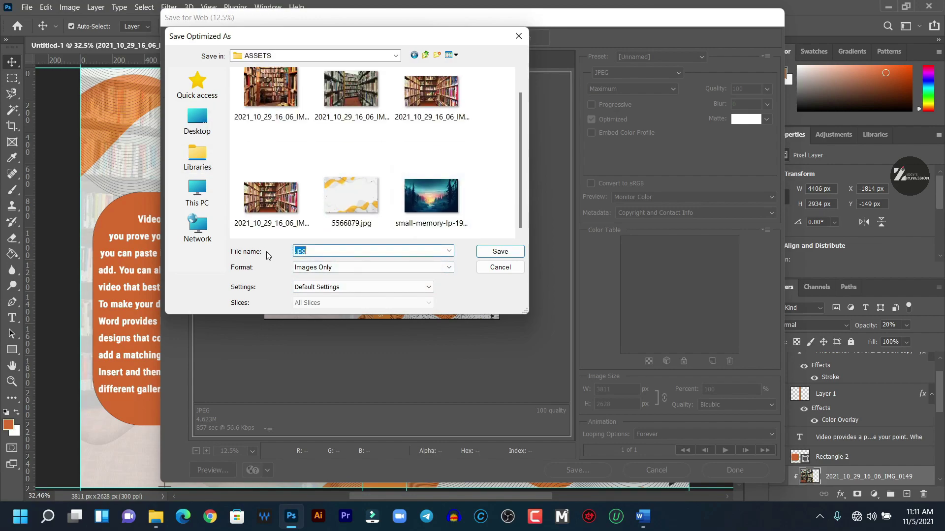
pyautogui.write('BOOKCOVER')
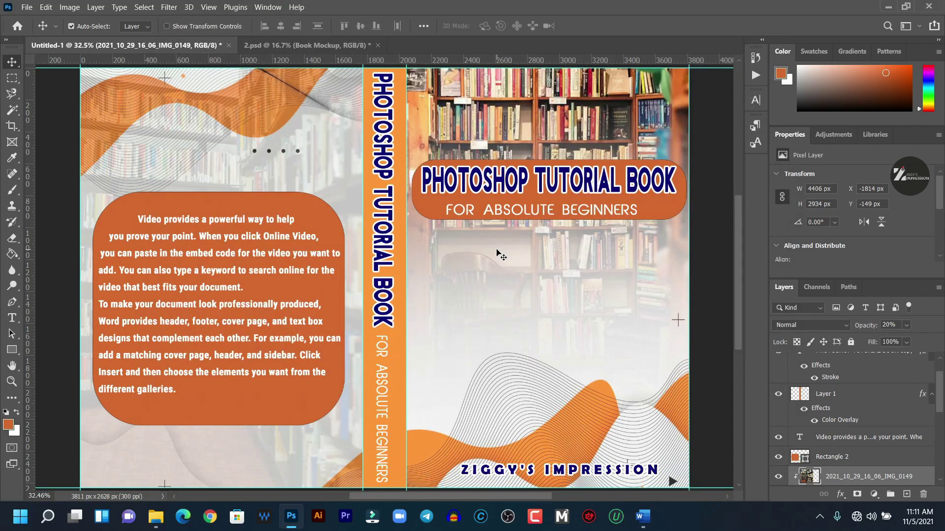
# Open the contents of the Mockup Cover Front - Edit Me smart object from the Book Mockup group in 2.psd.
pyautogui.click(306, 45)
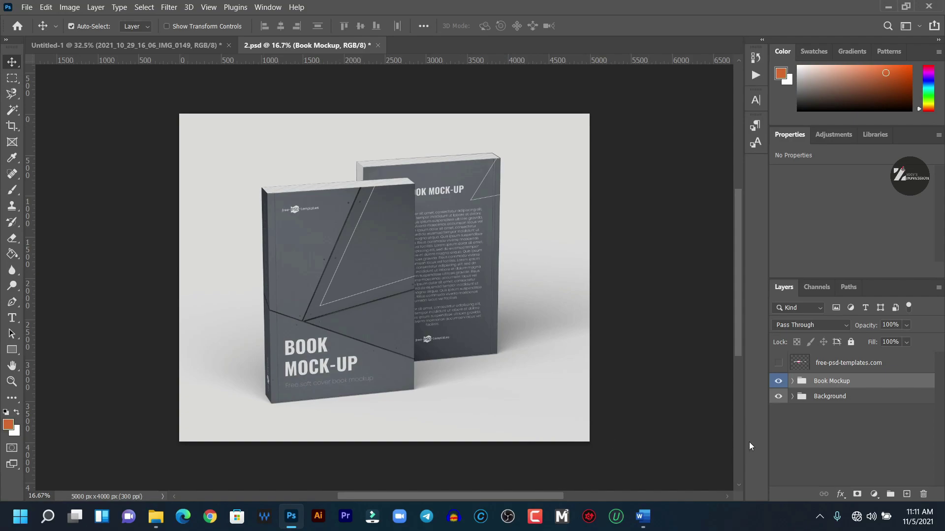
pyautogui.click(791, 382)
pyautogui.scroll(-3, 863, 415)
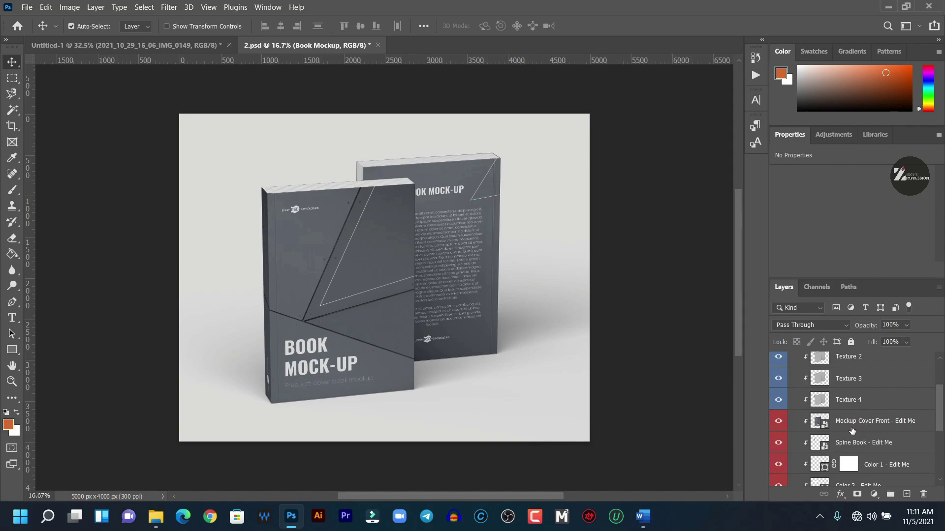
pyautogui.doubleClick(820, 422)
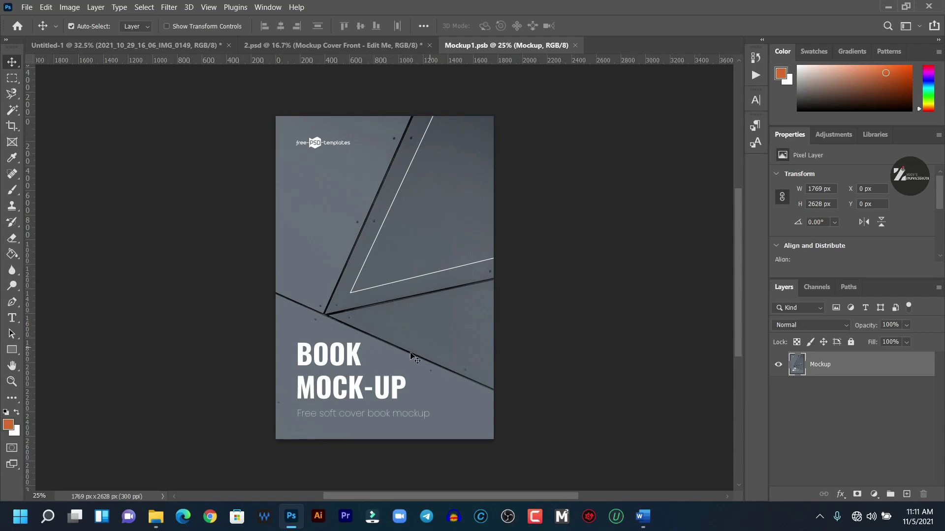
# Place BOOKCOVER.jpg from the desktop ASSETS folder into the front cover document Mockup1.psb.
pyautogui.click(164, 525)
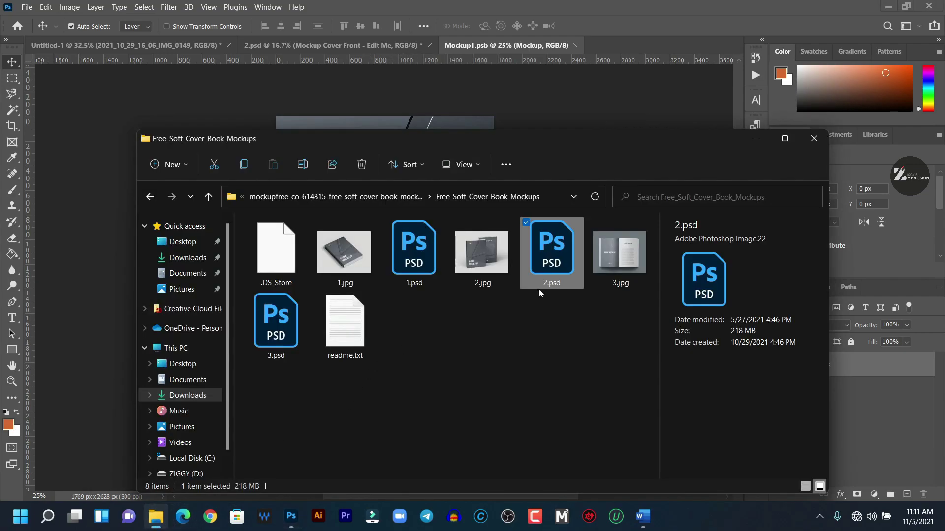
pyautogui.click(185, 242)
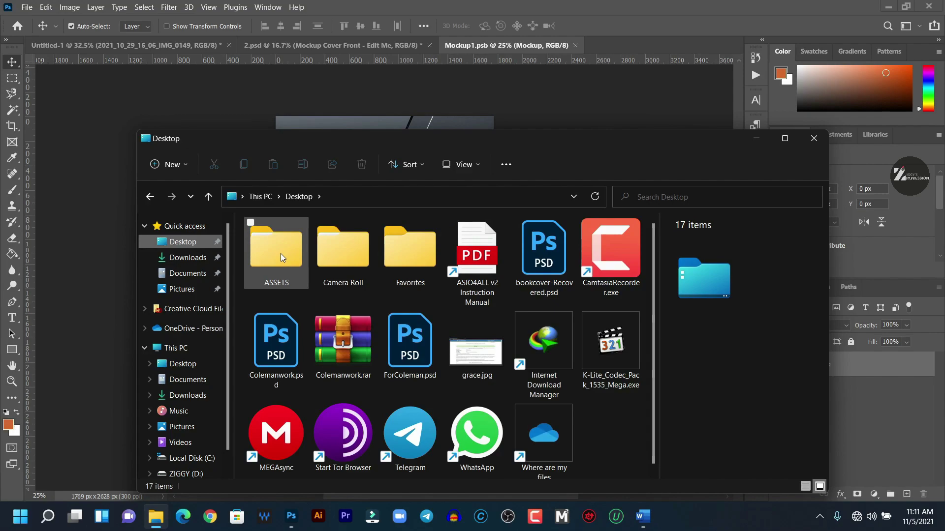
pyautogui.doubleClick(280, 253)
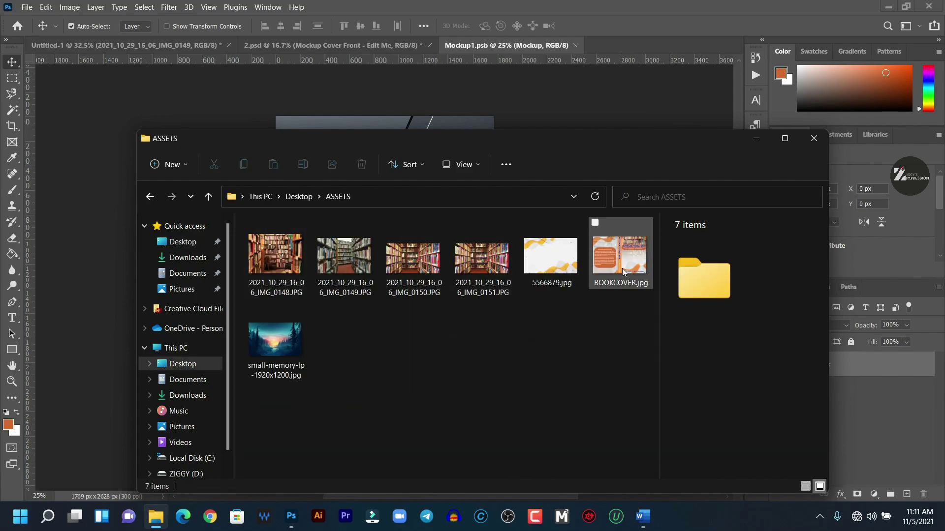
pyautogui.moveTo(635, 265); pyautogui.dragTo(433, 117)
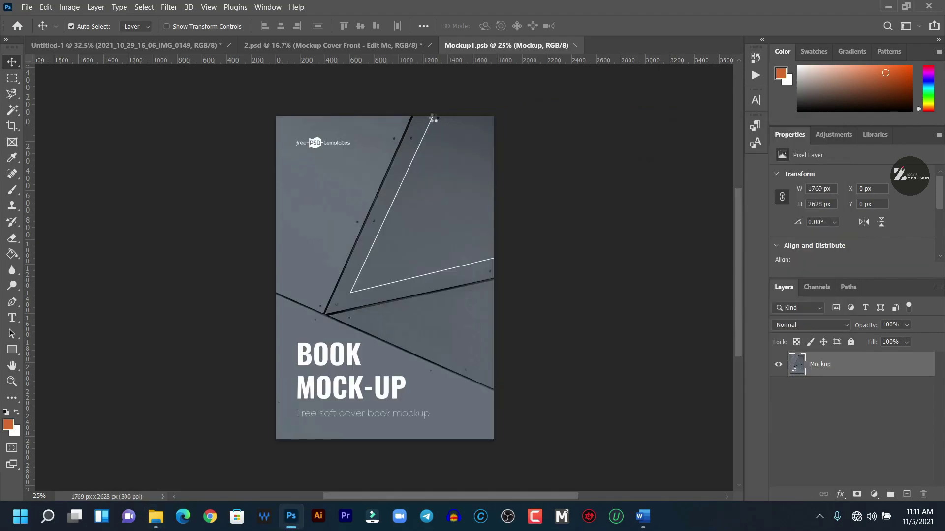
# Scale the placed cover proportionally to about 23.95% and position it so only the front cover fills the canvas.
pyautogui.moveTo(441, 291); pyautogui.dragTo(329, 192)
pyautogui.moveTo(377, 256); pyautogui.dragTo(550, 373)
pyautogui.moveTo(429, 287); pyautogui.dragTo(364, 315)
pyautogui.moveTo(288, 139); pyautogui.dragTo(289, 117)
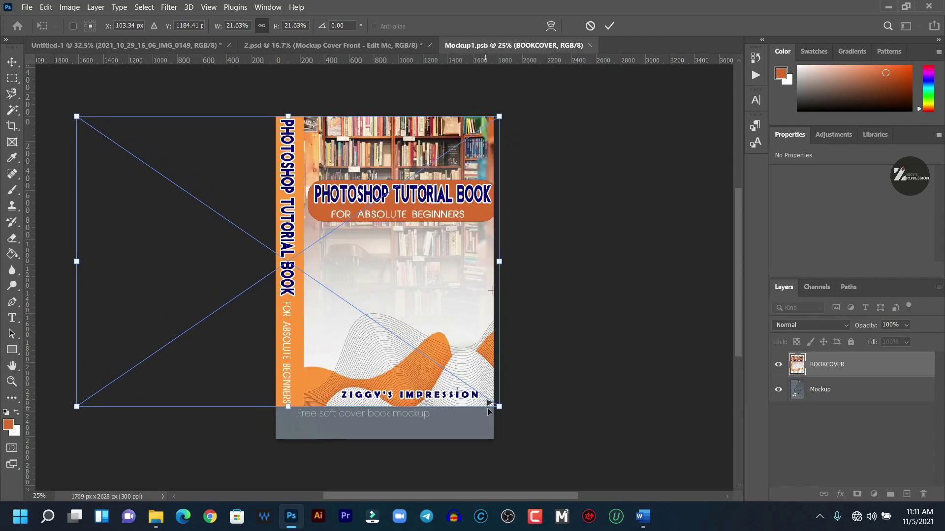
pyautogui.moveTo(490, 407); pyautogui.dragTo(525, 424)
pyautogui.moveTo(397, 359); pyautogui.dragTo(375, 359)
pyautogui.moveTo(481, 426); pyautogui.dragTo(504, 438)
pyautogui.moveTo(442, 383); pyautogui.dragTo(434, 385)
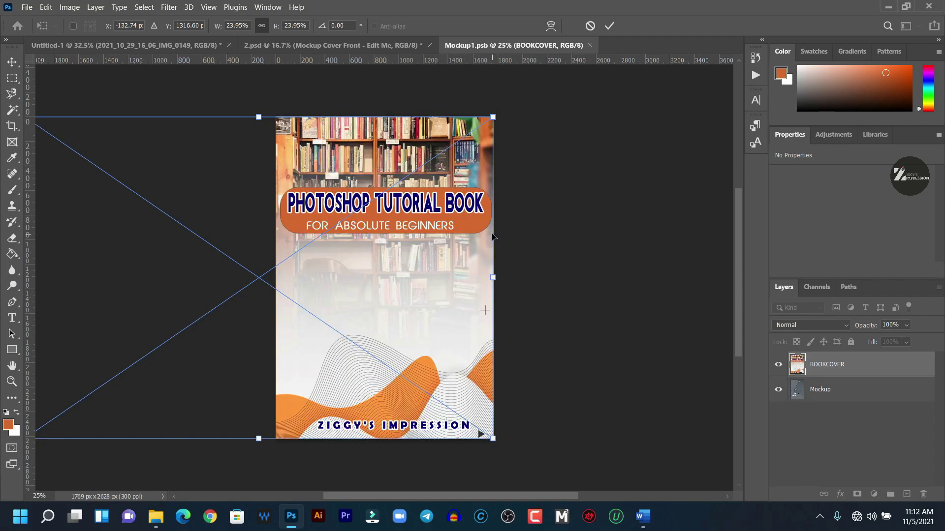
pyautogui.click(606, 27)
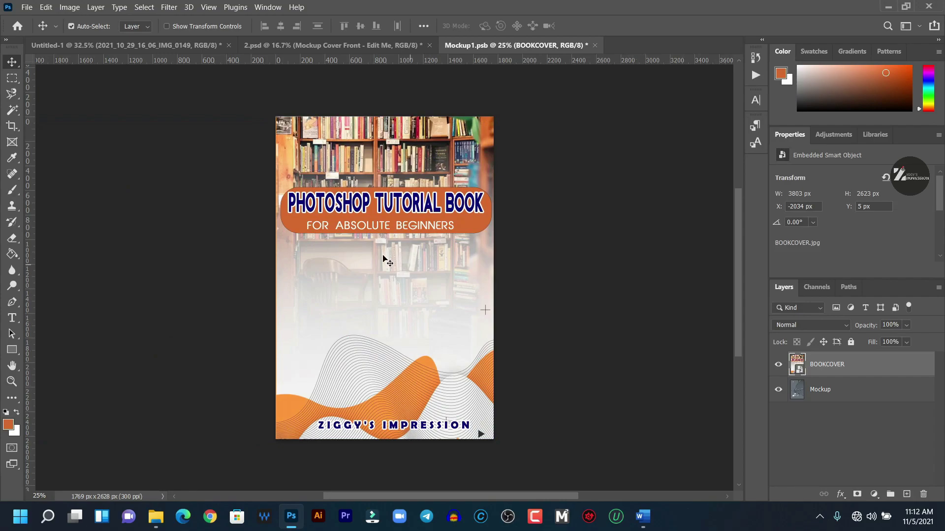
# Save the front cover document Mockup1.psb and check the updated front cover on the mockup in 2.psd.
pyautogui.click(27, 7)
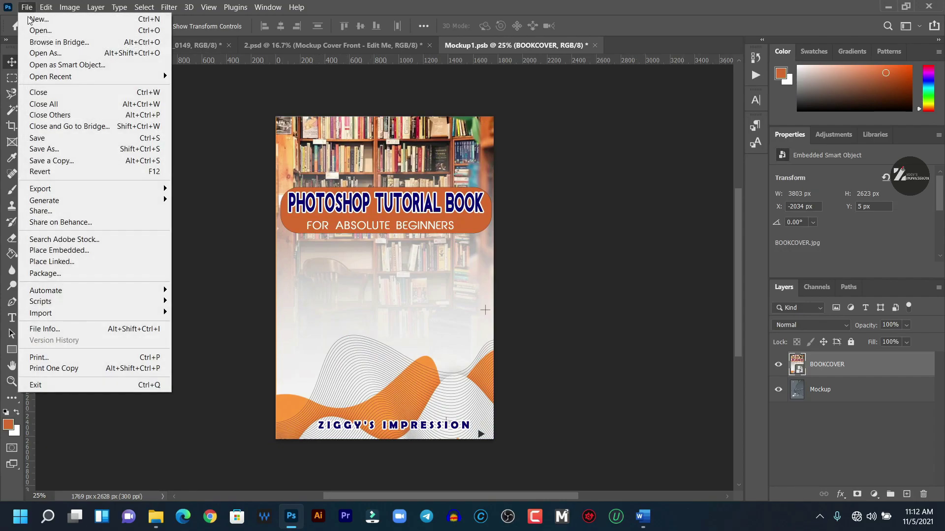
pyautogui.click(49, 140)
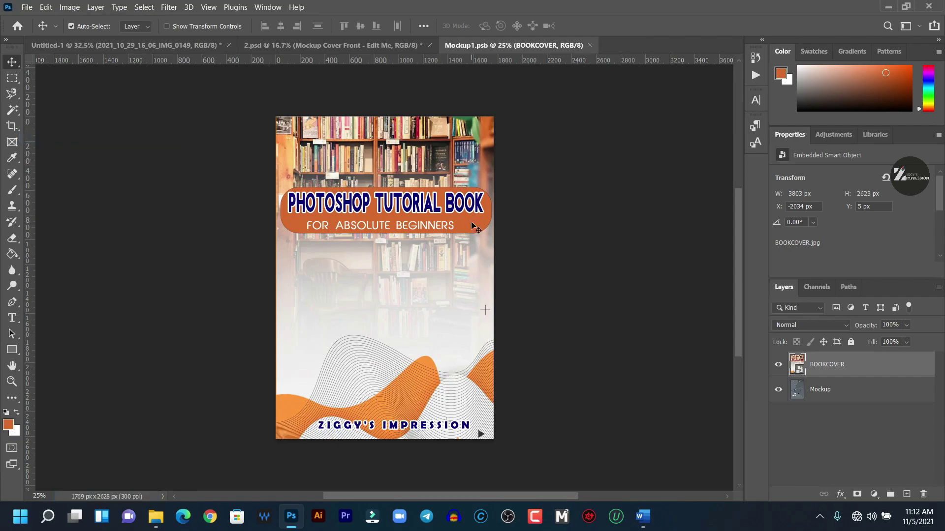
pyautogui.click(332, 45)
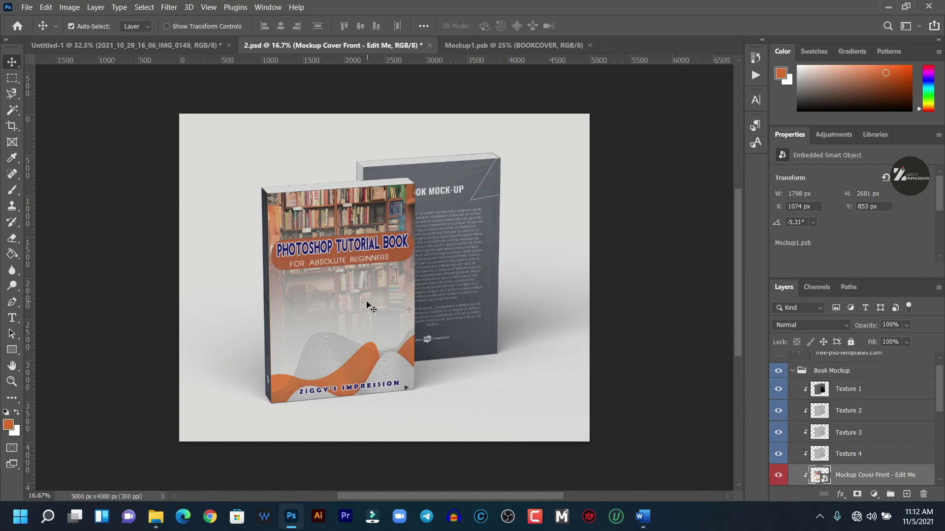
pyautogui.click(464, 47)
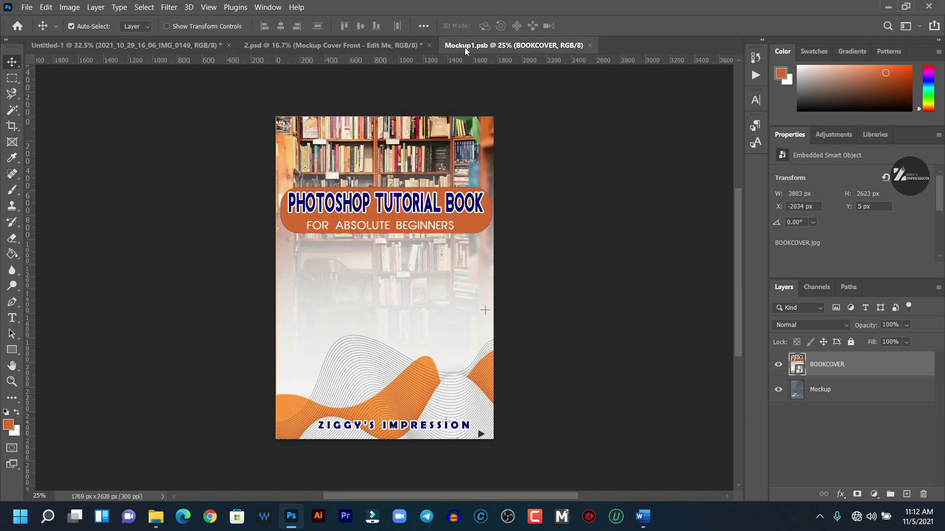
pyautogui.click(356, 44)
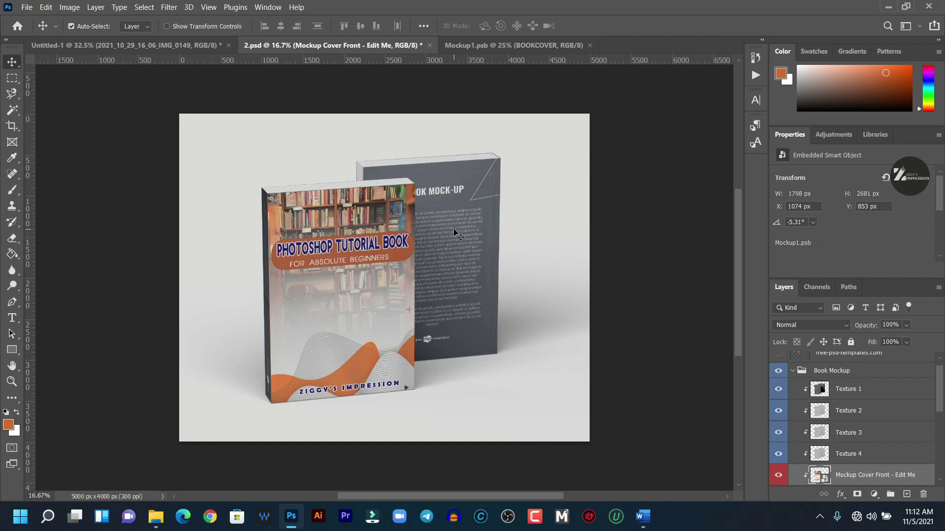
# Open the contents of the Spine Book - Edit Me smart object in 2.psd.
pyautogui.scroll(-2, 851, 441)
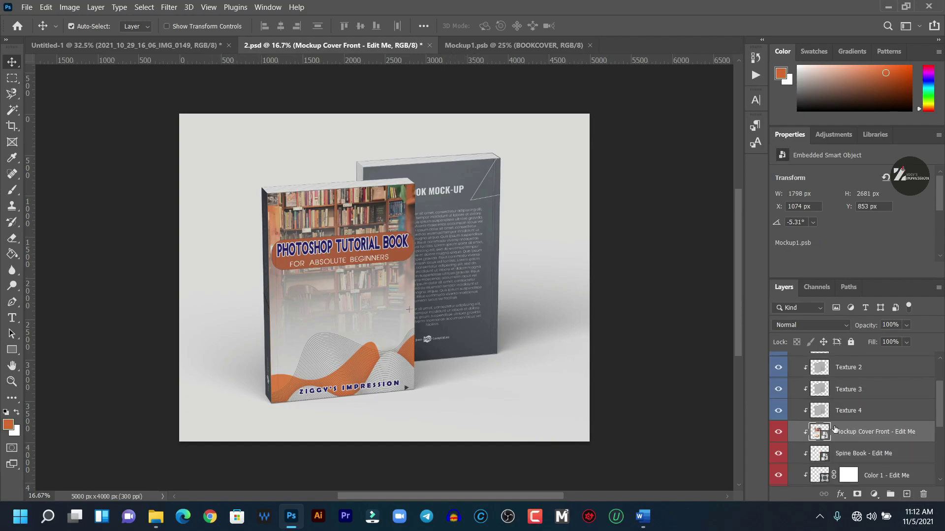
pyautogui.click(856, 457)
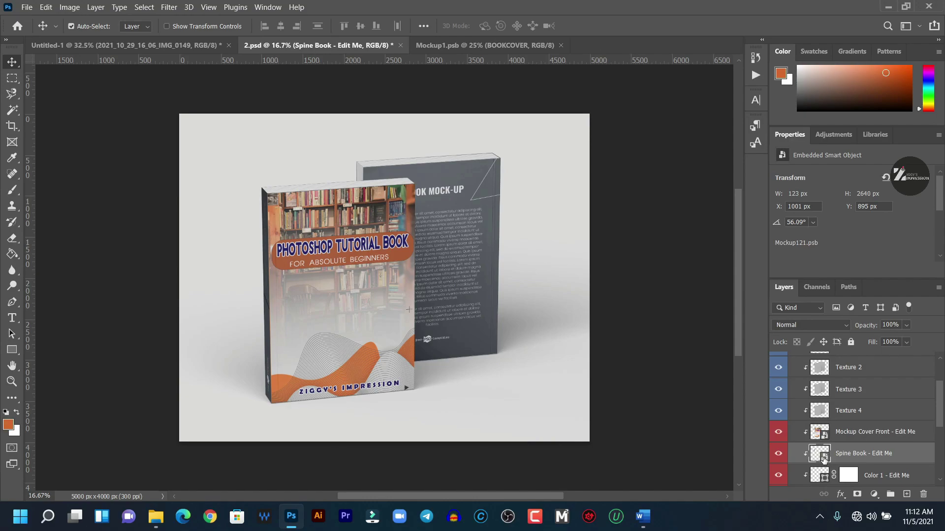
pyautogui.doubleClick(823, 457)
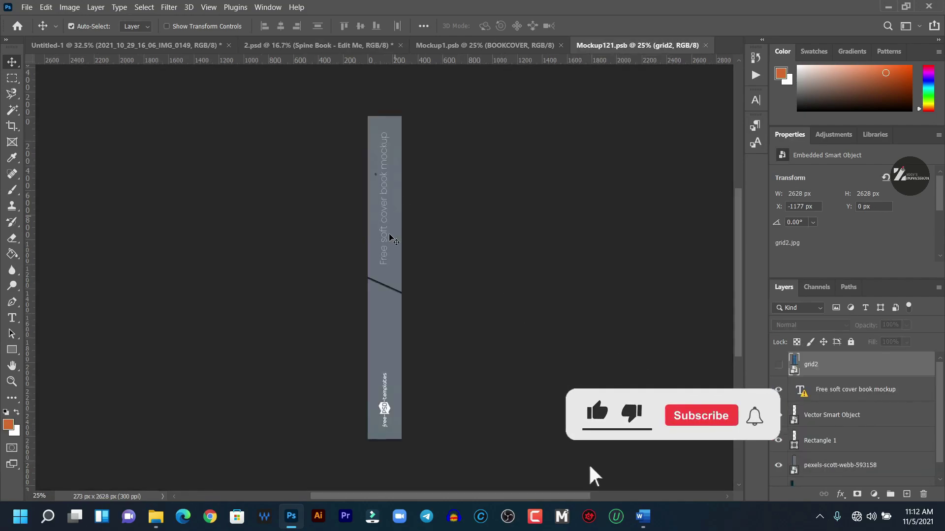
# Copy the BOOKCOVER layer from Mockup1.psb into Mockup121.psb, positioned at about X -1761 px, Y 5 px so the spine fills the canvas.
pyautogui.click(462, 46)
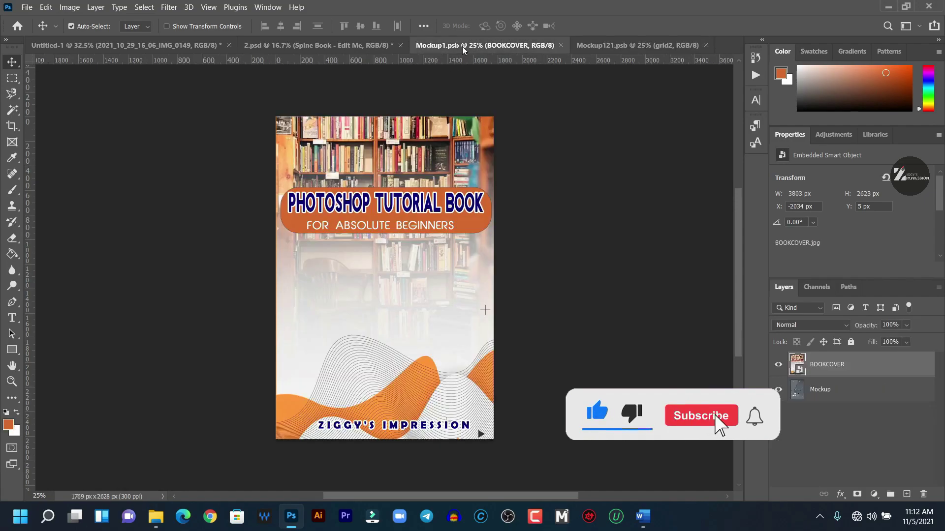
pyautogui.moveTo(377, 273); pyautogui.dragTo(612, 42)
pyautogui.moveTo(388, 273); pyautogui.dragTo(388, 276)
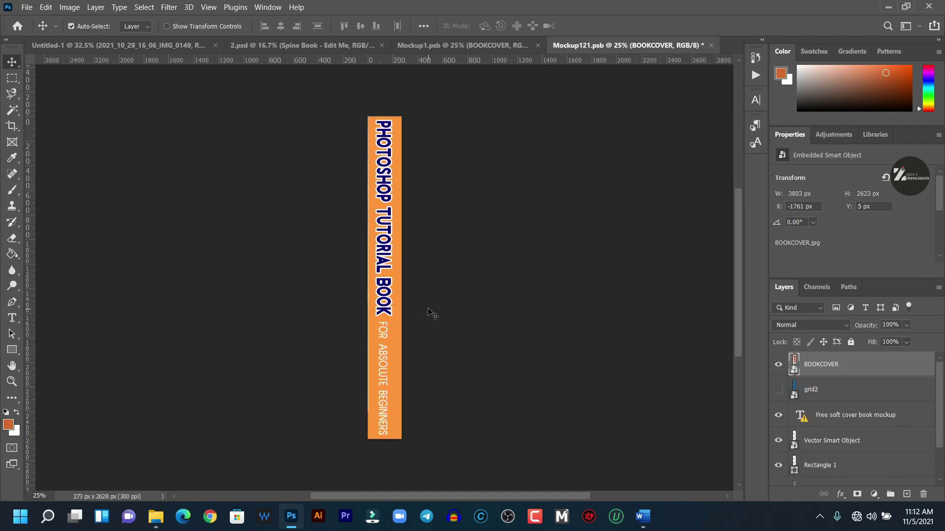
# Save the spine document Mockup121.psb and return to the mockup in 2.psd.
pyautogui.click(26, 7)
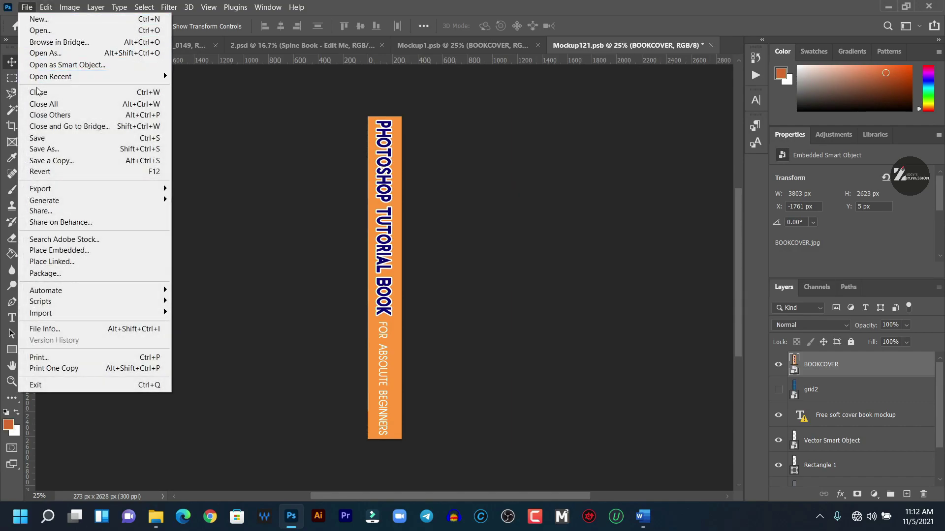
pyautogui.click(37, 137)
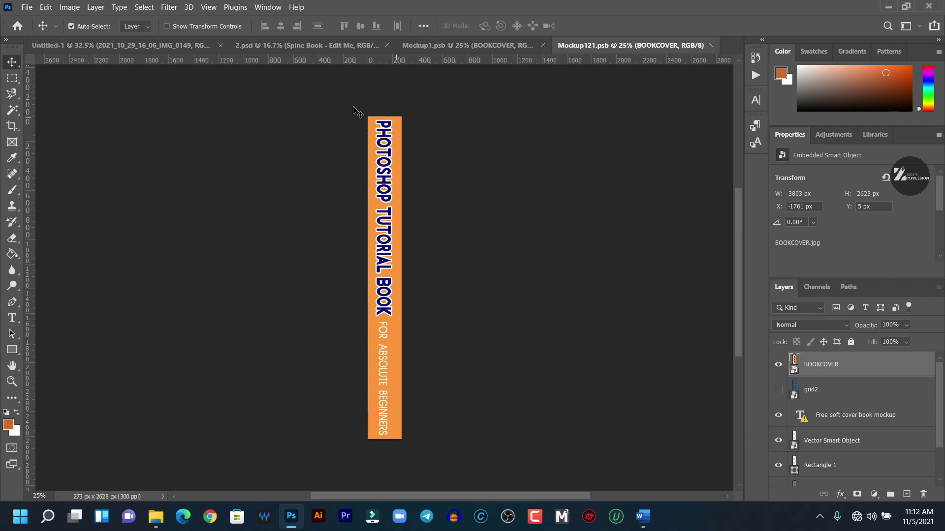
pyautogui.click(299, 47)
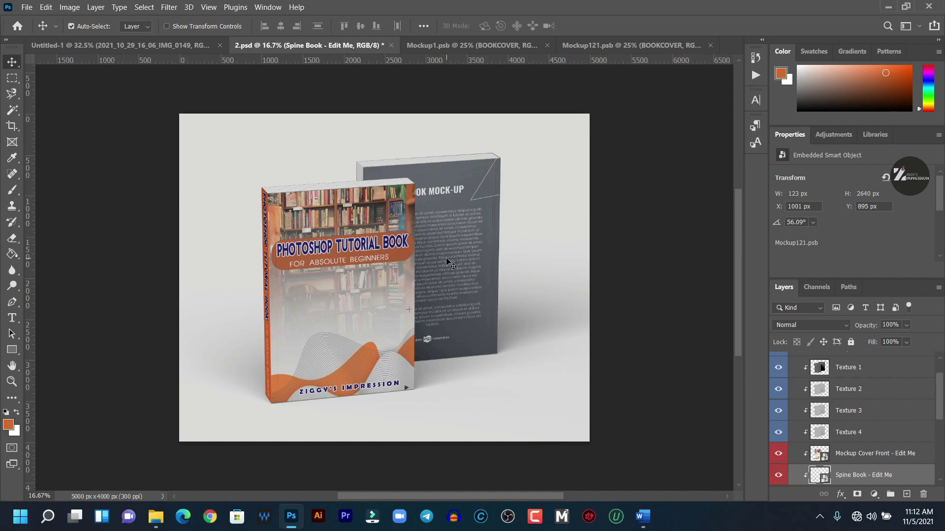
# Open the contents of the Mockup Cover Back - Edit Me smart object in 2.psd.
pyautogui.scroll(-3, 879, 446)
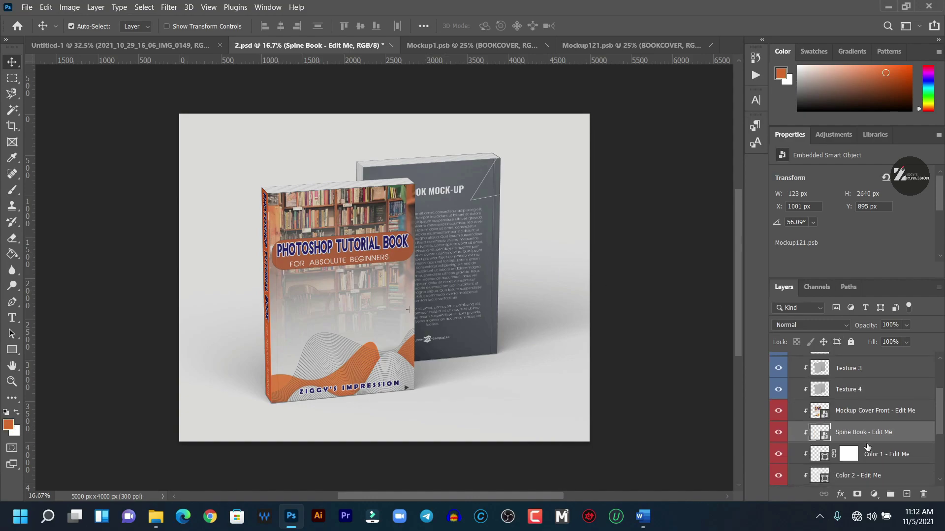
pyautogui.click(863, 473)
pyautogui.scroll(-1, 858, 458)
pyautogui.doubleClick(824, 458)
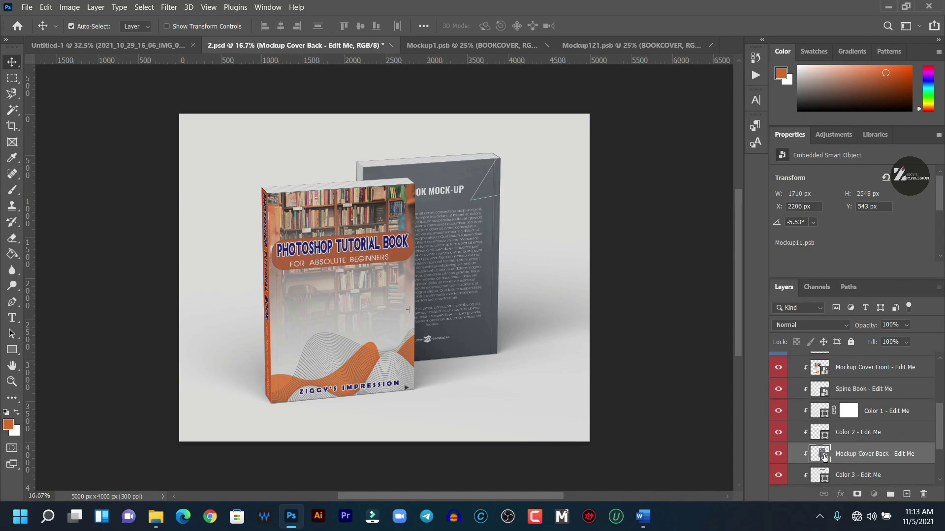
# Copy the BOOKCOVER layer from Mockup1.psb into Mockup11.psb and align it at X 0 px, Y 0 px so the back cover fills the canvas.
pyautogui.click(453, 47)
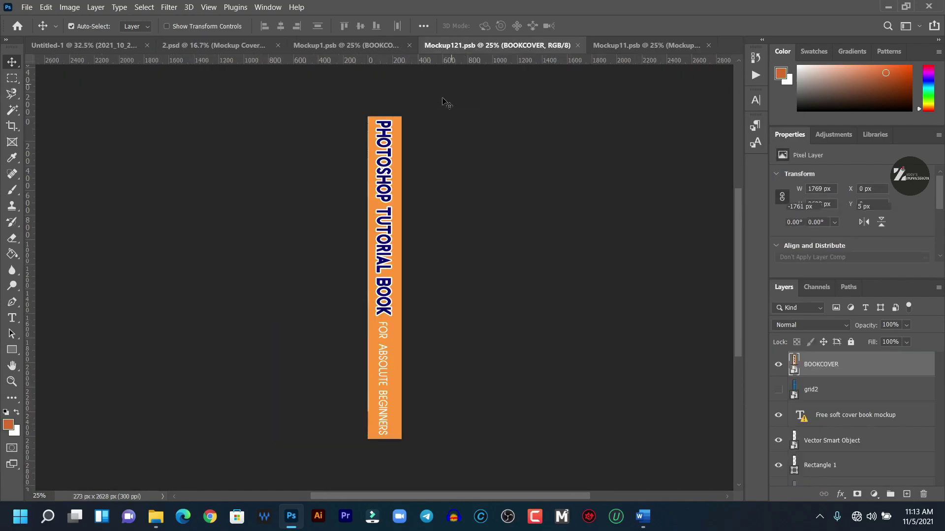
pyautogui.moveTo(402, 178); pyautogui.dragTo(639, 50)
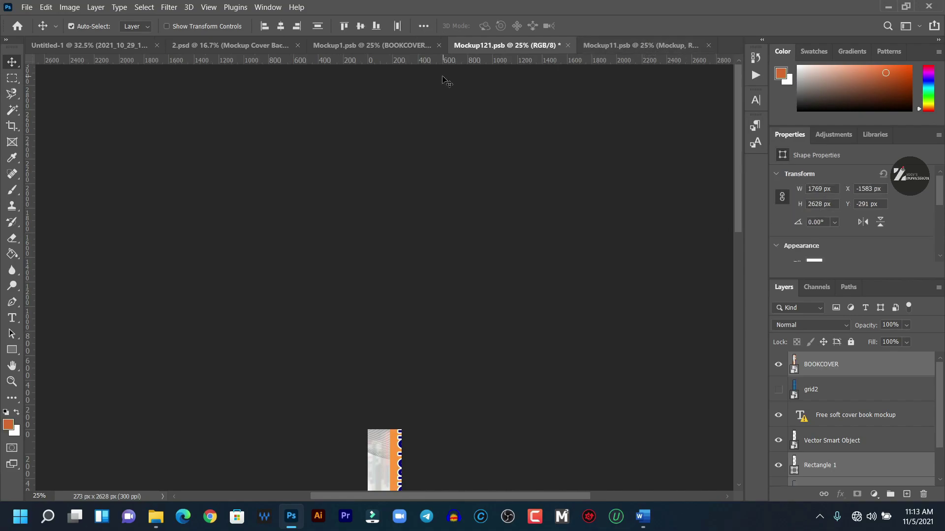
pyautogui.click(381, 49)
pyautogui.moveTo(369, 283); pyautogui.dragTo(515, 272)
pyautogui.moveTo(453, 260); pyautogui.dragTo(454, 270)
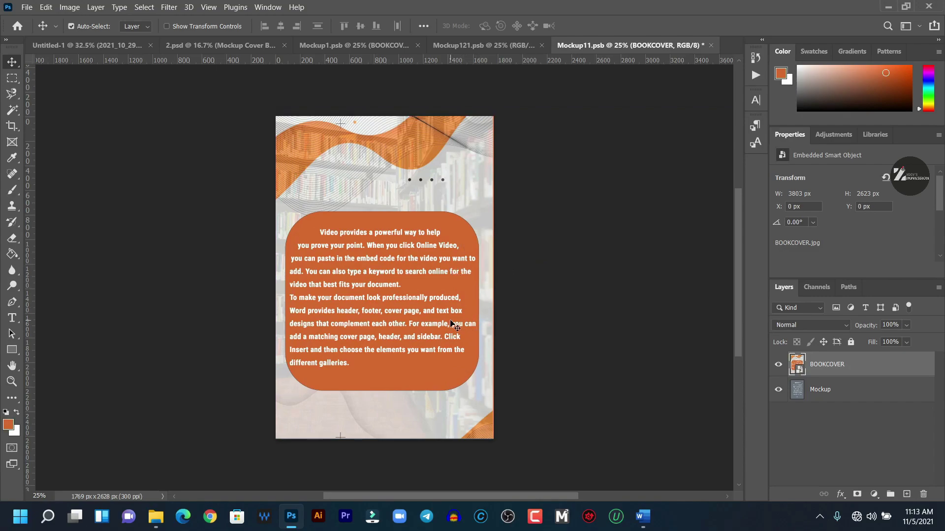
# Save the back cover document Mockup11.psb and return to the mockup in 2.psd.
pyautogui.click(26, 7)
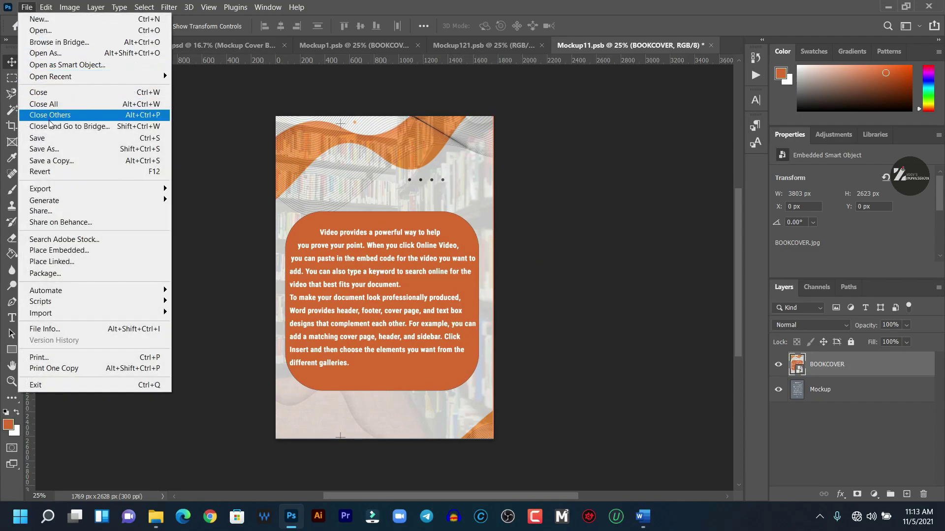
pyautogui.click(49, 138)
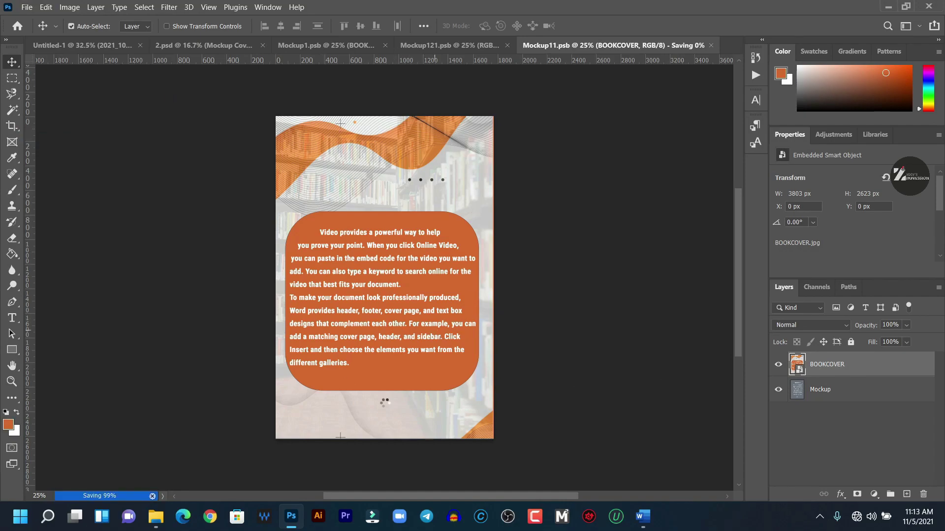
pyautogui.click(190, 47)
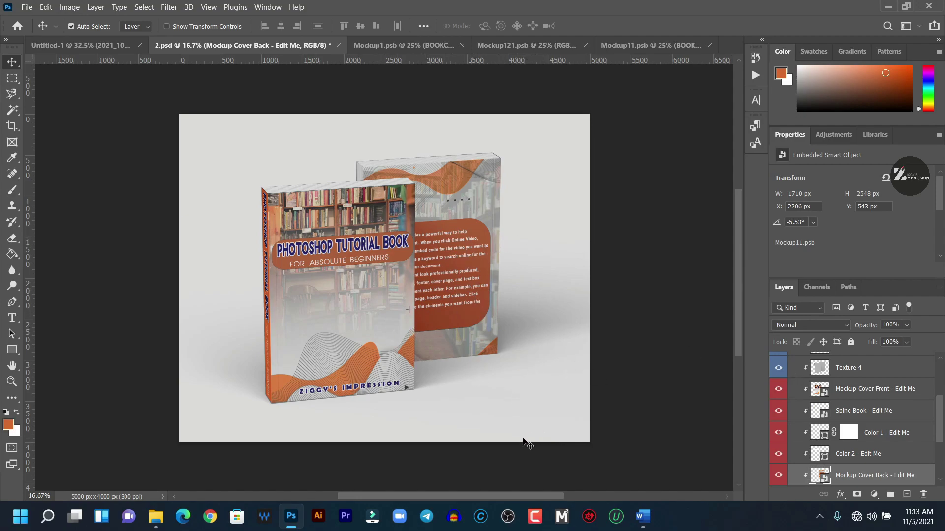
# Change the Color Fill layer in the Background group to the dark olive grey #474841.
pyautogui.scroll(-3, 792, 471)
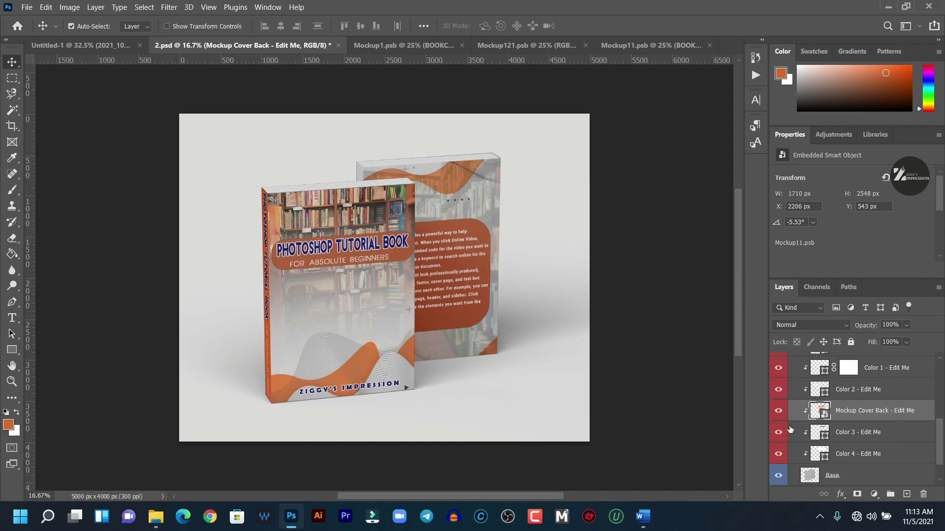
pyautogui.scroll(-1, 579, 384)
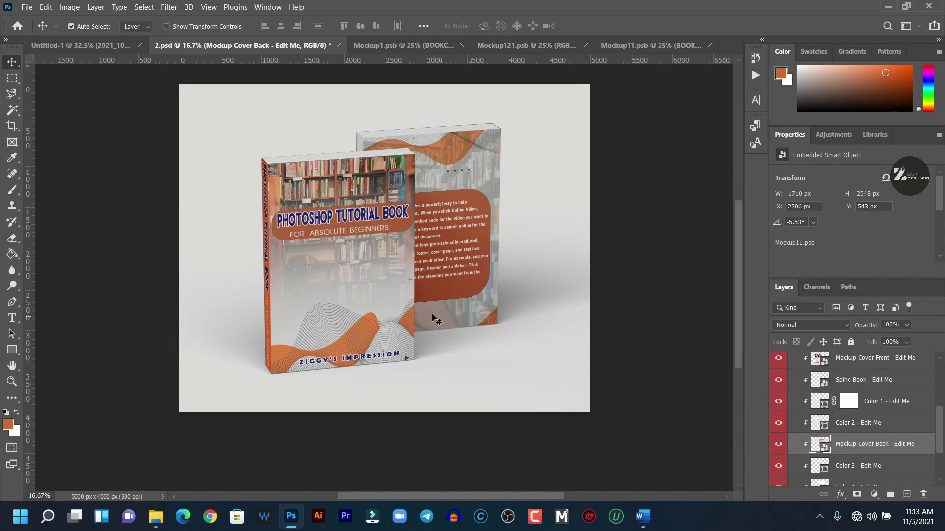
pyautogui.click(486, 374)
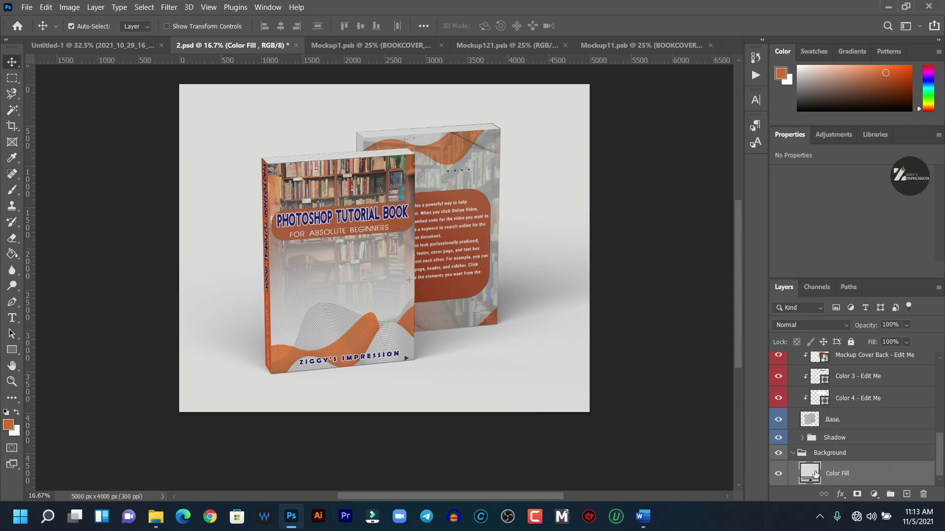
pyautogui.doubleClick(810, 474)
pyautogui.click(625, 238)
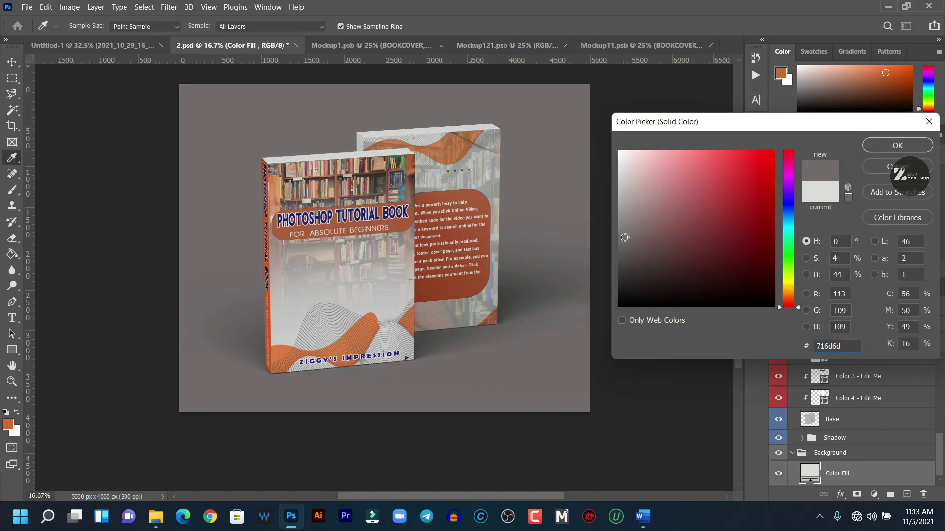
pyautogui.click(630, 248)
pyautogui.click(634, 263)
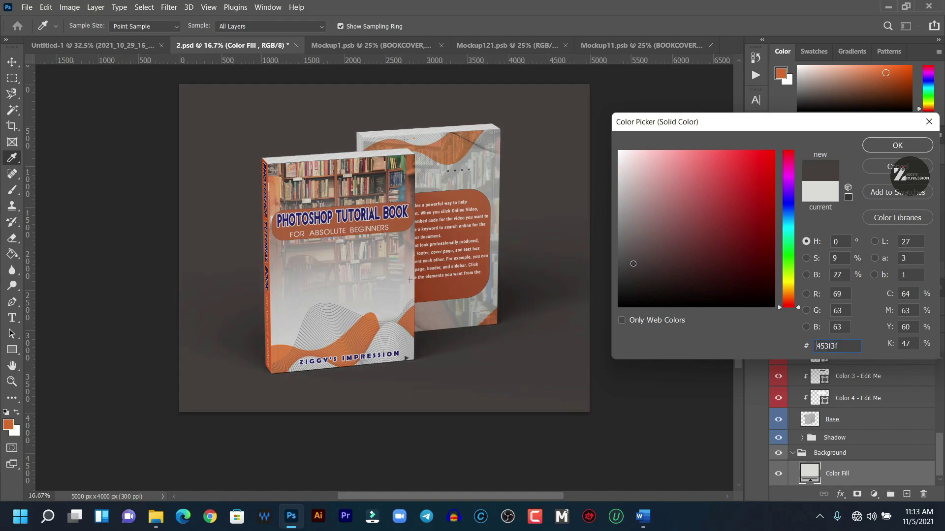
pyautogui.click(632, 263)
pyautogui.click(785, 279)
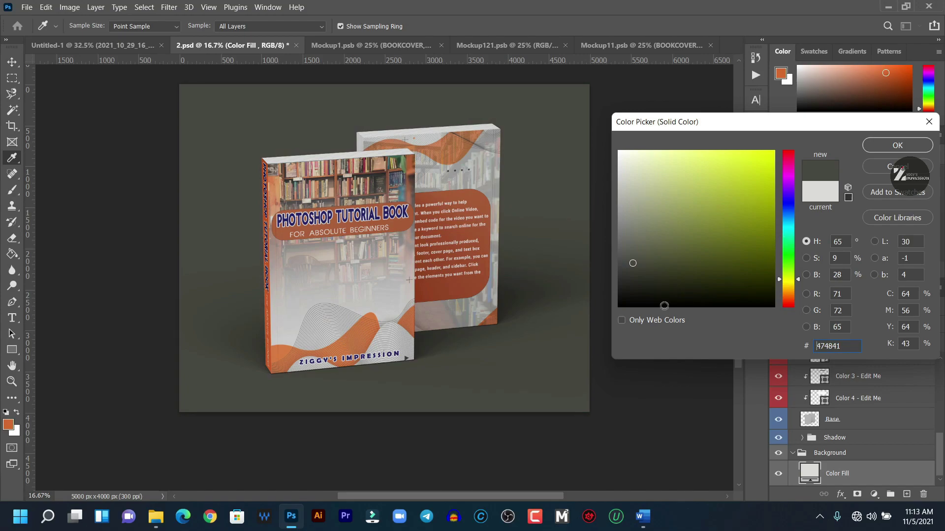
pyautogui.click(879, 144)
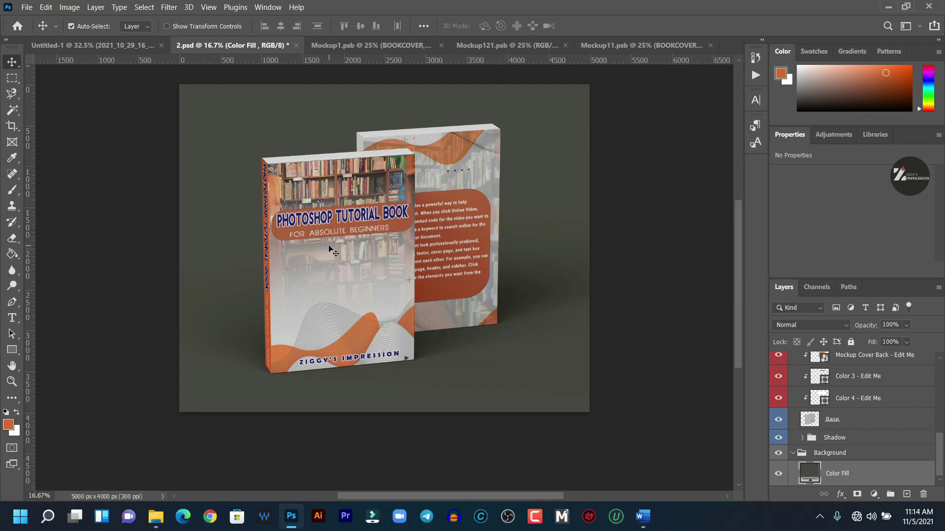
# Compare the flat cover design in Untitled-1 with the finished book mockup in 2.psd.
pyautogui.click(75, 46)
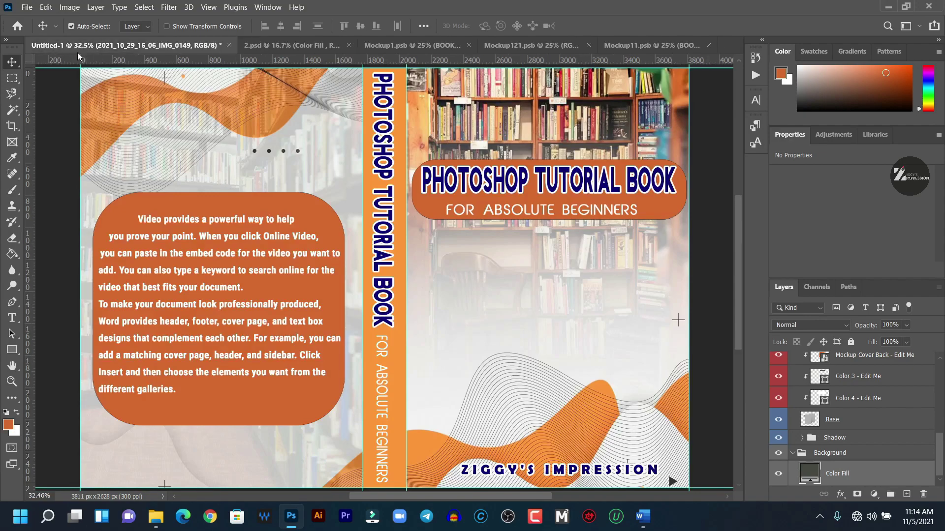
pyautogui.click(290, 46)
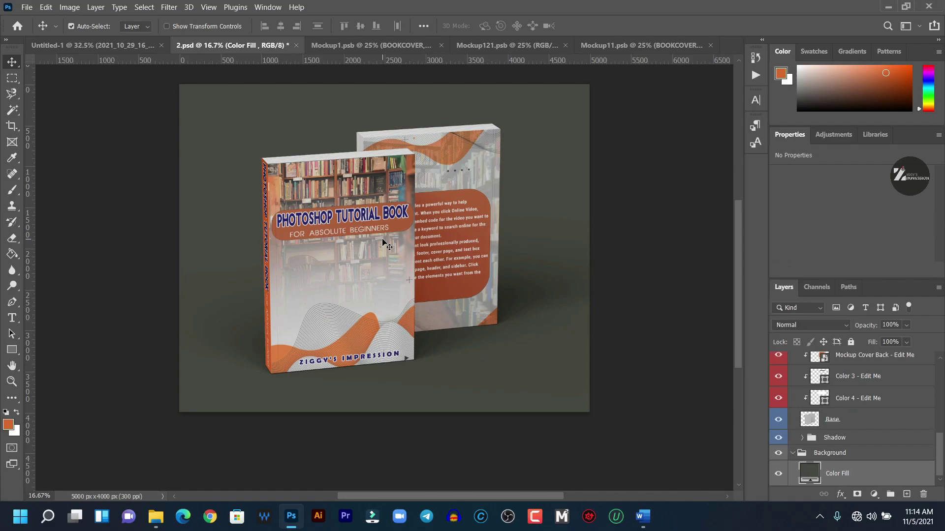
pyautogui.scroll(1, 383, 242)
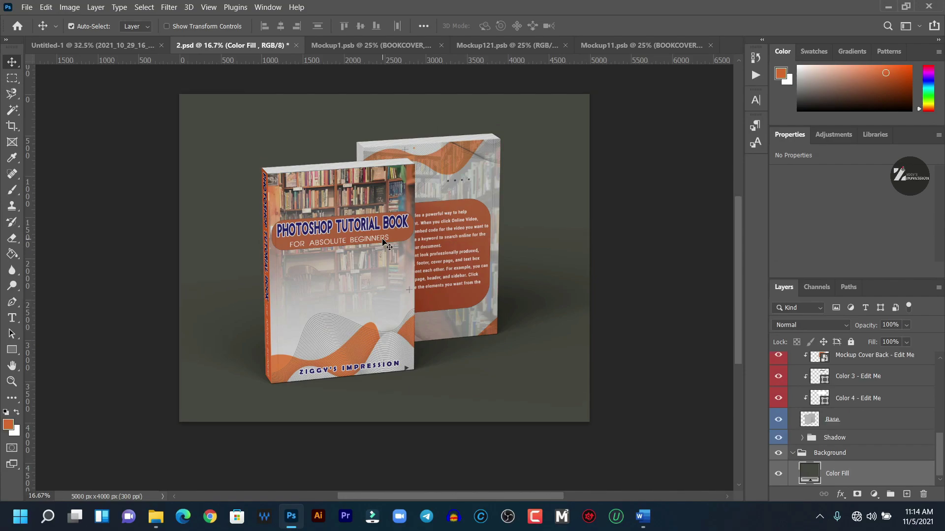